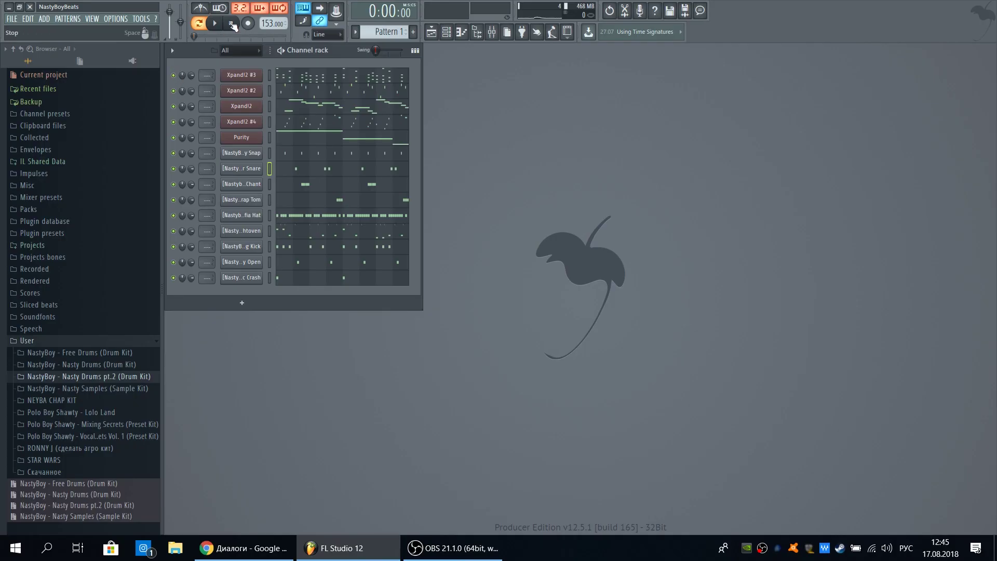
- Play Pattern 1 and examine the notes of Xpand!2 #3 and Xpand!2 #2 in the piano roll
{"action": "right_click", "coordinate": [244, 78]}
{"action": "left_click", "coordinate": [301, 85]}
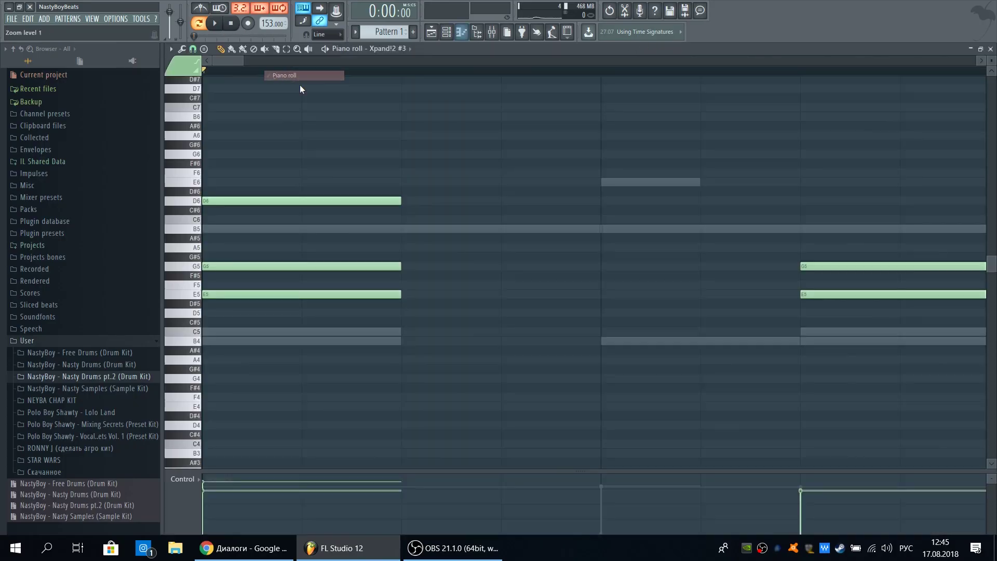
{"action": "key", "text": "space"}
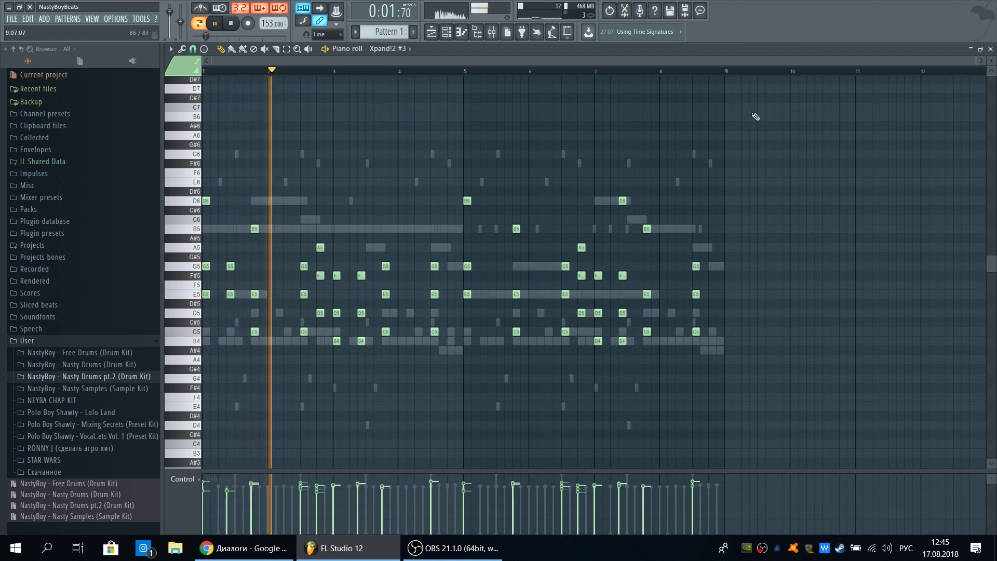
{"action": "left_click", "coordinate": [991, 49]}
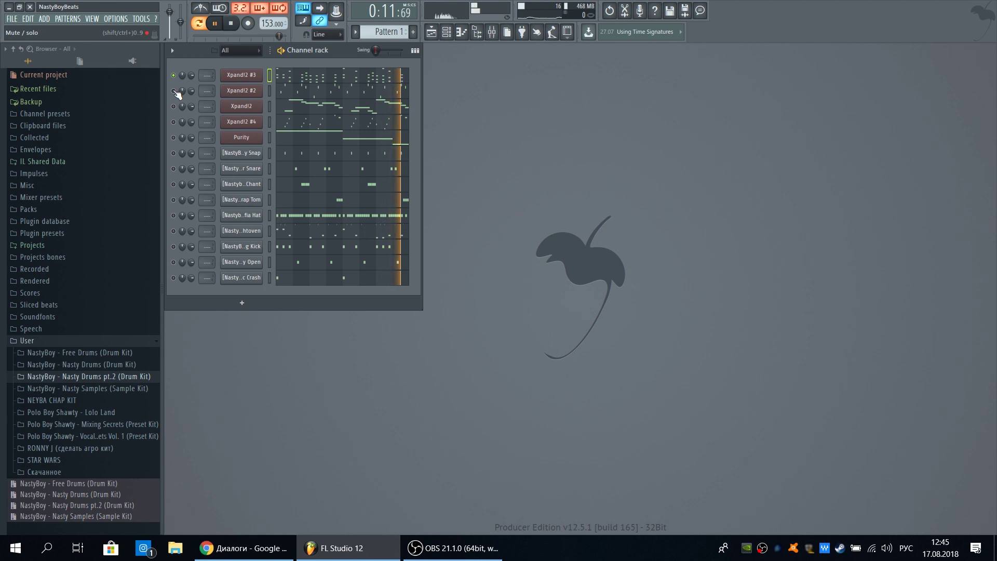
{"action": "left_click", "coordinate": [301, 91]}
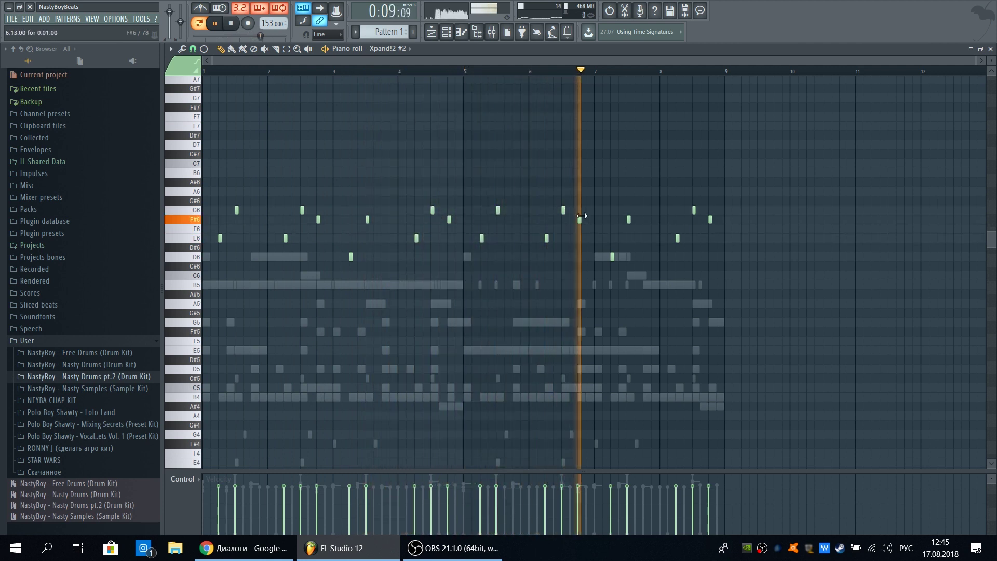
{"action": "left_click", "coordinate": [990, 49]}
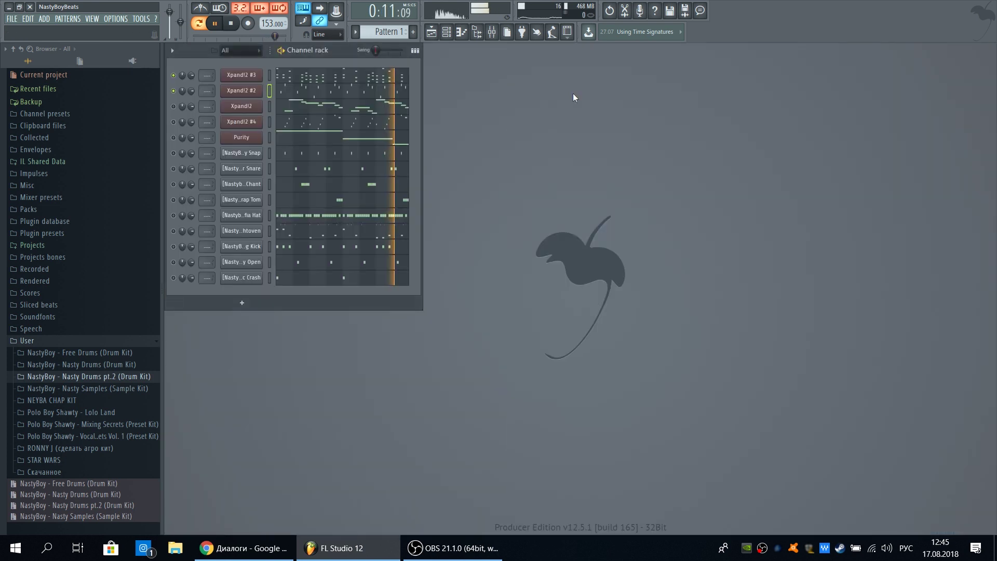
- Examine the Xpand!2 melody in the piano roll, then unmute Xpand!2 #4 and examine its notes during playback
{"action": "left_click", "coordinate": [311, 107]}
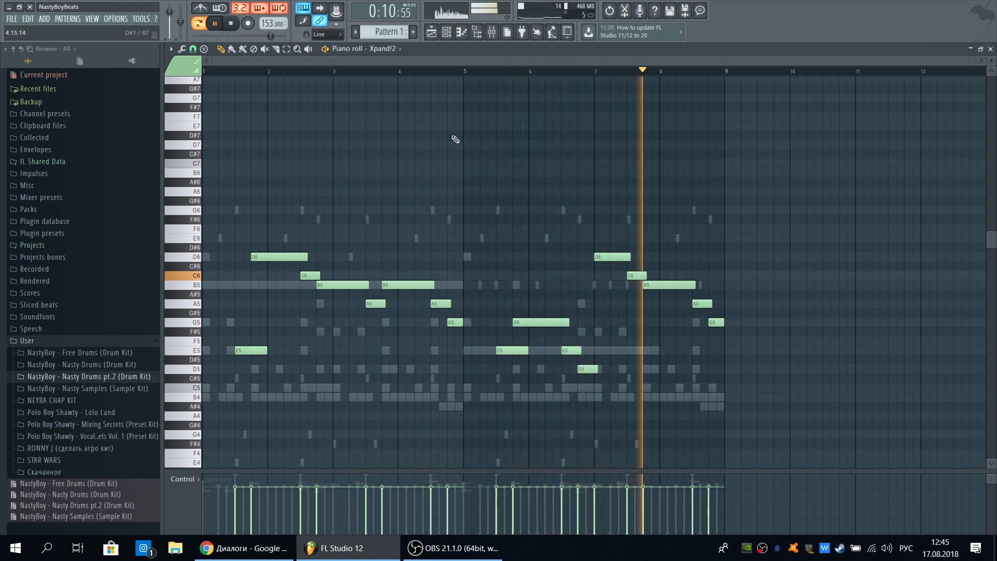
{"action": "key", "text": "F7"}
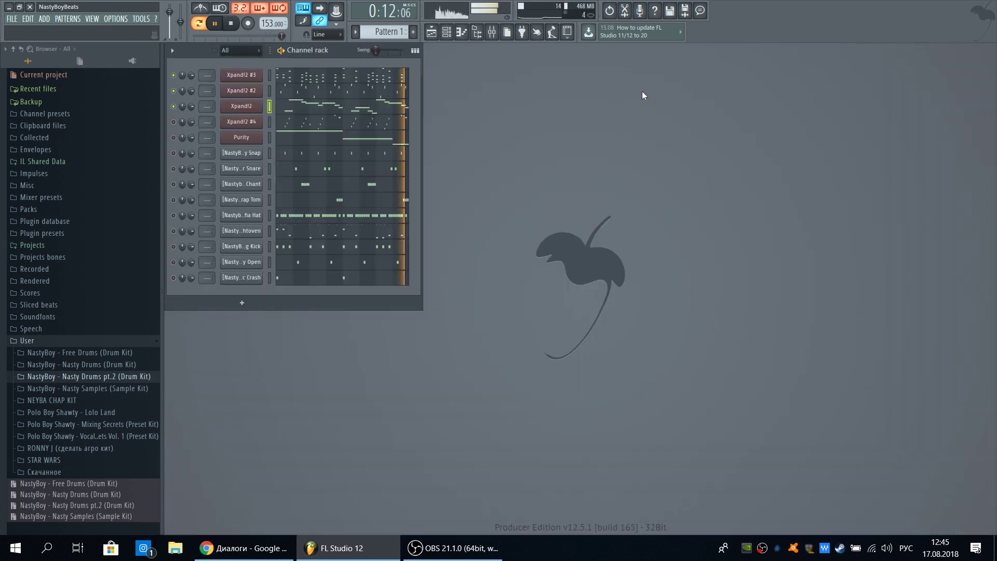
{"action": "left_click", "coordinate": [174, 122]}
{"action": "right_click", "coordinate": [236, 122]}
{"action": "left_click", "coordinate": [283, 121]}
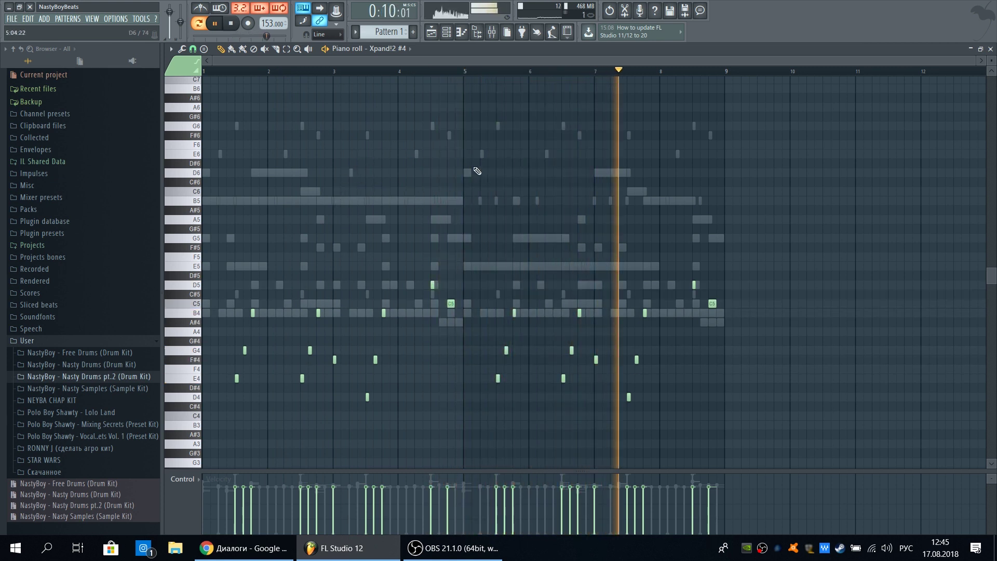
{"action": "left_click", "coordinate": [990, 49]}
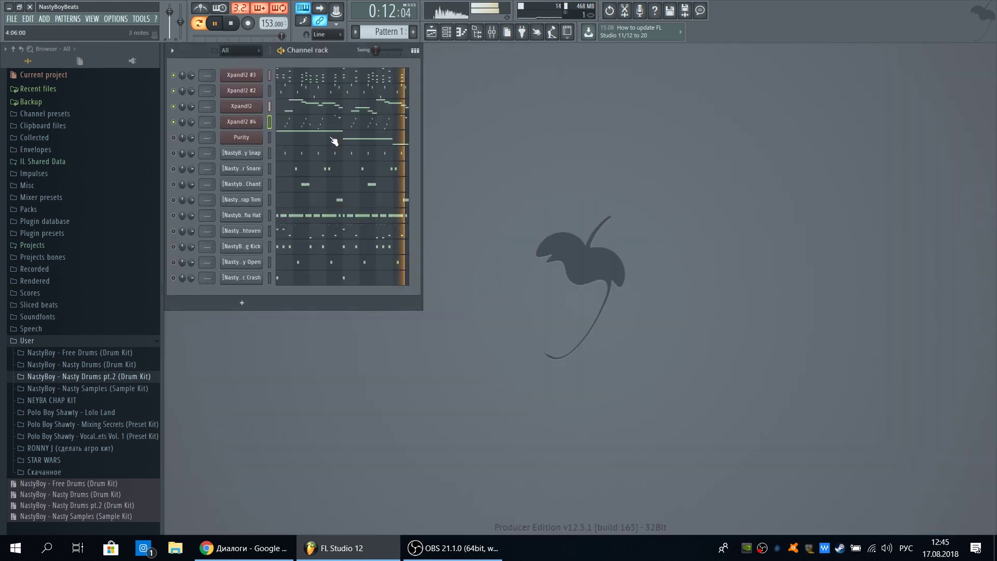
- Examine the long Purity notes in the piano roll and audition the drum channels
{"action": "left_click", "coordinate": [334, 139]}
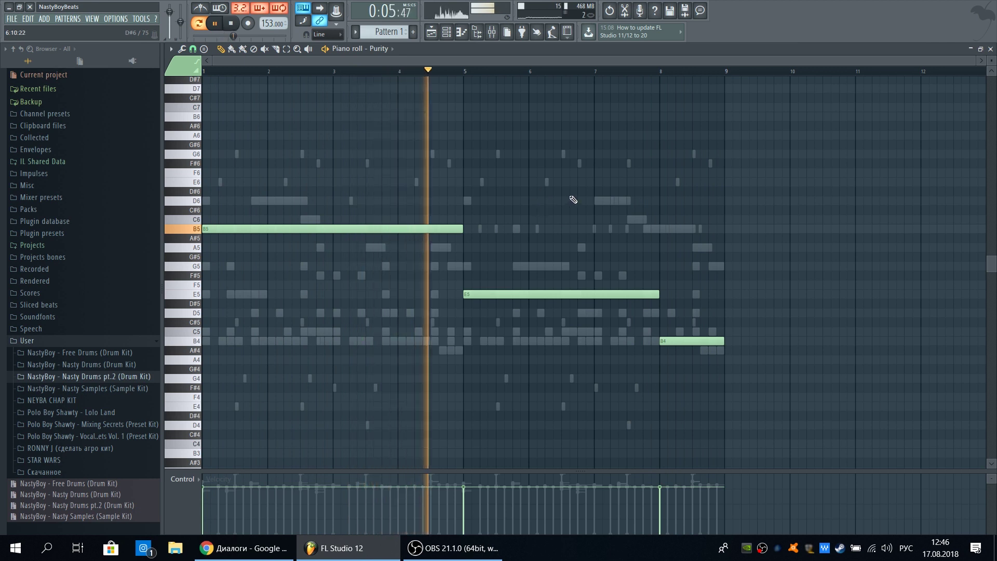
{"action": "left_click", "coordinate": [990, 48]}
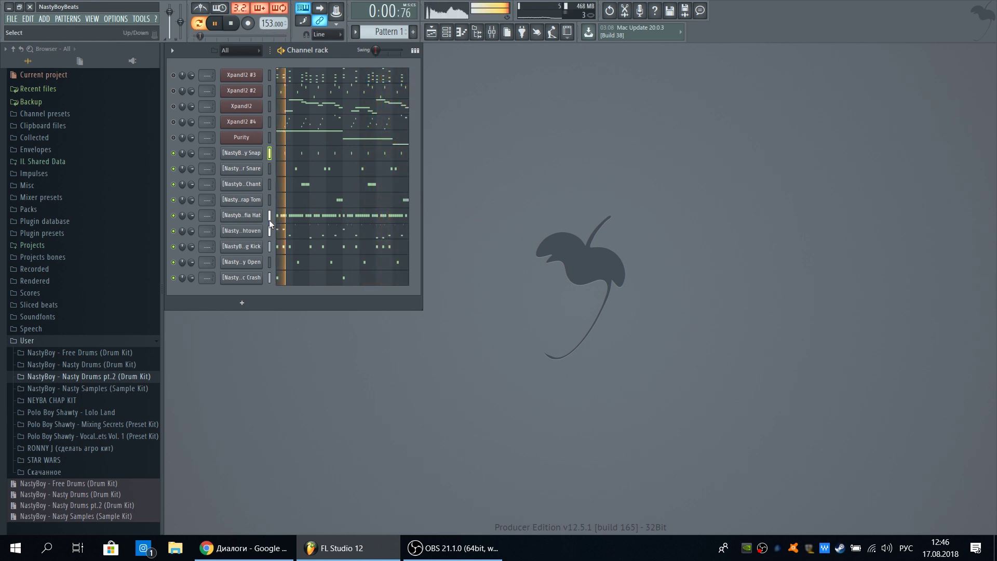
{"action": "left_click", "coordinate": [365, 262]}
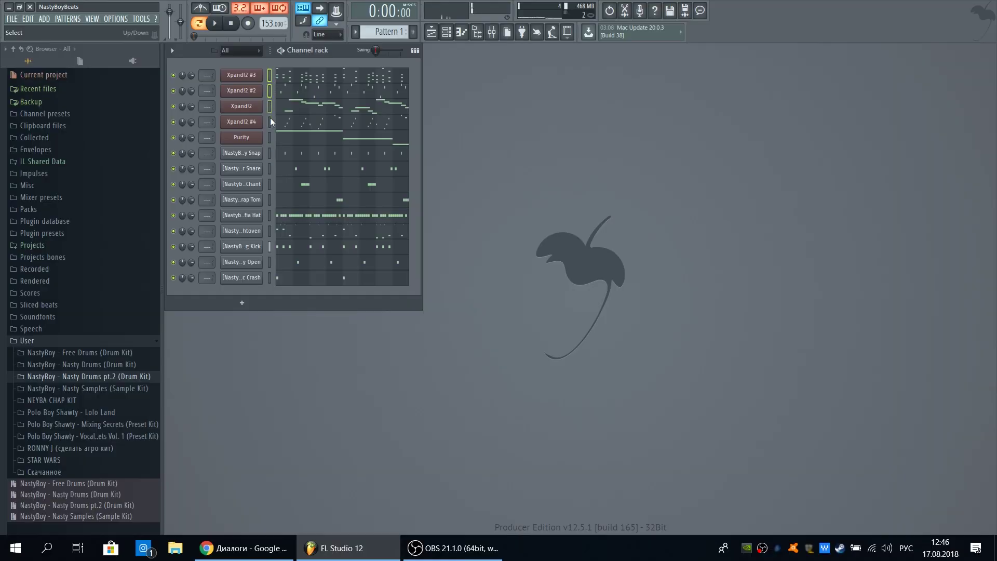
- Route all selected channels to separate mixer tracks starting from Insert 1
{"action": "left_click", "coordinate": [492, 32]}
{"action": "right_click", "coordinate": [329, 311]}
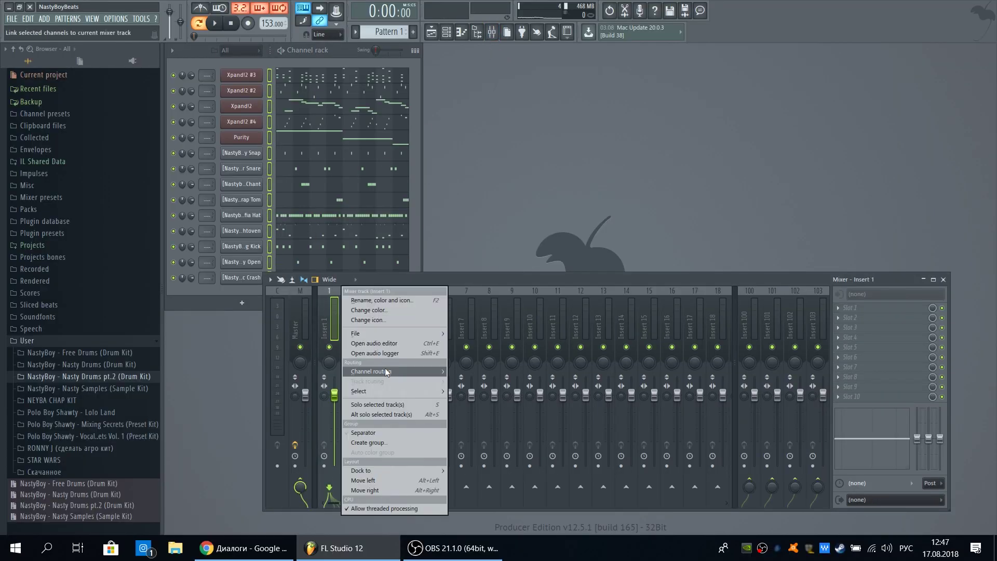
{"action": "mouse_move", "coordinate": [385, 370]}
{"action": "left_click", "coordinate": [498, 381]}
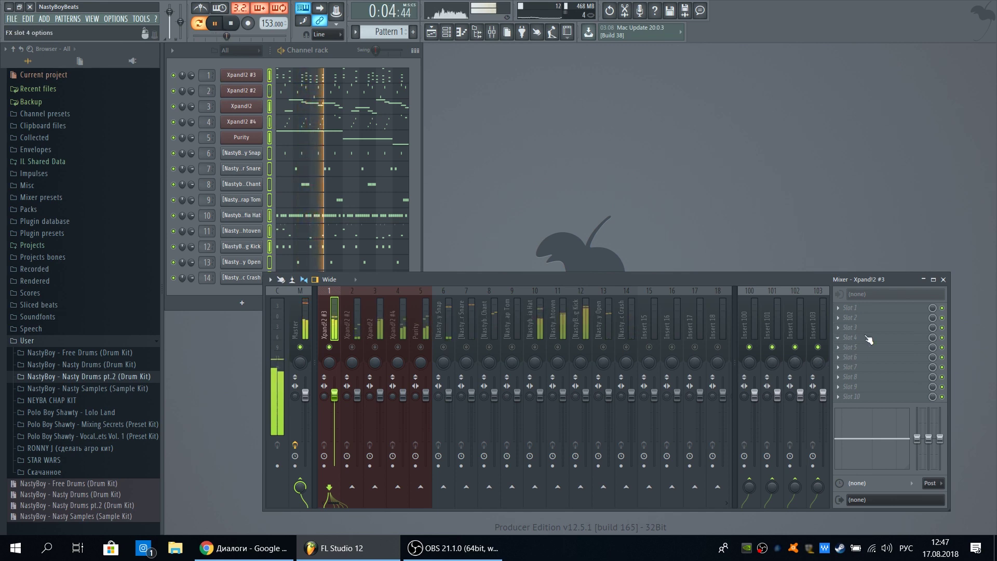
- Stop playback, load Fruity Reeverb 2 in slot 1 of the Xpand!2 #3 mixer track and lower its diffusion
{"action": "key", "text": "space"}
{"action": "left_click", "coordinate": [842, 310]}
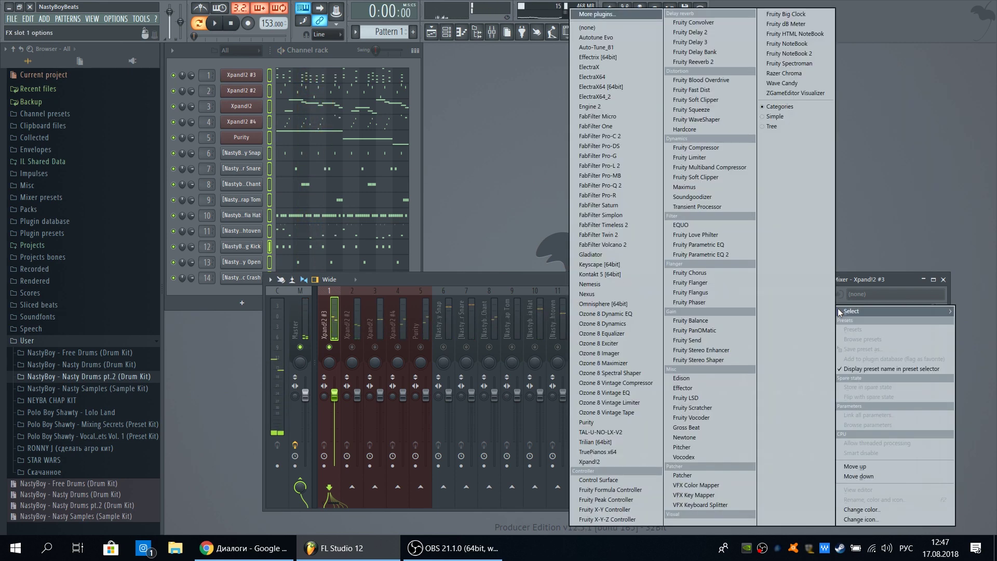
{"action": "left_click", "coordinate": [706, 61]}
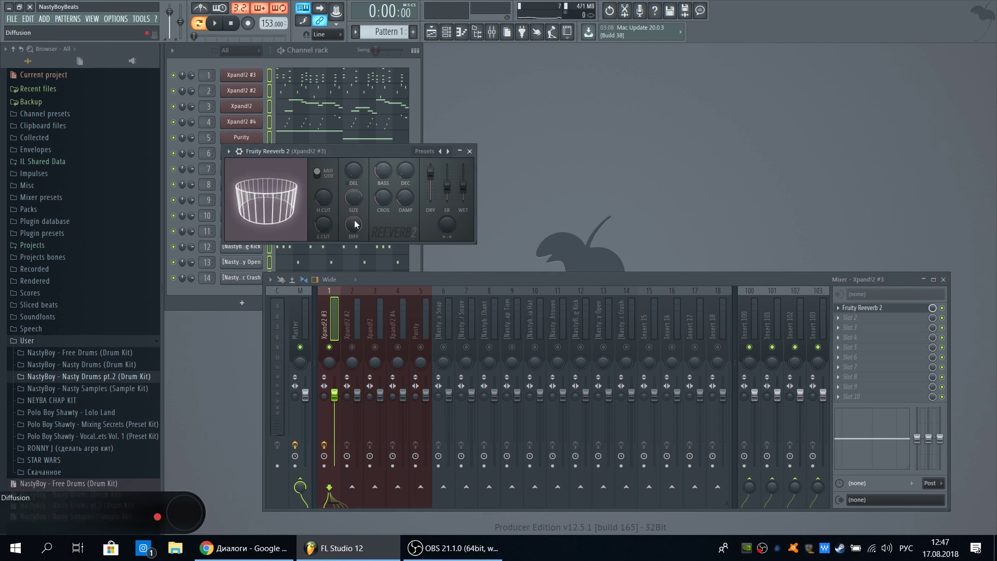
{"action": "left_click_drag", "start_coordinate": [352, 226], "coordinate": [352, 230]}
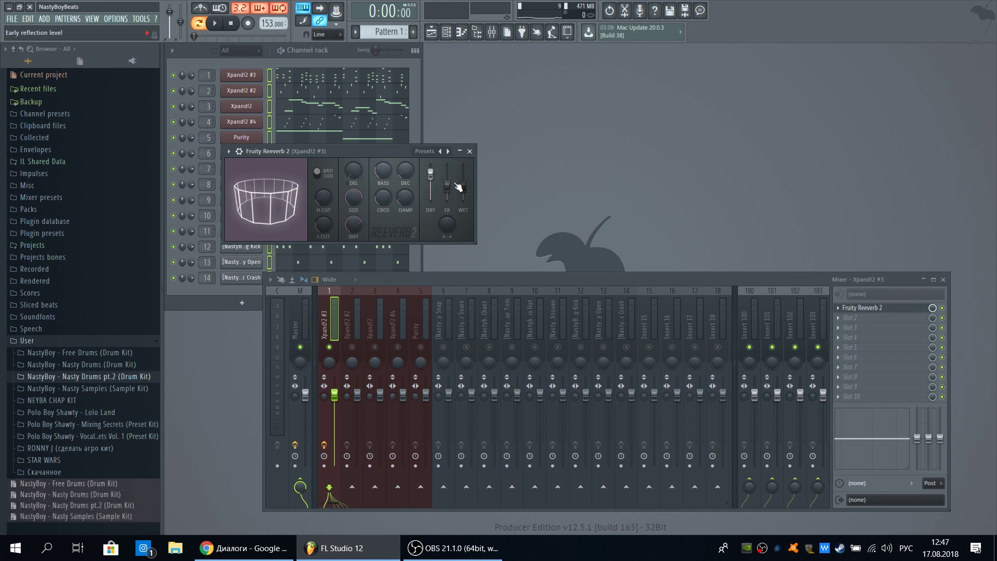
{"action": "left_click", "coordinate": [470, 151]}
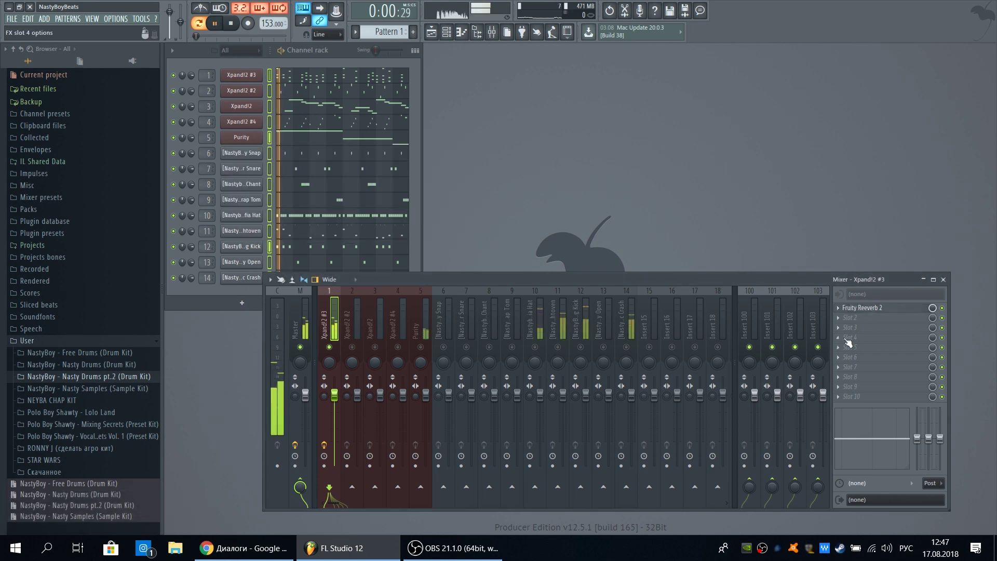
- Add Fruity Parametric EQ 2 in slot 2 of the Xpand!2 #3 track and revisit the reverb's wet level
{"action": "left_click", "coordinate": [837, 316]}
{"action": "left_click", "coordinate": [726, 254]}
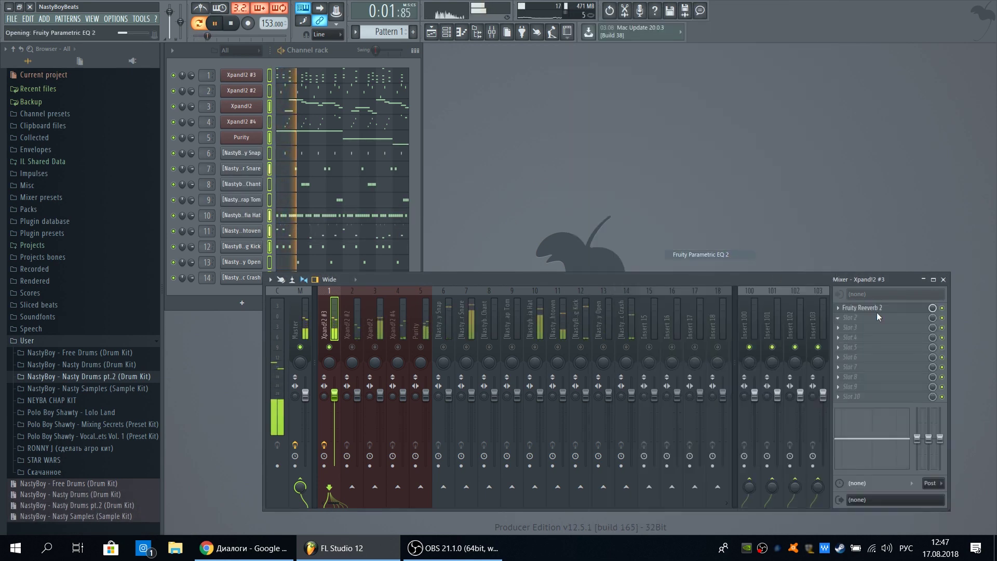
{"action": "left_click", "coordinate": [881, 309]}
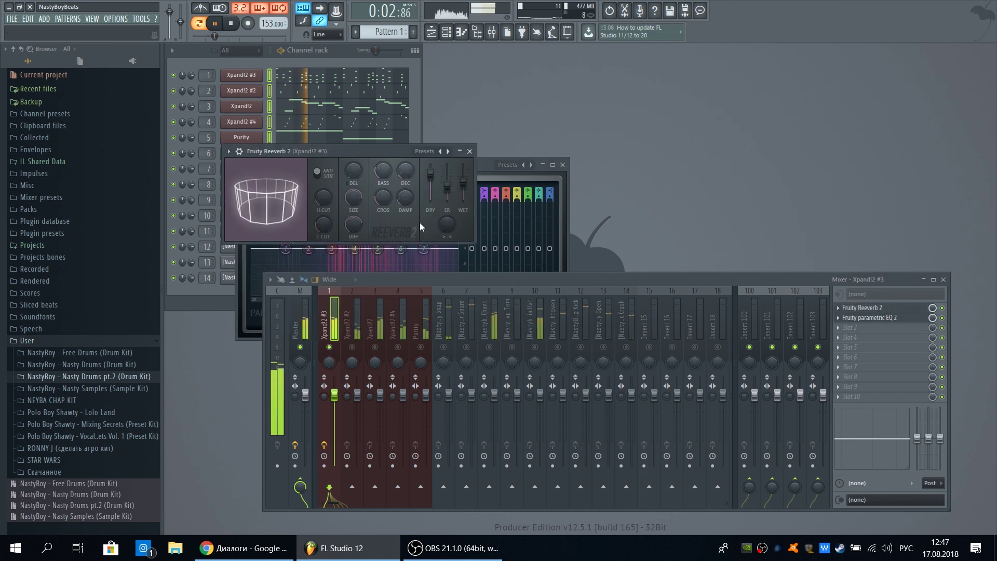
{"action": "left_click", "coordinate": [470, 151]}
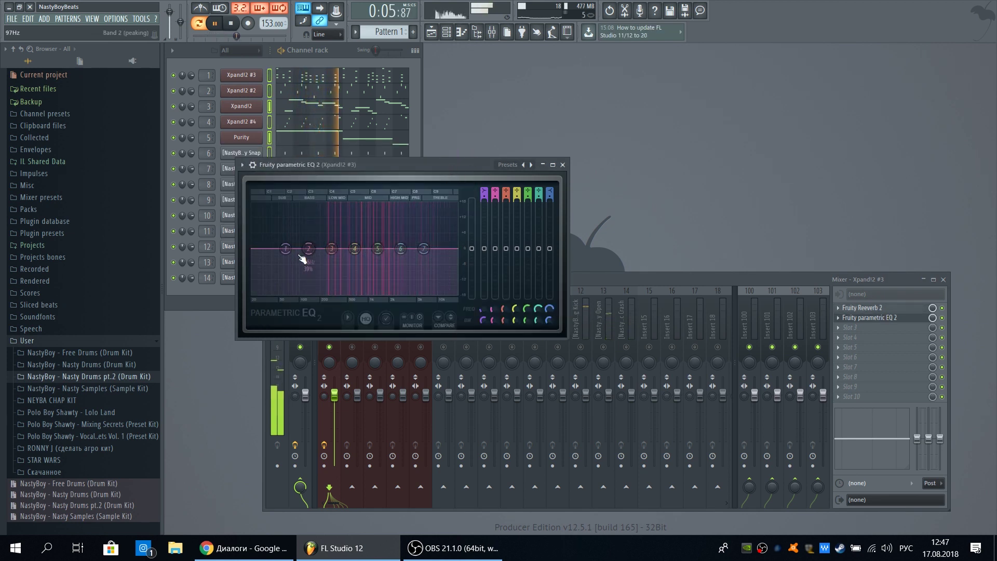
- Make band 1 of the Xpand!2 #3 EQ a steep high-pass at about 249 Hz and boost band 3 slightly
{"action": "right_click", "coordinate": [285, 248]}
{"action": "left_click", "coordinate": [345, 307]}
{"action": "right_click", "coordinate": [285, 249]}
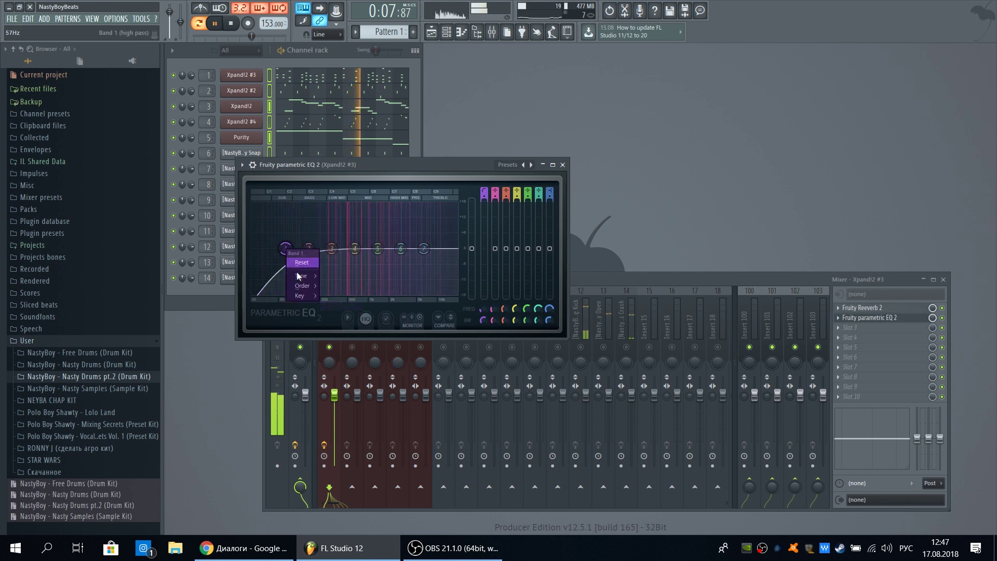
{"action": "mouse_move", "coordinate": [302, 286]}
{"action": "left_click", "coordinate": [343, 296]}
{"action": "left_click_drag", "start_coordinate": [288, 250], "coordinate": [330, 248]}
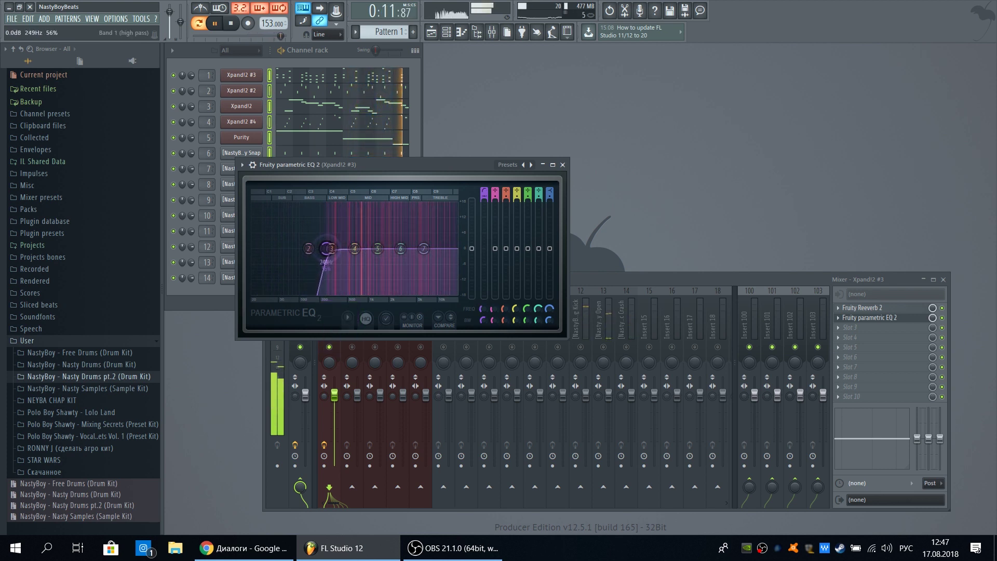
{"action": "left_click_drag", "start_coordinate": [331, 245], "coordinate": [337, 247]}
{"action": "left_click_drag", "start_coordinate": [388, 163], "coordinate": [317, 50]}
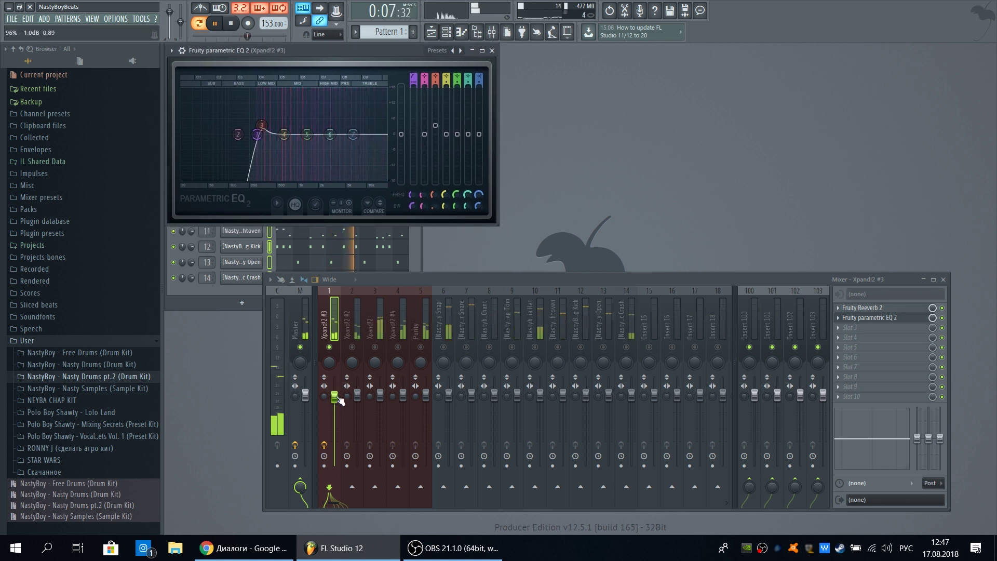
- Pan the Xpand!2 #3 mixer track 12% left and the Xpand!2 #2 track 31% right
{"action": "left_click", "coordinate": [353, 338]}
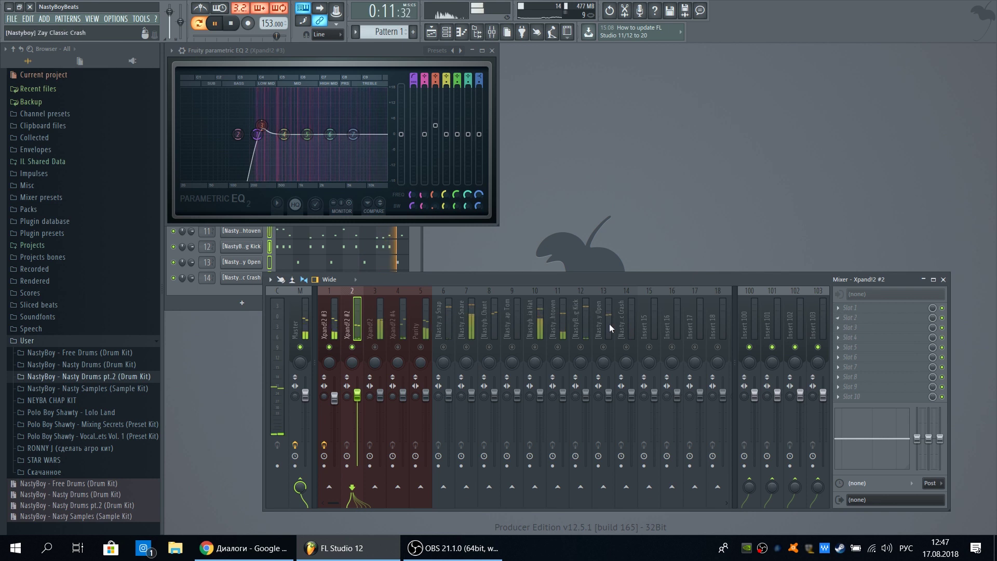
{"action": "scroll", "coordinate": [331, 365], "scroll_direction": "down", "scroll_amount": 3}
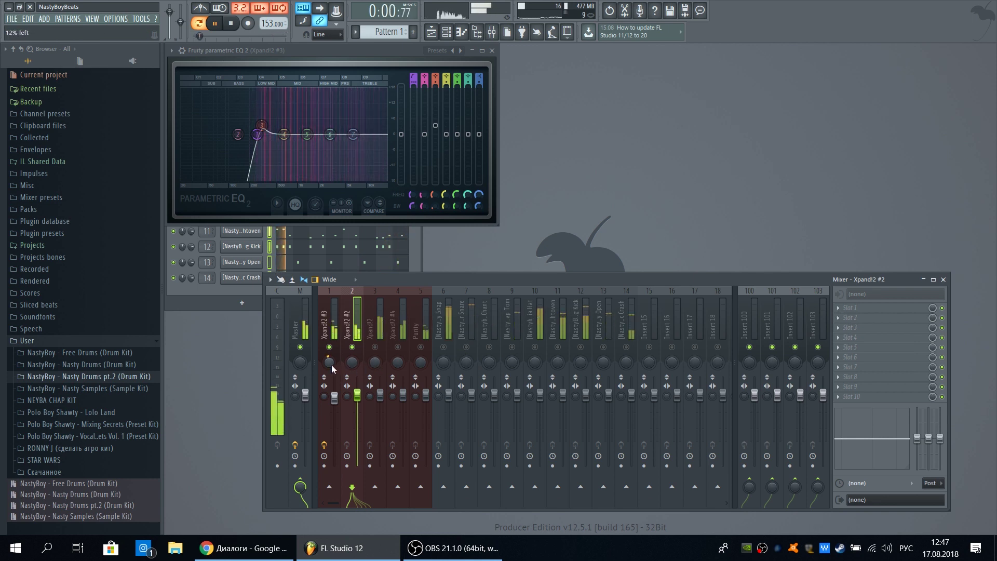
{"action": "scroll", "coordinate": [351, 367], "scroll_direction": "up", "scroll_amount": 3}
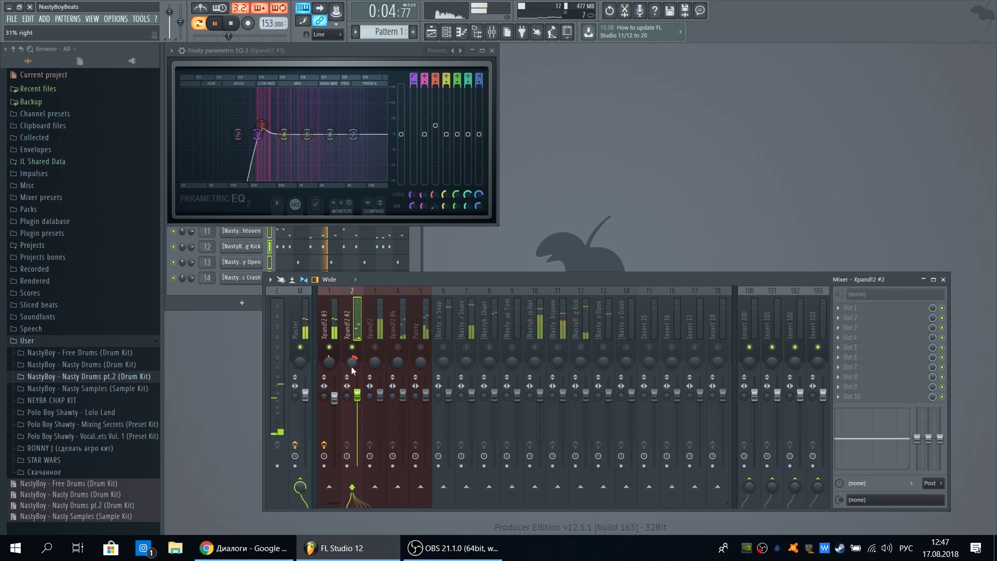
- Load Fruity Reeverb 2 in slot 1 and Fruity Parametric EQ 2 in slot 2 of the Xpand!2 #2 track
{"action": "left_click", "coordinate": [836, 308]}
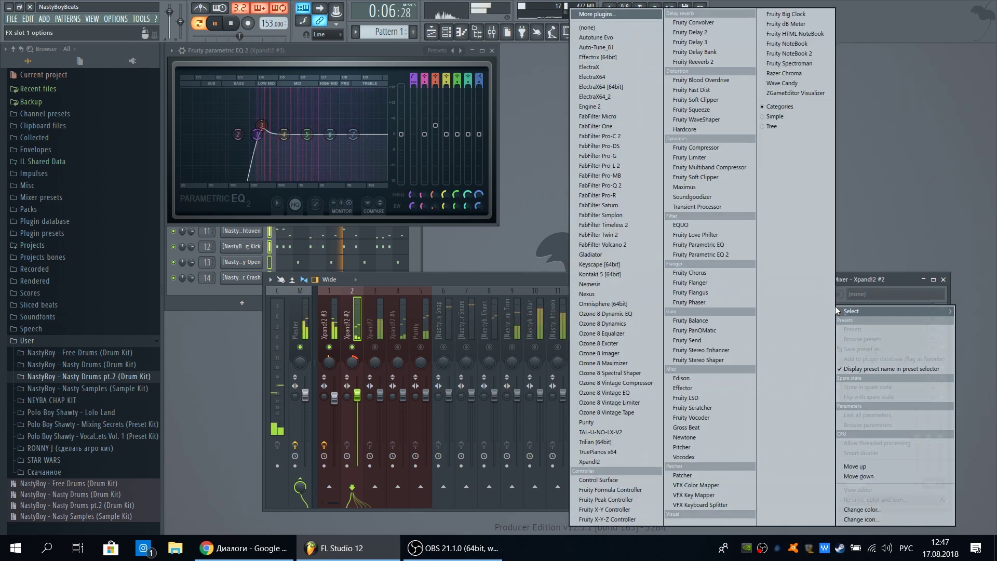
{"action": "left_click", "coordinate": [706, 58]}
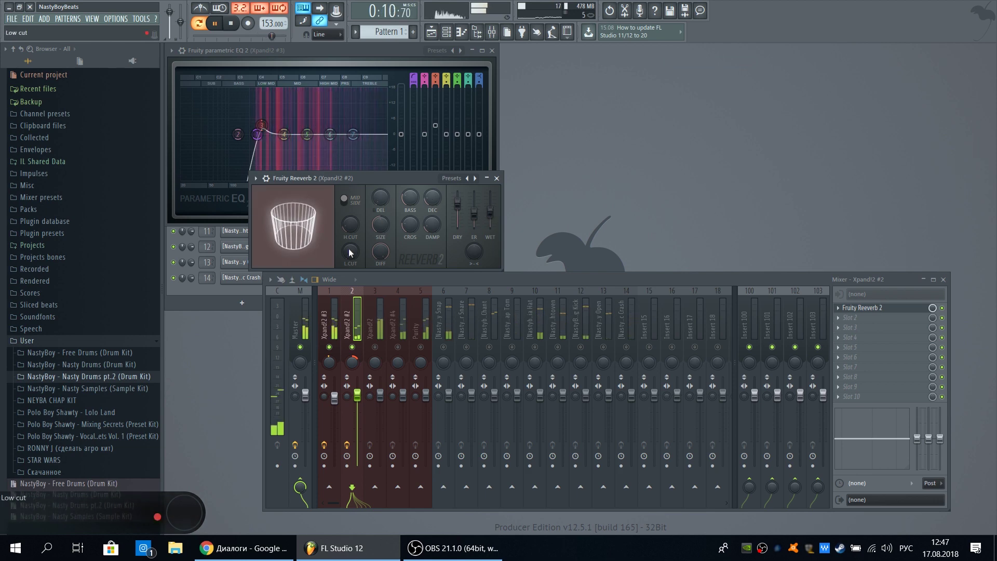
{"action": "left_click", "coordinate": [497, 178]}
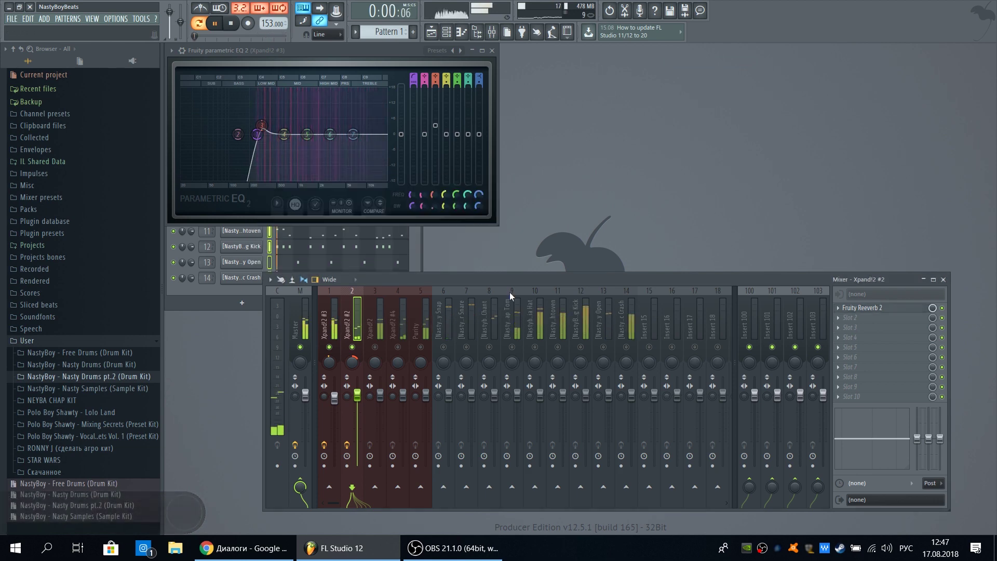
{"action": "left_click", "coordinate": [842, 318]}
{"action": "left_click", "coordinate": [641, 265]}
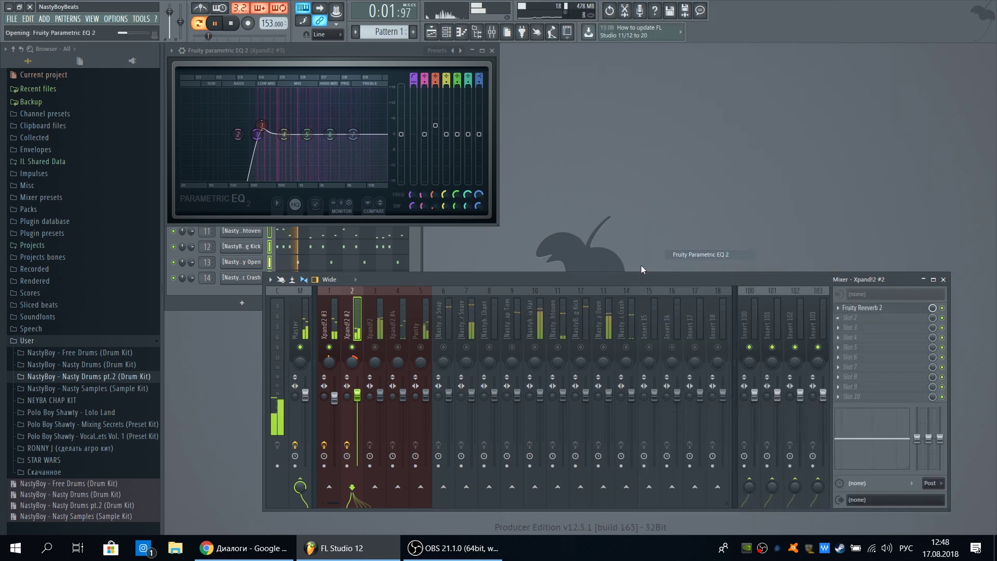
- Change band 1 of the Xpand!2 #2 EQ to a steep high-pass filter that cuts the low end
{"action": "mouse_move", "coordinate": [347, 306]}
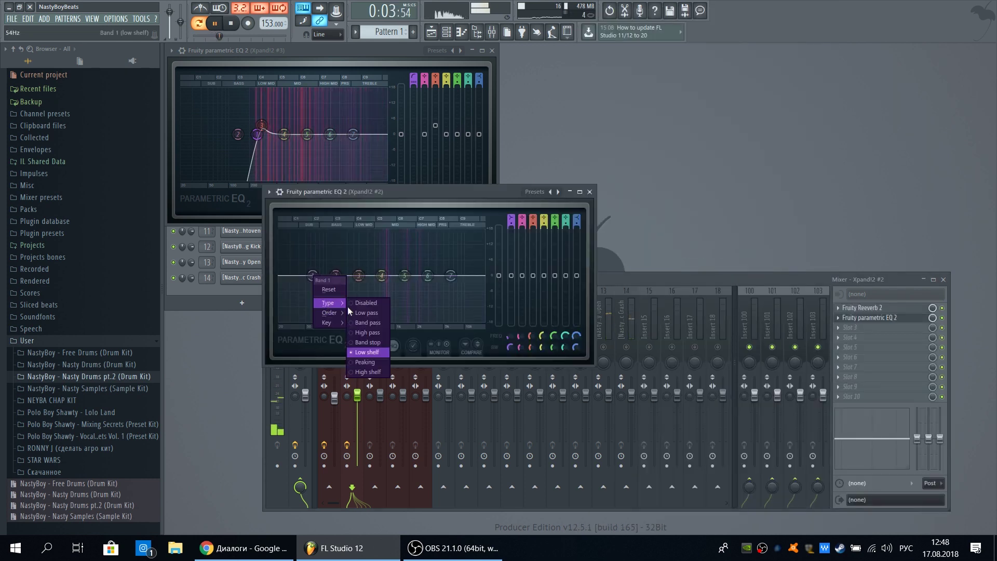
{"action": "left_click", "coordinate": [373, 332]}
{"action": "right_click", "coordinate": [313, 276]}
{"action": "left_click", "coordinate": [371, 323]}
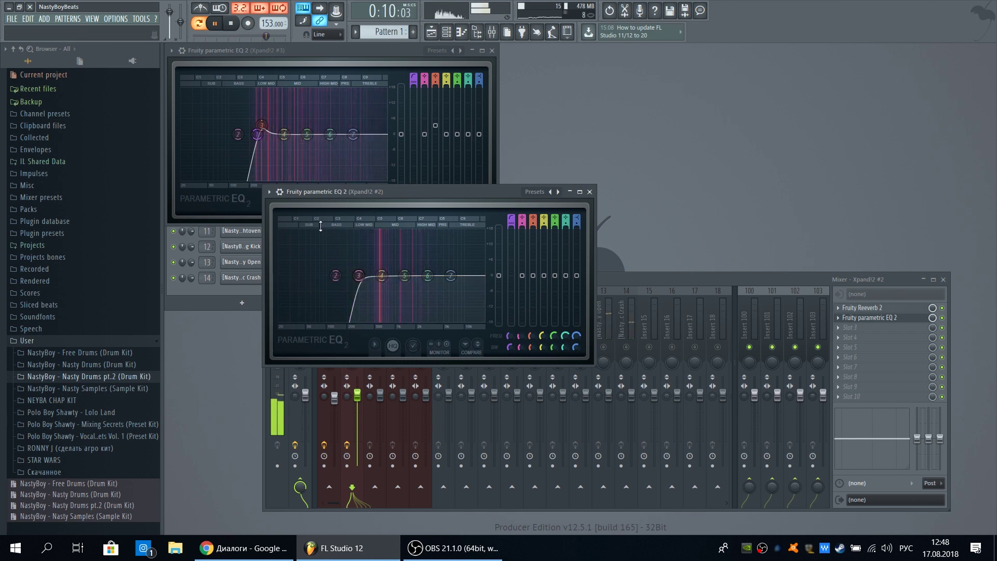
- Boost band 5 of the Xpand!2 #2 EQ with a narrow peak at about 720 Hz
{"action": "left_click_drag", "start_coordinate": [384, 192], "coordinate": [304, 224]}
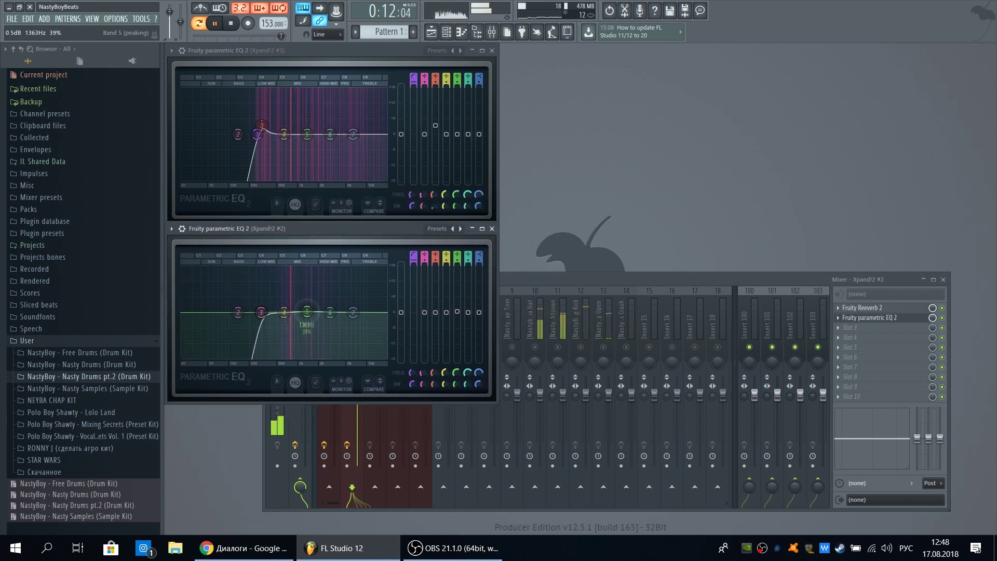
{"action": "left_click_drag", "start_coordinate": [310, 303], "coordinate": [311, 283]}
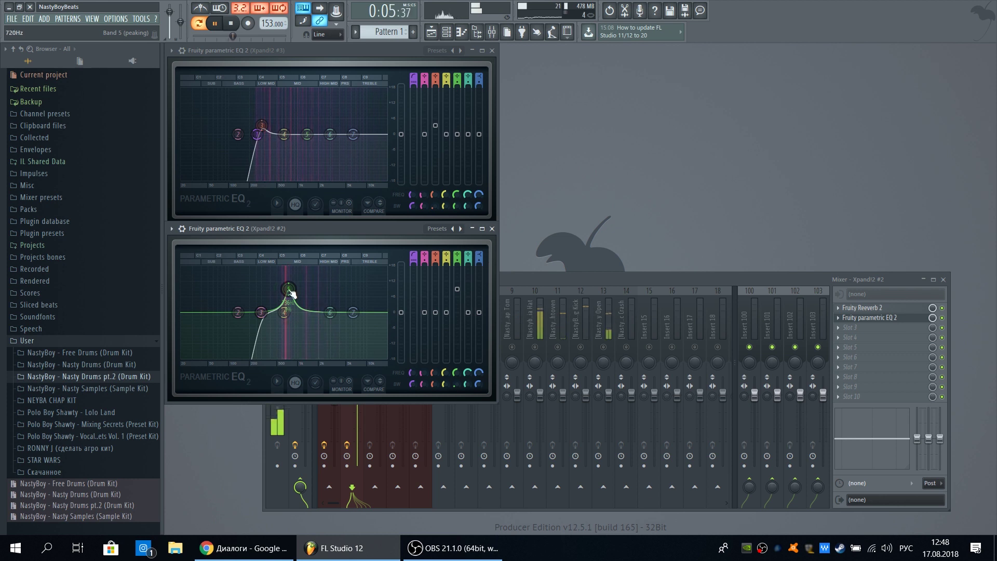
{"action": "scroll", "coordinate": [289, 289], "scroll_direction": "down", "scroll_amount": 3}
{"action": "left_click_drag", "start_coordinate": [289, 290], "coordinate": [289, 289]}
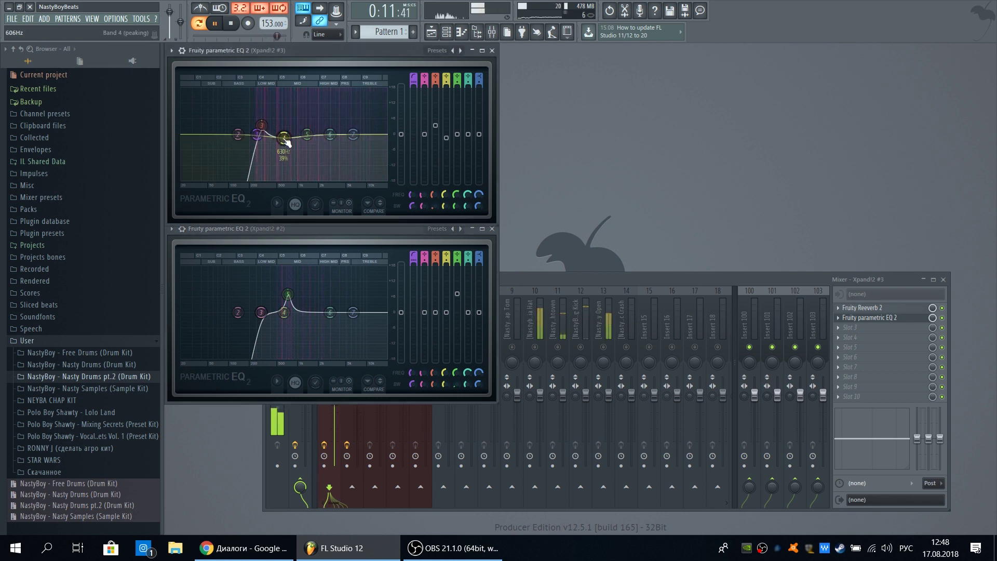
- Cut band 4 of the Xpand!2 #3 EQ slightly at about 606 Hz and band 6 of the Xpand!2 #2 EQ at about 3 kHz
{"action": "scroll", "coordinate": [286, 143], "scroll_direction": "down", "scroll_amount": 4}
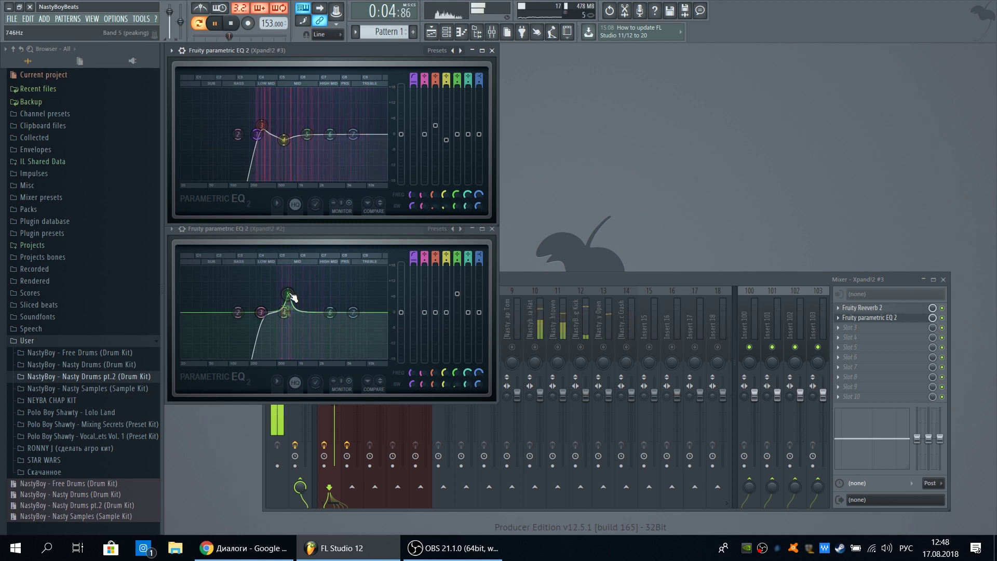
{"action": "left_click_drag", "start_coordinate": [293, 297], "coordinate": [331, 320]}
{"action": "scroll", "coordinate": [293, 298], "scroll_direction": "up", "scroll_amount": 2}
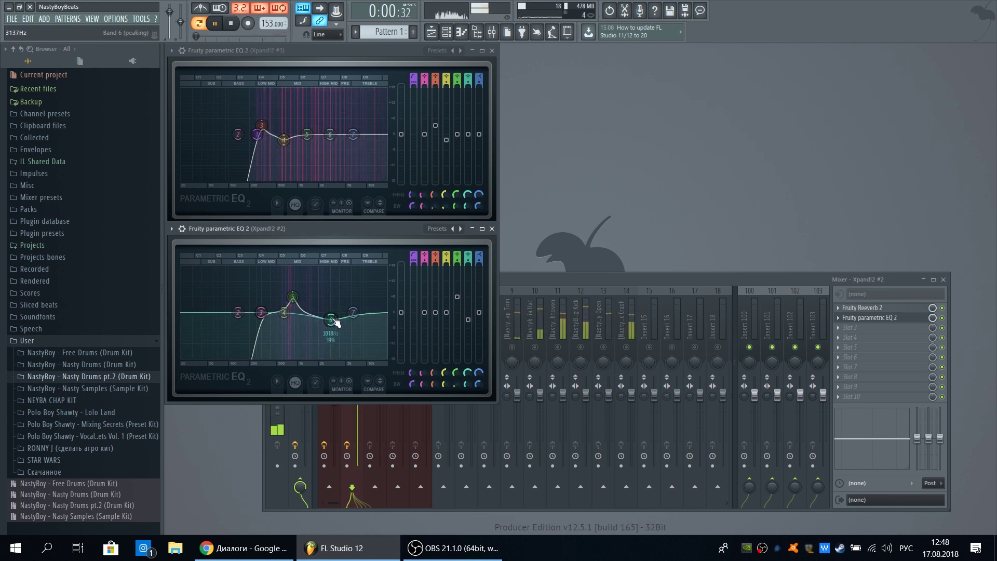
{"action": "left_click_drag", "start_coordinate": [353, 228], "coordinate": [580, 50]}
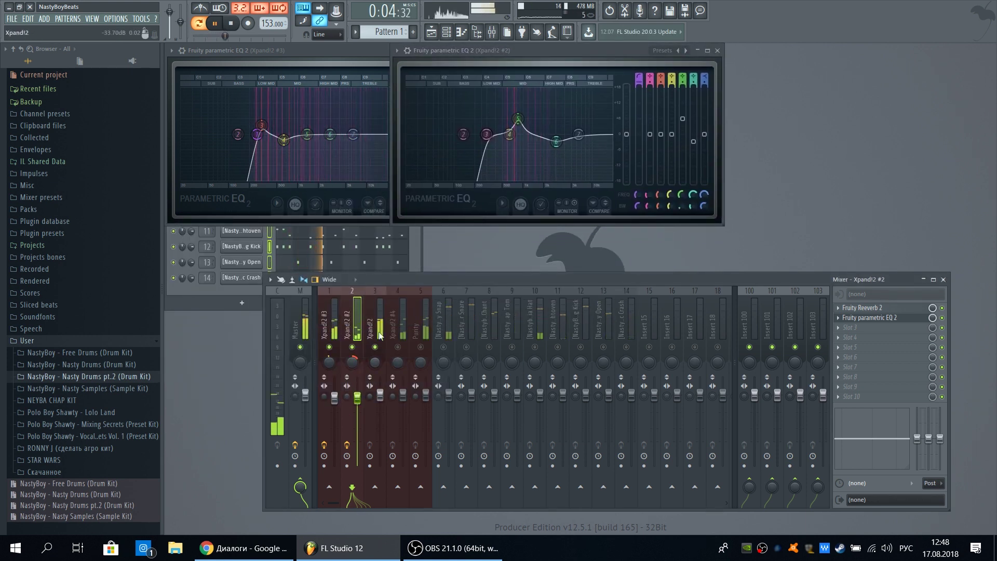
- Load Fruity Reeverb 2 in slot 1 and Fruity Parametric EQ 2 in slot 2 of the Xpand!2 mixer track
{"action": "left_click", "coordinate": [374, 373]}
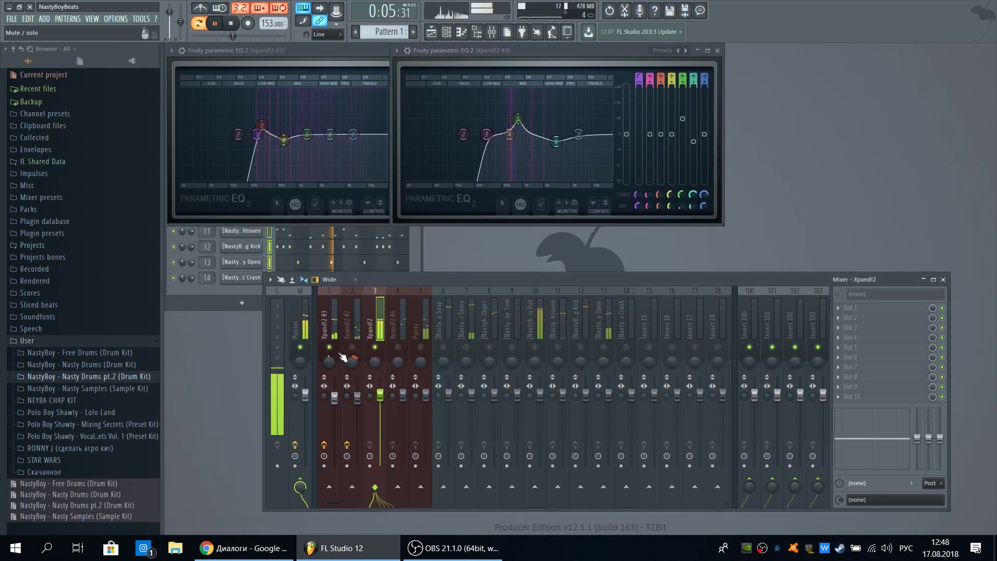
{"action": "left_click", "coordinate": [844, 308]}
{"action": "mouse_move", "coordinate": [855, 311]}
{"action": "left_click", "coordinate": [690, 62]}
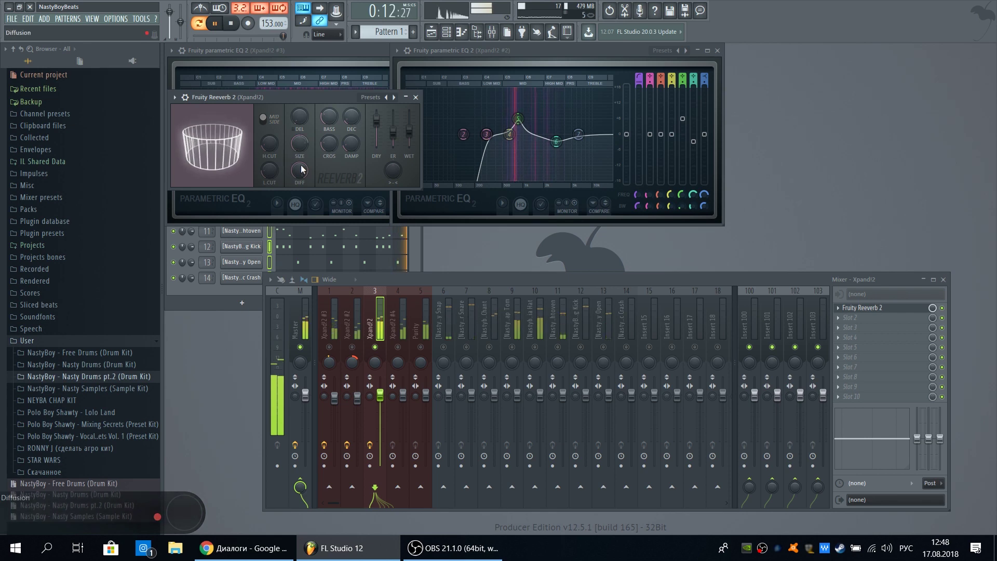
{"action": "left_click", "coordinate": [416, 98]}
{"action": "left_click", "coordinate": [834, 319]}
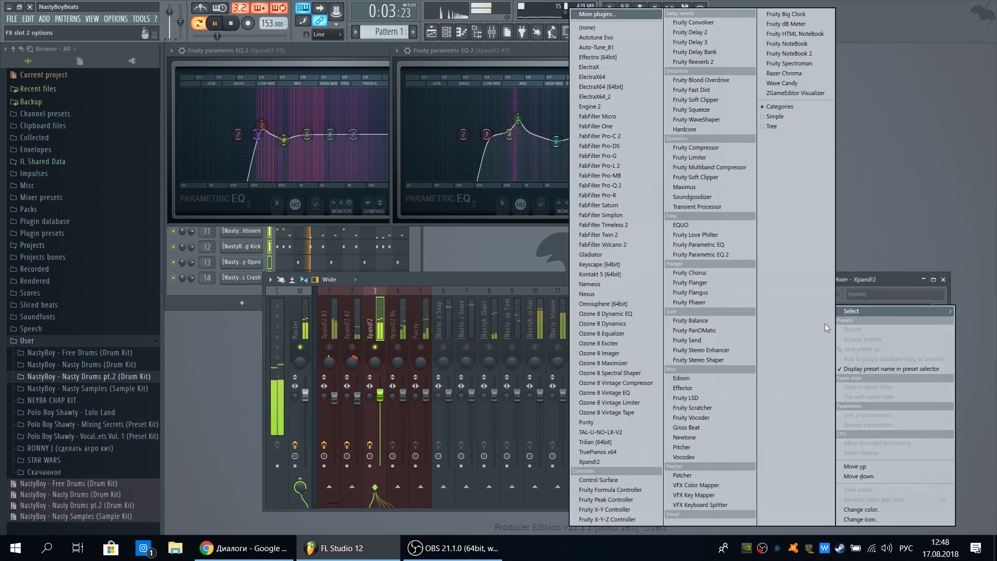
{"action": "left_click", "coordinate": [724, 272]}
- Make band 1 of the Xpand!2 EQ a Steep 6 high-pass filter and move it up close to band 3
{"action": "right_click", "coordinate": [232, 195]}
{"action": "mouse_move", "coordinate": [249, 222]}
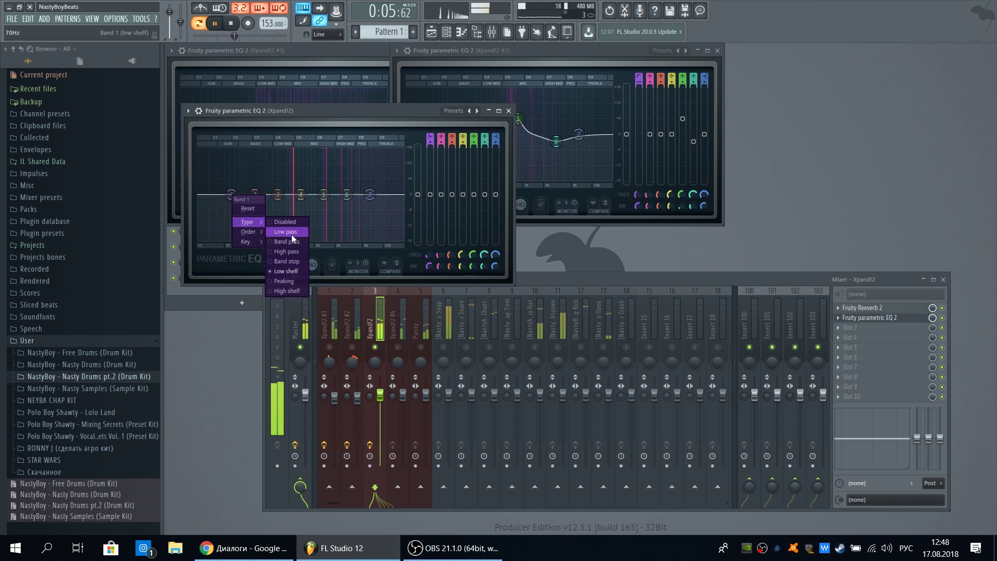
{"action": "left_click", "coordinate": [294, 250]}
{"action": "right_click", "coordinate": [232, 194]}
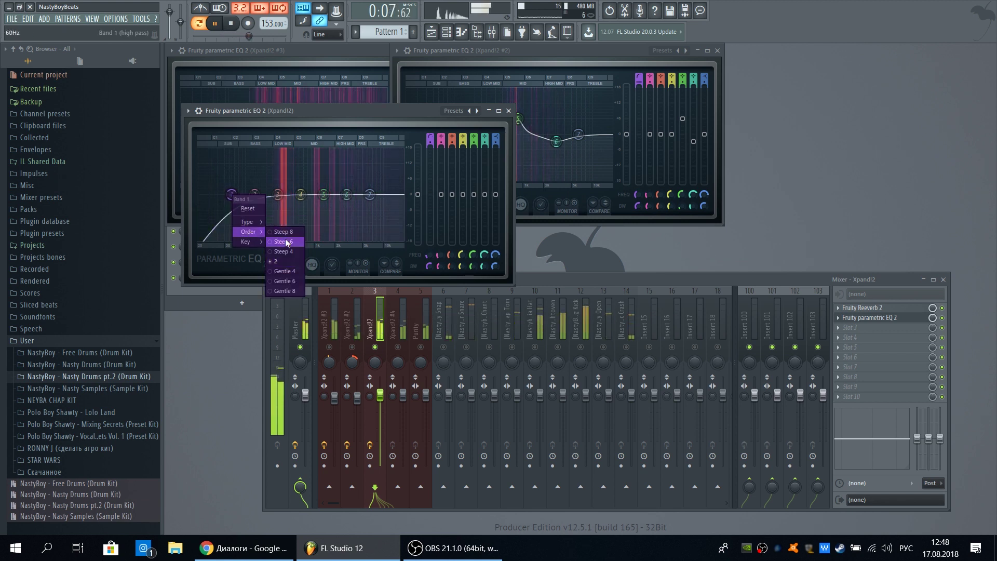
{"action": "left_click", "coordinate": [286, 242]}
{"action": "left_click_drag", "start_coordinate": [234, 195], "coordinate": [278, 194]}
- Lower the Xpand!2 track's volume slightly and arrange its EQ and the mixer so both stay accessible
{"action": "left_click_drag", "start_coordinate": [305, 113], "coordinate": [294, 231]}
{"action": "left_click", "coordinate": [510, 280]}
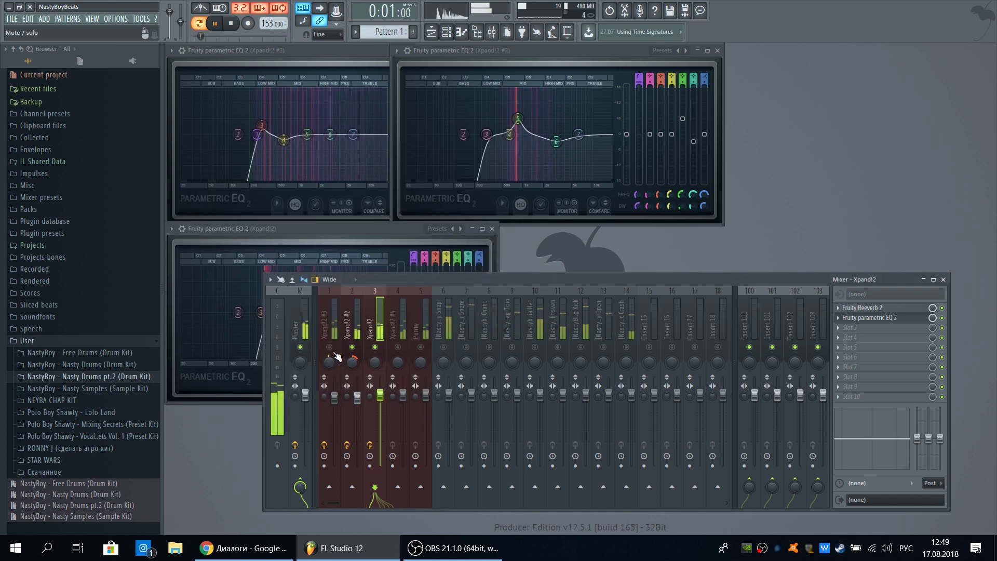
{"action": "left_click_drag", "start_coordinate": [383, 396], "coordinate": [385, 401]}
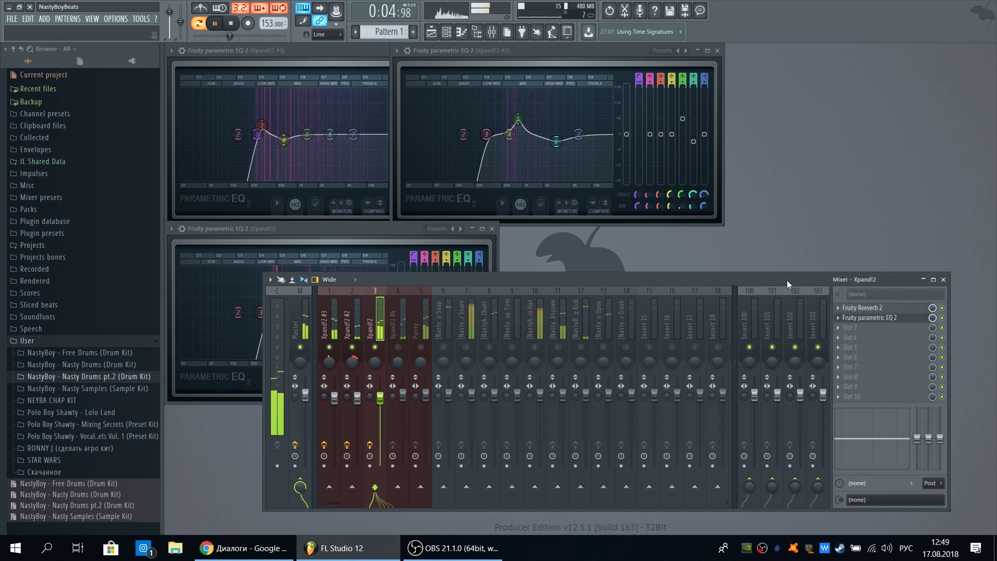
{"action": "left_click_drag", "start_coordinate": [787, 279], "coordinate": [828, 303]}
- Boost the Xpand!2 EQ by about 4.3 dB at 3100 Hz with band 5 and 1.8 dB at 621 Hz with band 4
{"action": "left_click", "coordinate": [295, 257]}
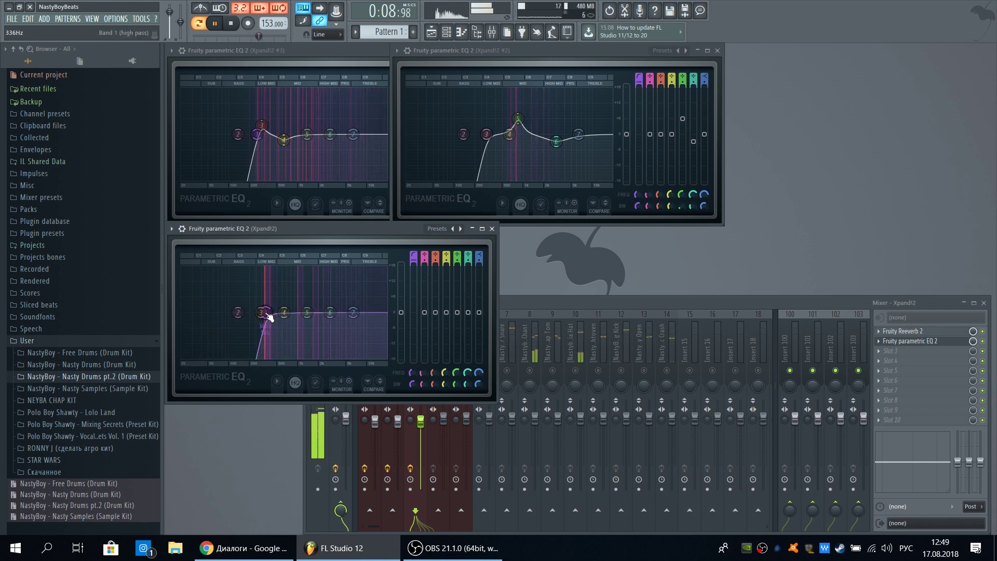
{"action": "left_click_drag", "start_coordinate": [268, 314], "coordinate": [305, 276]}
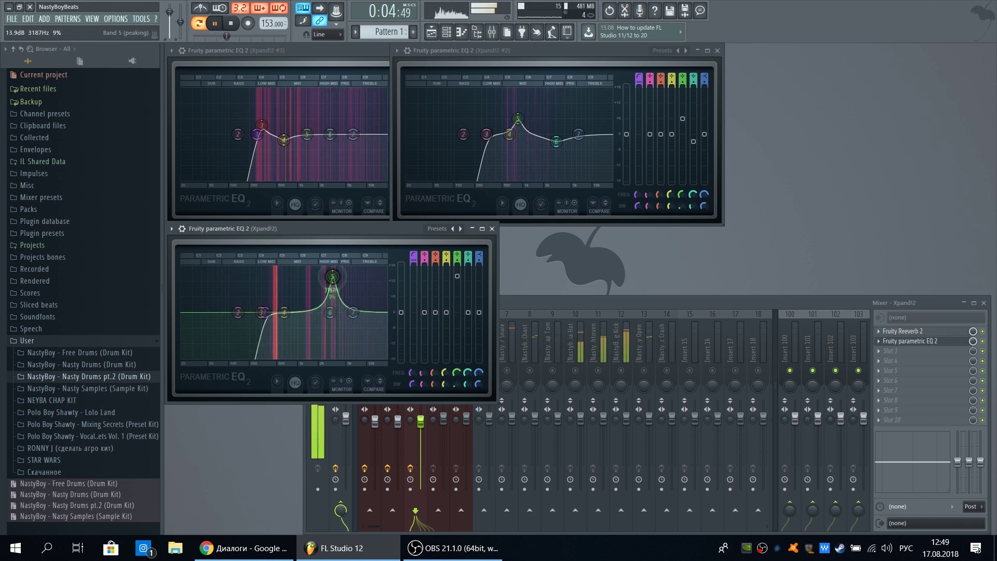
{"action": "mouse_move", "coordinate": [341, 276]}
{"action": "left_mouse_down"}
{"action": "mouse_move", "coordinate": [318, 272]}
{"action": "mouse_move", "coordinate": [354, 271]}
{"action": "left_mouse_up"}
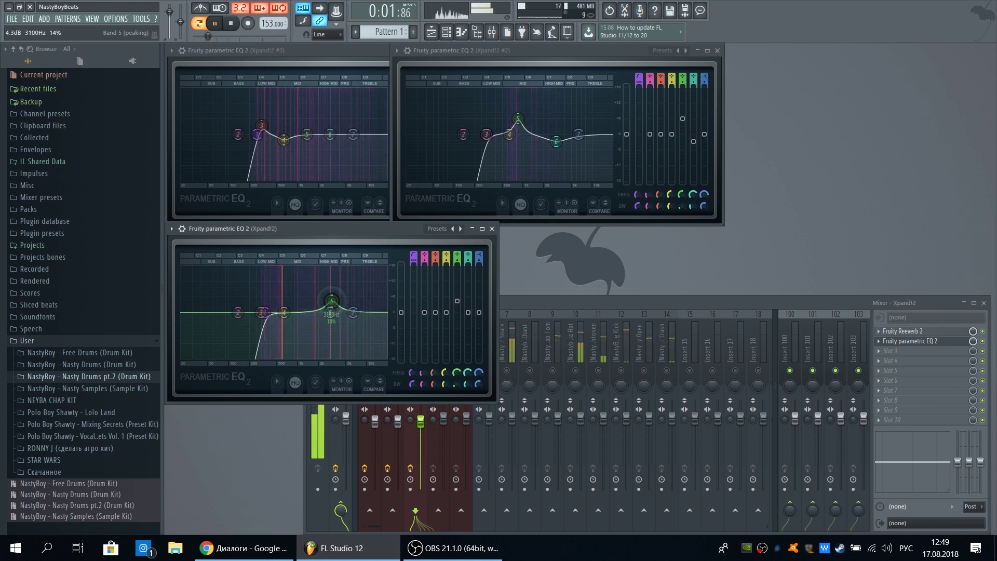
{"action": "left_click_drag", "start_coordinate": [329, 272], "coordinate": [331, 305]}
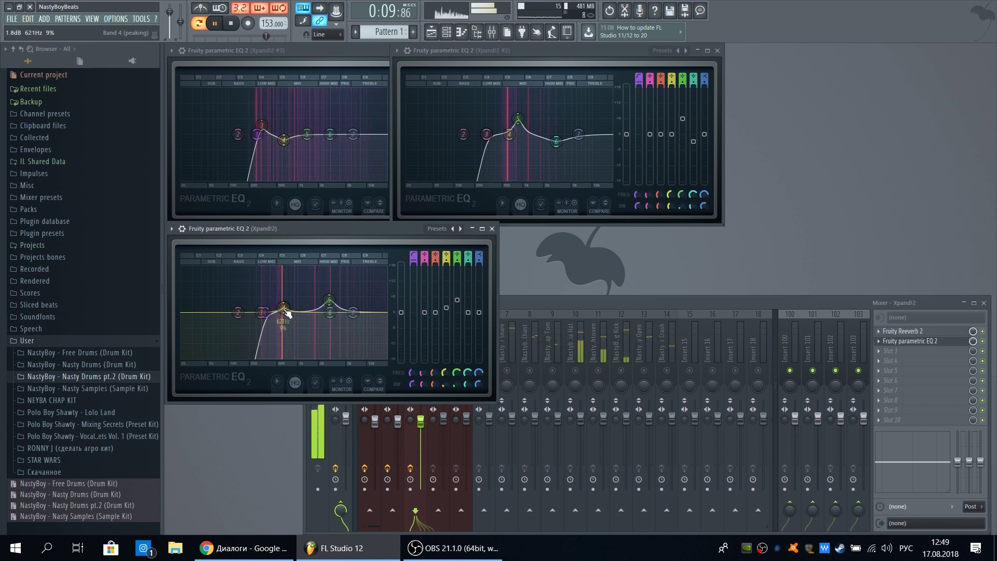
{"action": "left_click_drag", "start_coordinate": [284, 312], "coordinate": [283, 307]}
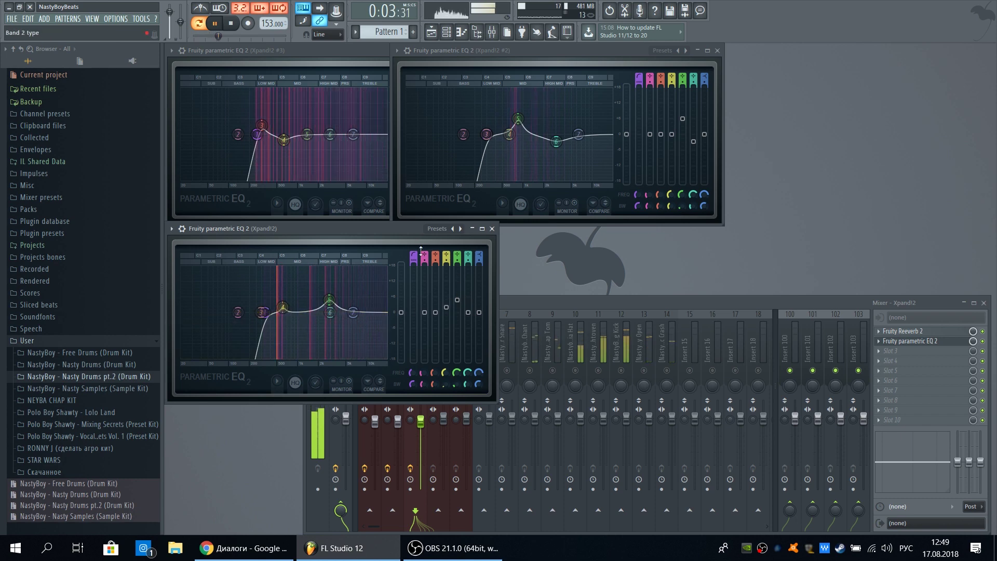
{"action": "left_click_drag", "start_coordinate": [389, 230], "coordinate": [839, 51]}
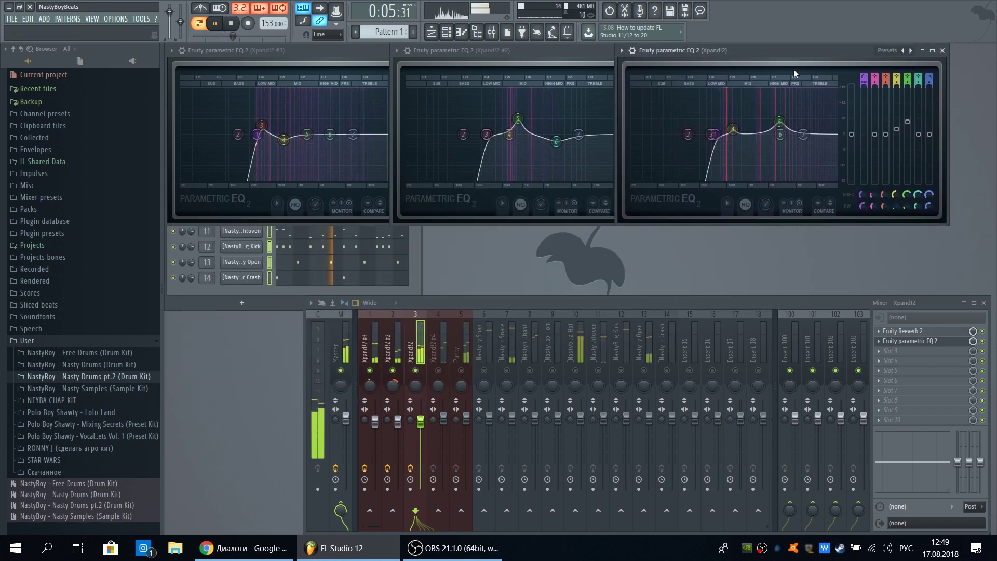
- Check the Fruity Reeverb 2 settings on the Xpand!2 track
{"action": "left_click", "coordinate": [906, 330]}
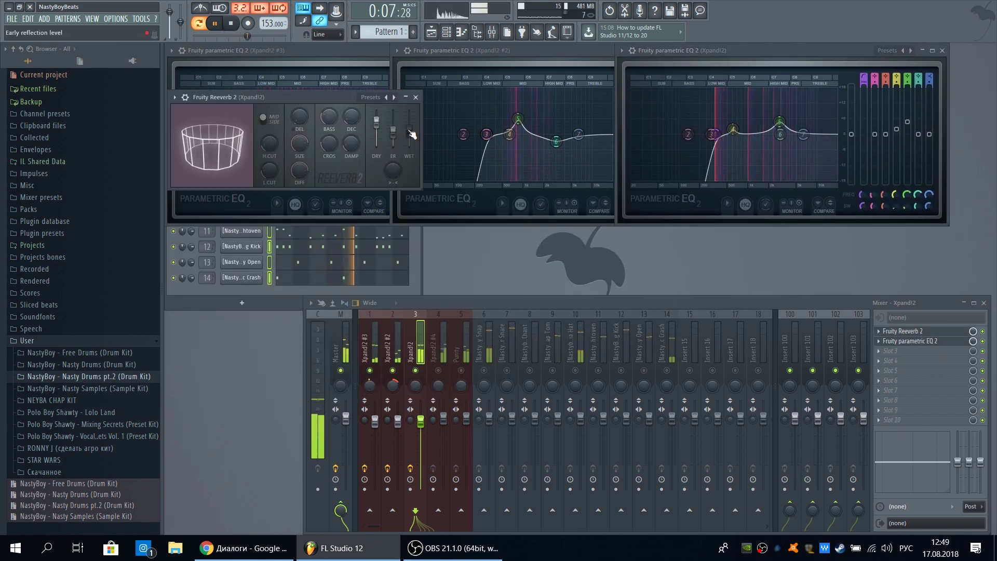
{"action": "left_click", "coordinate": [416, 97]}
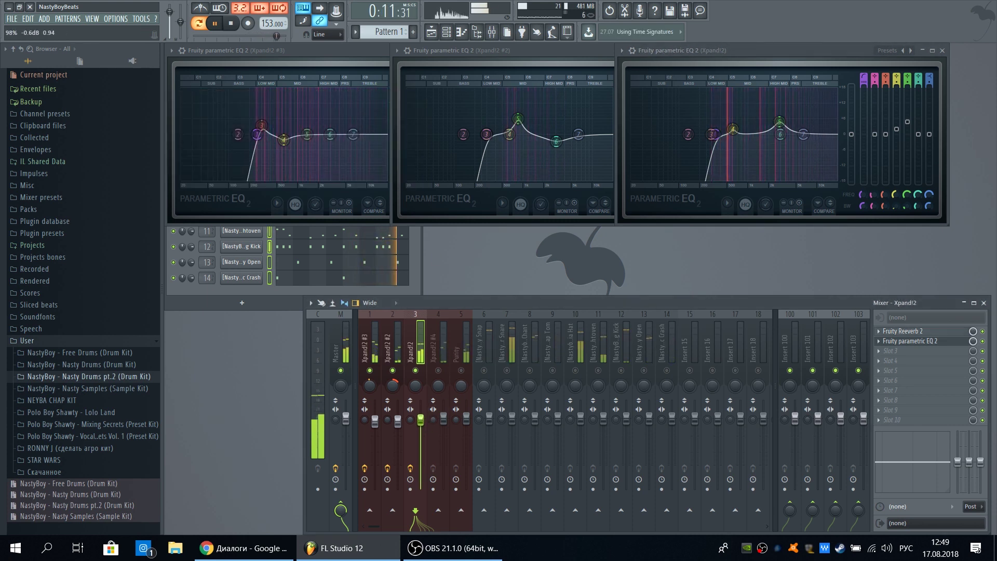
- Lower the volume of the Xpand!2 #4 mixer track
{"action": "left_click", "coordinate": [437, 387]}
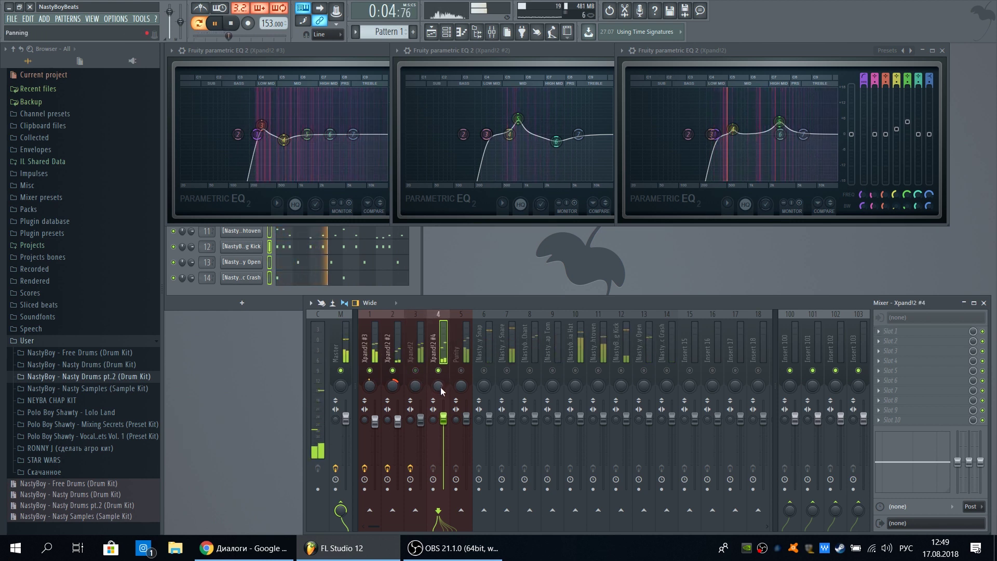
{"action": "left_click_drag", "start_coordinate": [444, 419], "coordinate": [443, 436]}
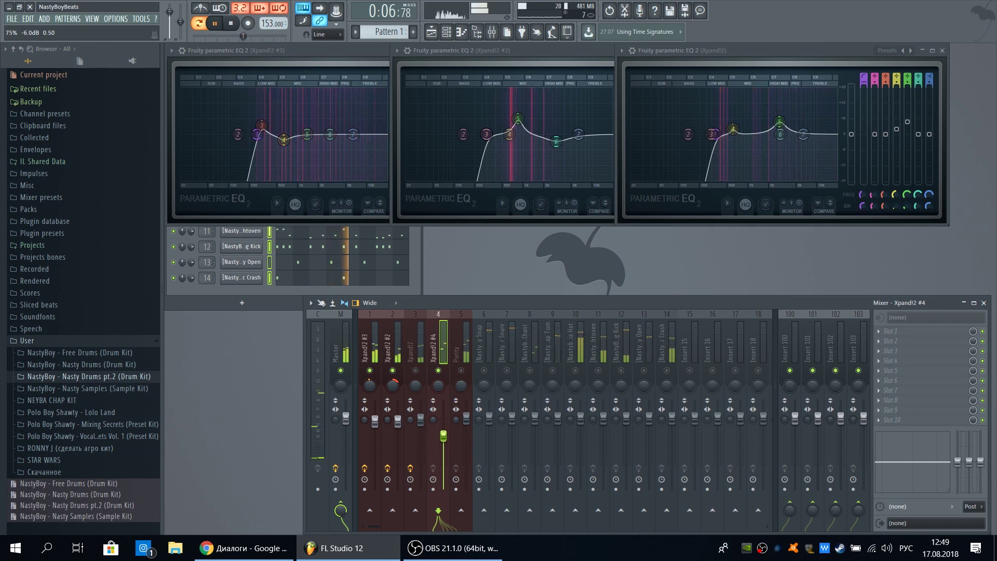
- Load Fruity Reeverb 2 in slot 1 and Fruity Parametric EQ 2 in slot 2 of the Xpand!2 #4 track
{"action": "left_click", "coordinate": [879, 332]}
{"action": "left_click", "coordinate": [719, 62]}
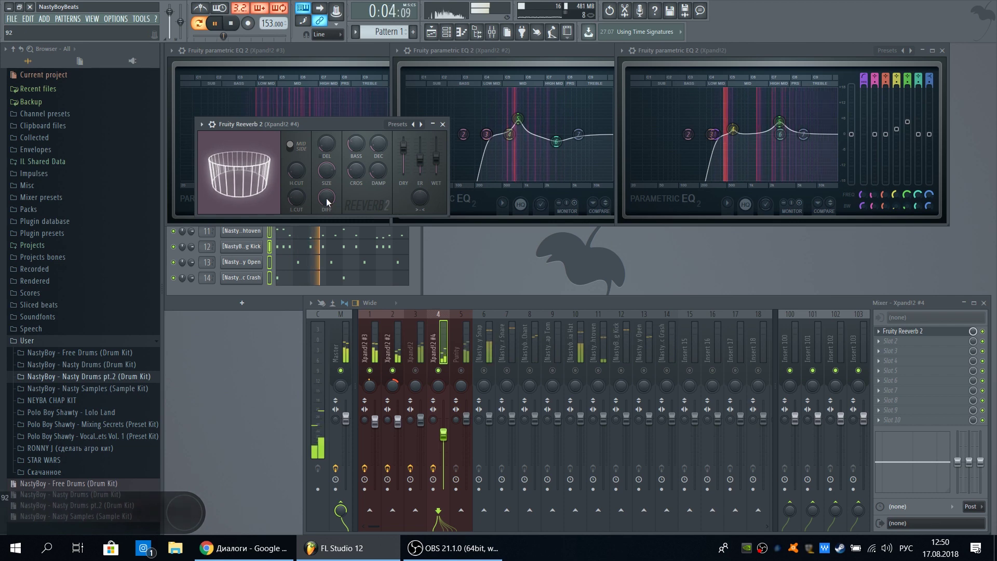
{"action": "left_click", "coordinate": [443, 124]}
{"action": "left_click", "coordinate": [880, 345]}
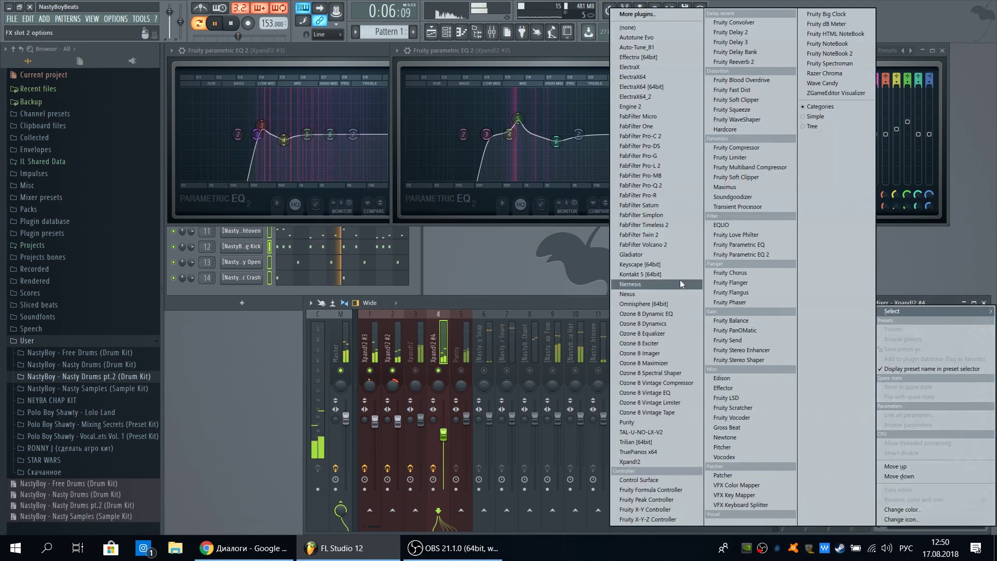
{"action": "left_click", "coordinate": [739, 254]}
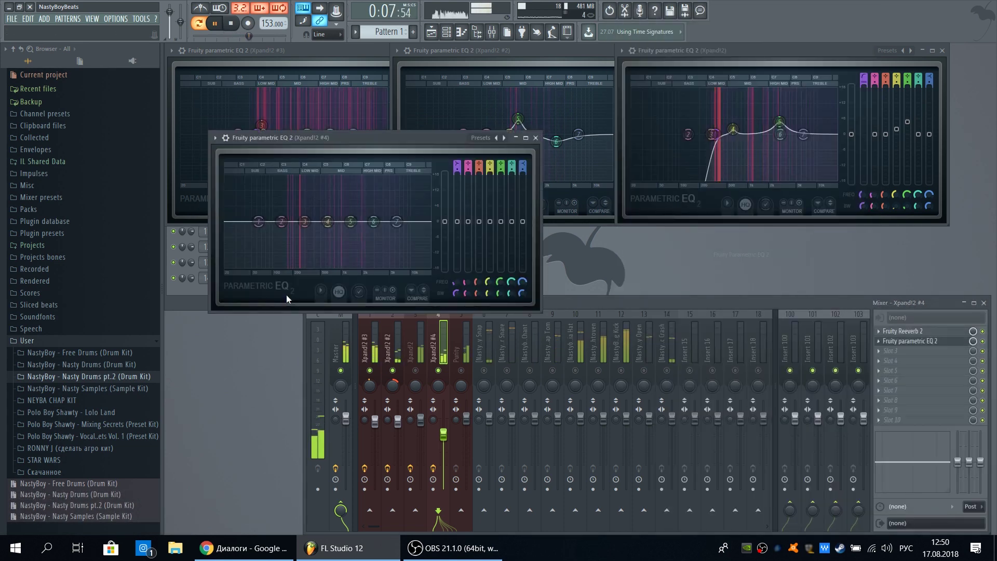
- Make band 1 of the Xpand!2 #4 EQ a steep high-pass at about 250 Hz and boost band 3 about 6.8 dB at 247 Hz
{"action": "mouse_move", "coordinate": [274, 259]}
{"action": "left_click", "coordinate": [312, 268]}
{"action": "right_click", "coordinate": [258, 221]}
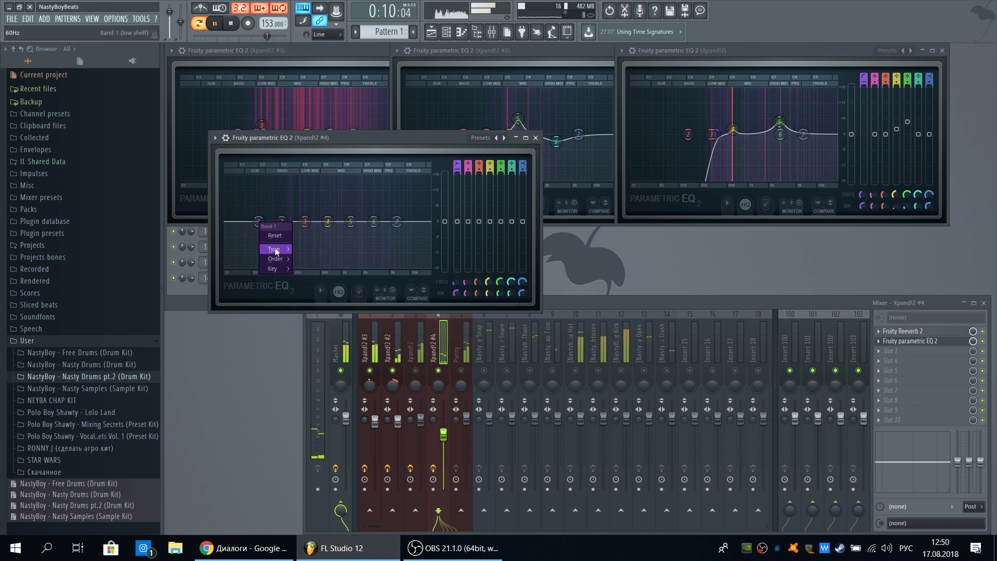
{"action": "left_click", "coordinate": [313, 272]}
{"action": "left_click_drag", "start_coordinate": [265, 228], "coordinate": [299, 222]}
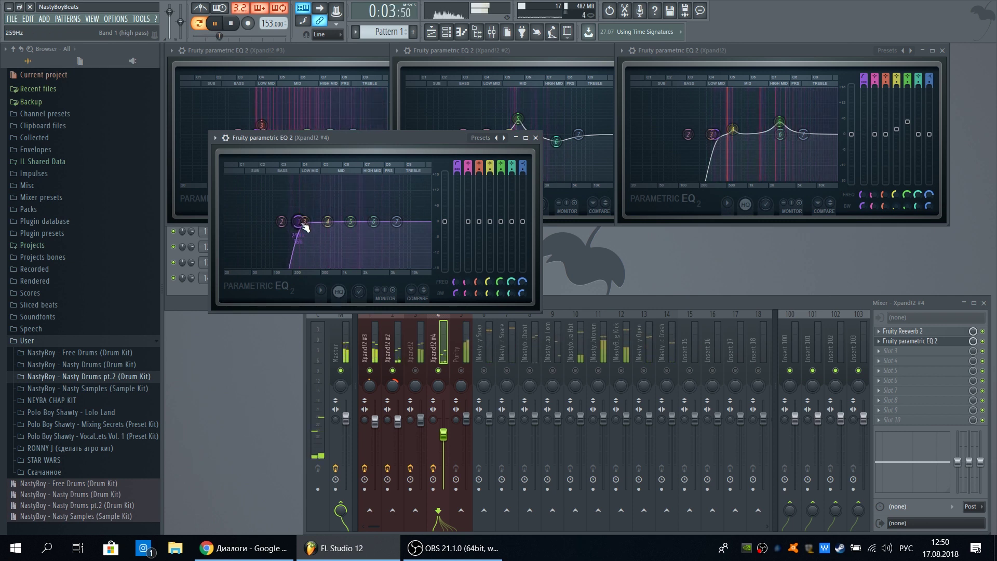
{"action": "left_click", "coordinate": [330, 222]}
{"action": "left_click_drag", "start_coordinate": [305, 222], "coordinate": [303, 213]}
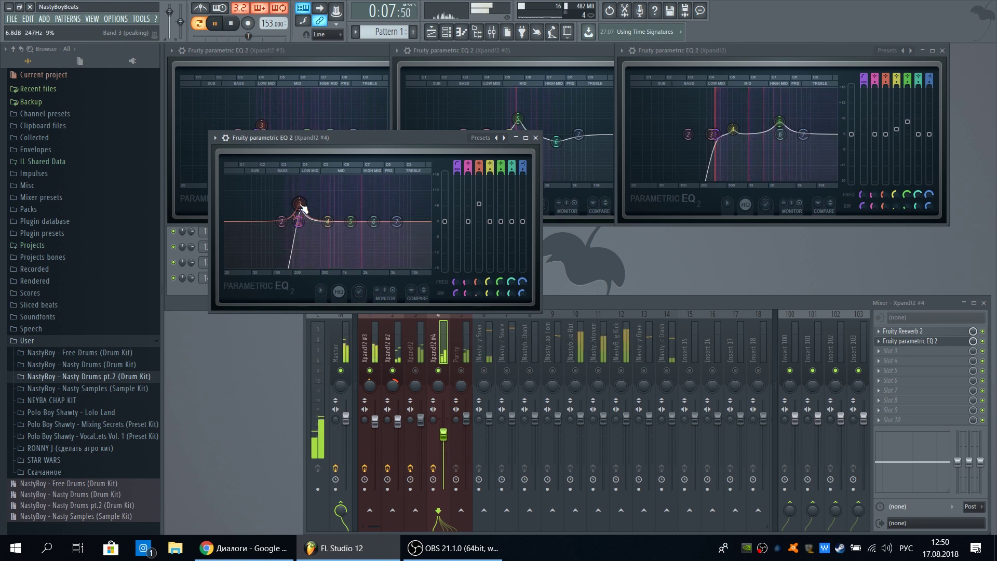
{"action": "mouse_move", "coordinate": [363, 209]}
{"action": "left_mouse_down"}
{"action": "mouse_move", "coordinate": [360, 190]}
{"action": "mouse_move", "coordinate": [301, 186]}
{"action": "mouse_move", "coordinate": [387, 187]}
{"action": "mouse_move", "coordinate": [373, 181]}
{"action": "mouse_move", "coordinate": [370, 200]}
{"action": "left_mouse_up"}
{"action": "right_click", "coordinate": [371, 203]}
{"action": "left_click", "coordinate": [380, 214]}
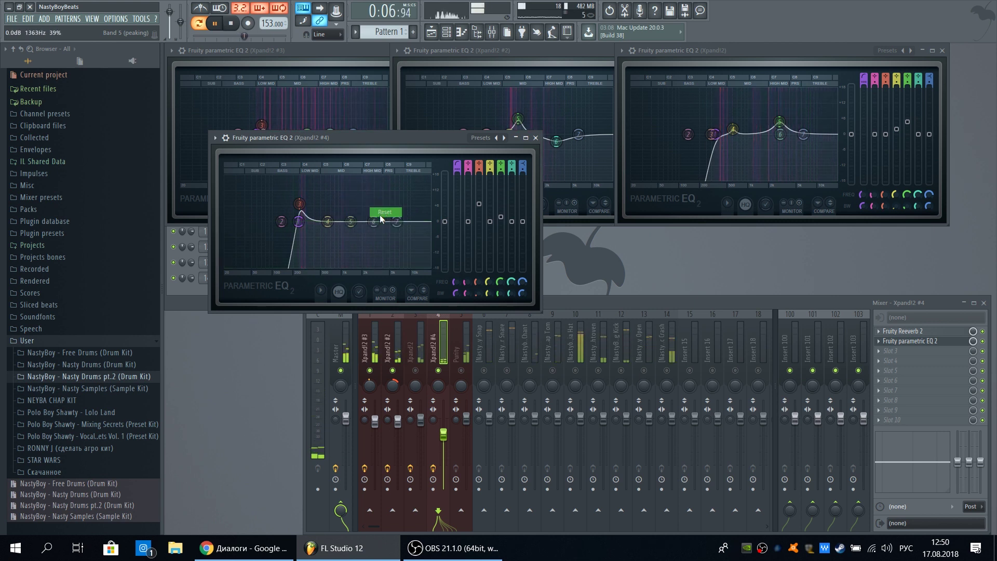
- Nudge band 1 of the Xpand!2 #4 EQ slightly lower and move band 3 of the Xpand!2 #3 EQ up to about 426 Hz
{"action": "mouse_move", "coordinate": [299, 217]}
{"action": "left_mouse_down"}
{"action": "mouse_move", "coordinate": [299, 200]}
{"action": "mouse_move", "coordinate": [298, 222]}
{"action": "left_mouse_up"}
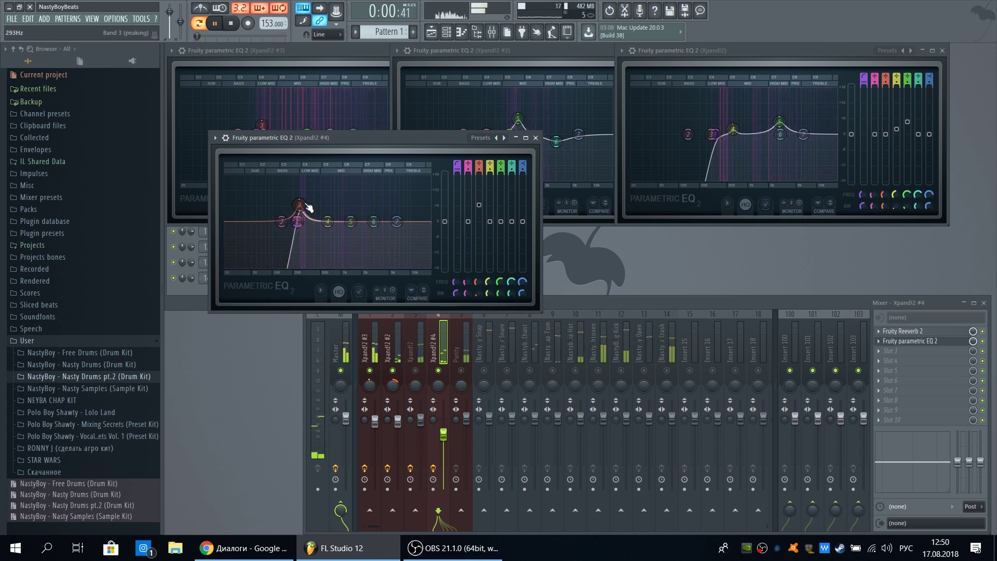
{"action": "left_click_drag", "start_coordinate": [345, 139], "coordinate": [301, 235]}
{"action": "left_click", "coordinate": [260, 125]}
{"action": "left_click_drag", "start_coordinate": [267, 128], "coordinate": [267, 125]}
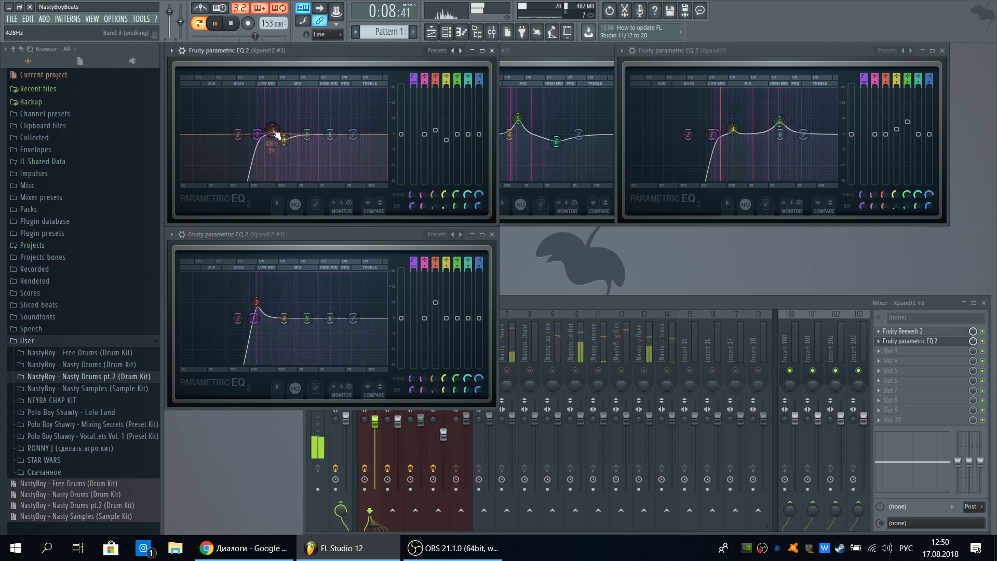
- Lower the volume of the Purity mixer track
{"action": "left_click", "coordinate": [526, 301]}
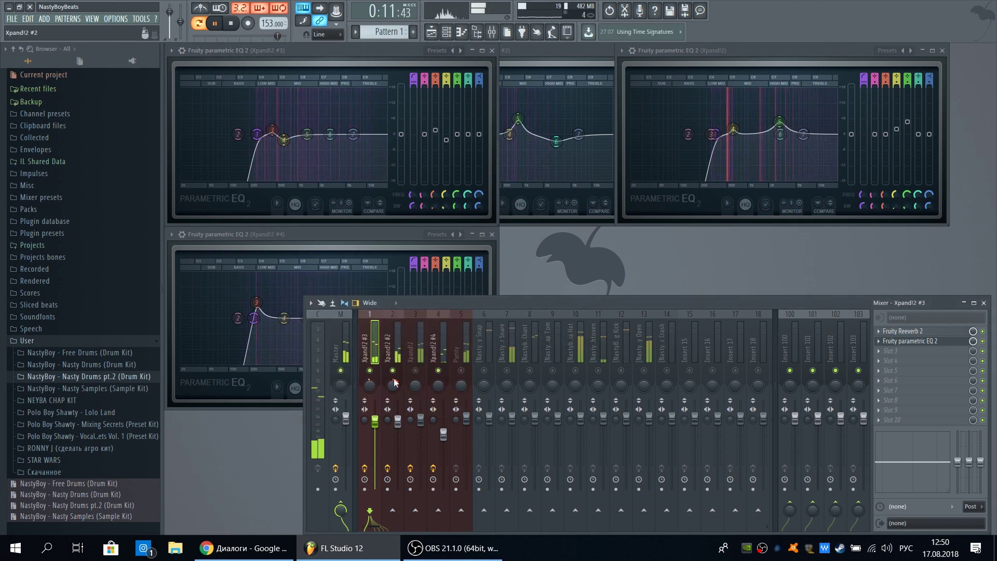
{"action": "left_click", "coordinate": [469, 354]}
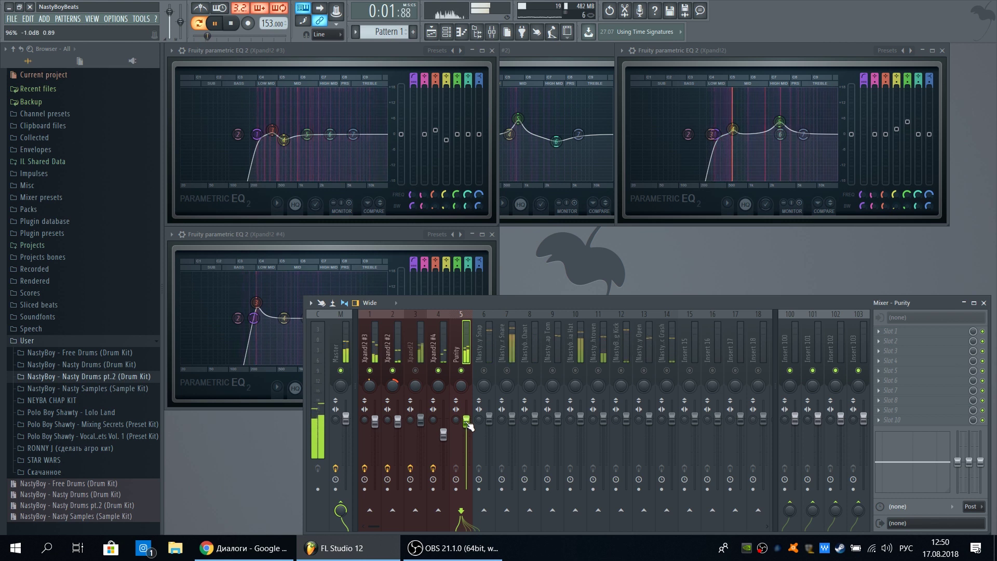
{"action": "left_click_drag", "start_coordinate": [467, 423], "coordinate": [467, 433]}
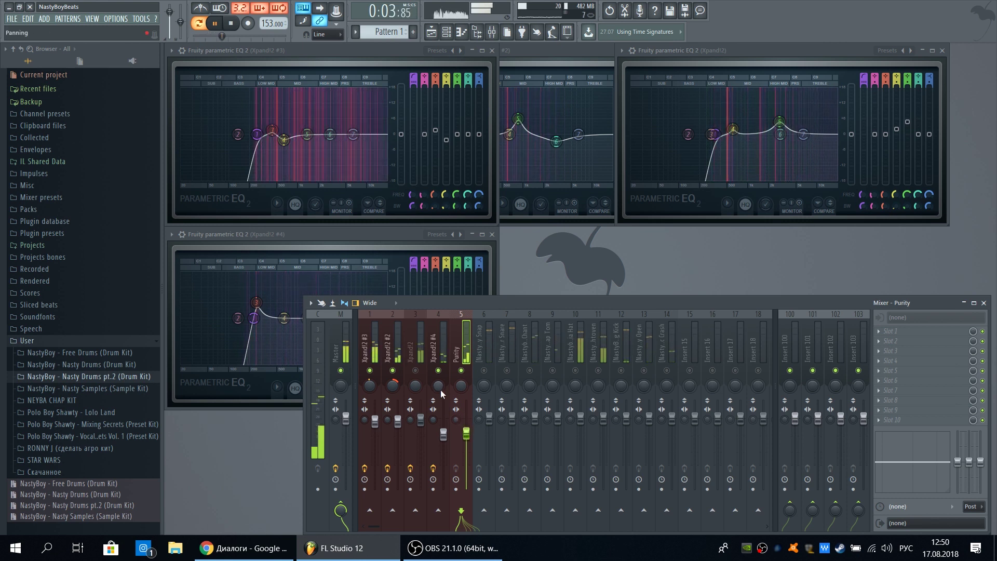
- Pan the Xpand!2 #4 mixer track 40% left against Xpand!2 #2 at 38% right, and raise the #4 volume slightly
{"action": "left_click_drag", "start_coordinate": [441, 390], "coordinate": [394, 382]}
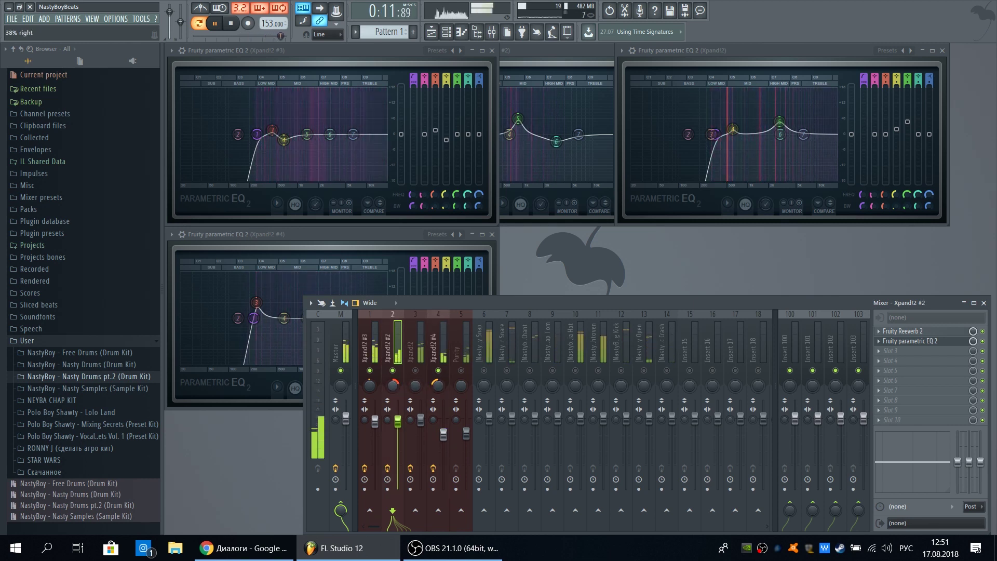
{"action": "left_click", "coordinate": [438, 385]}
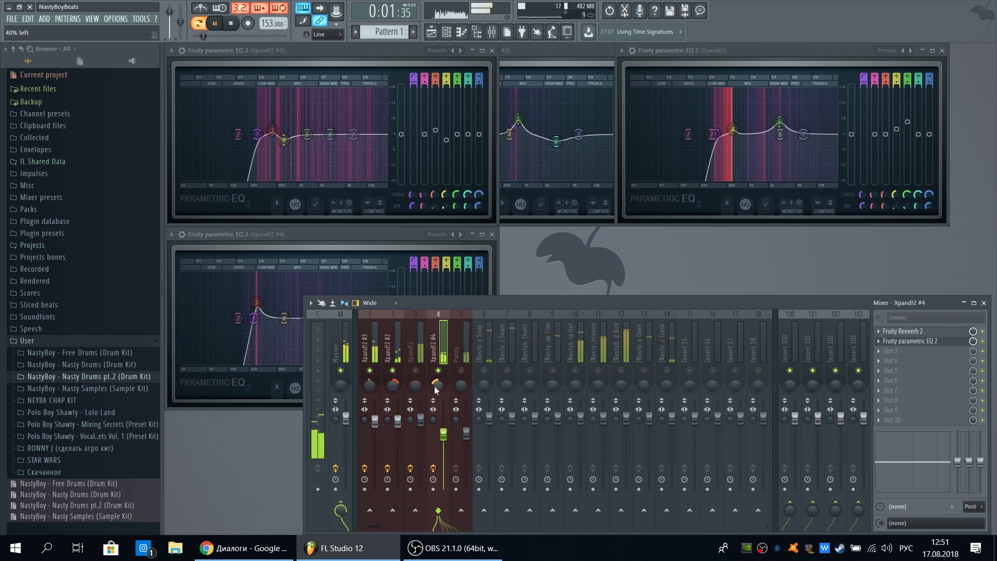
{"action": "left_click_drag", "start_coordinate": [447, 434], "coordinate": [447, 435]}
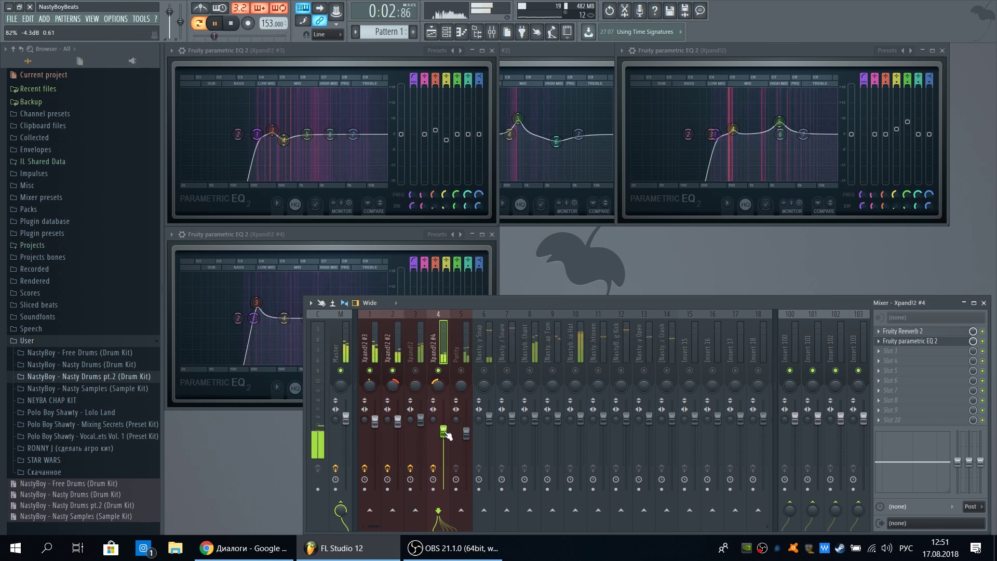
- Unmute the Purity mixer track and load Fruity Reeverb 2 in slot 1 and Fruity Parametric EQ 2 in slot 2
{"action": "left_click", "coordinate": [467, 385]}
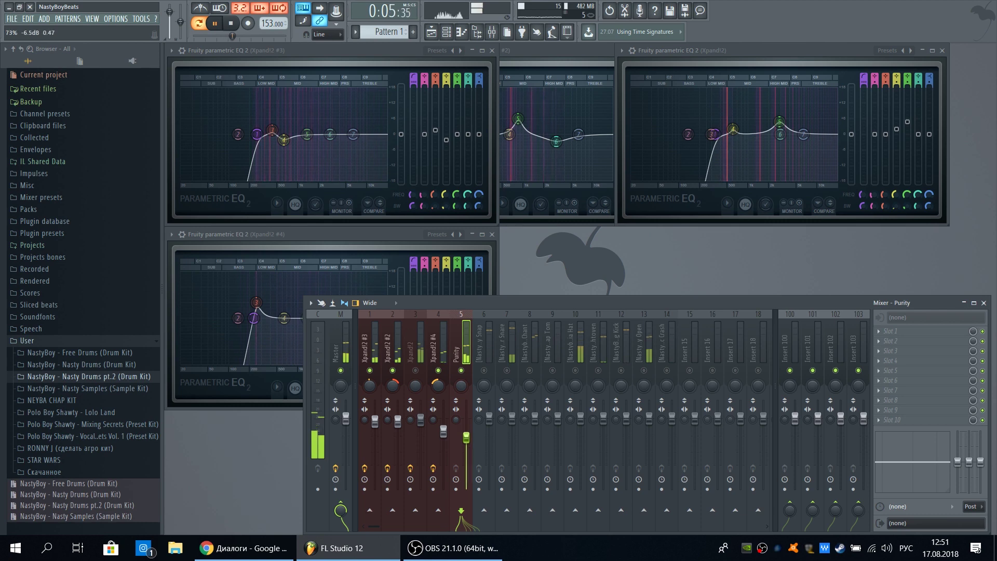
{"action": "left_click", "coordinate": [878, 334]}
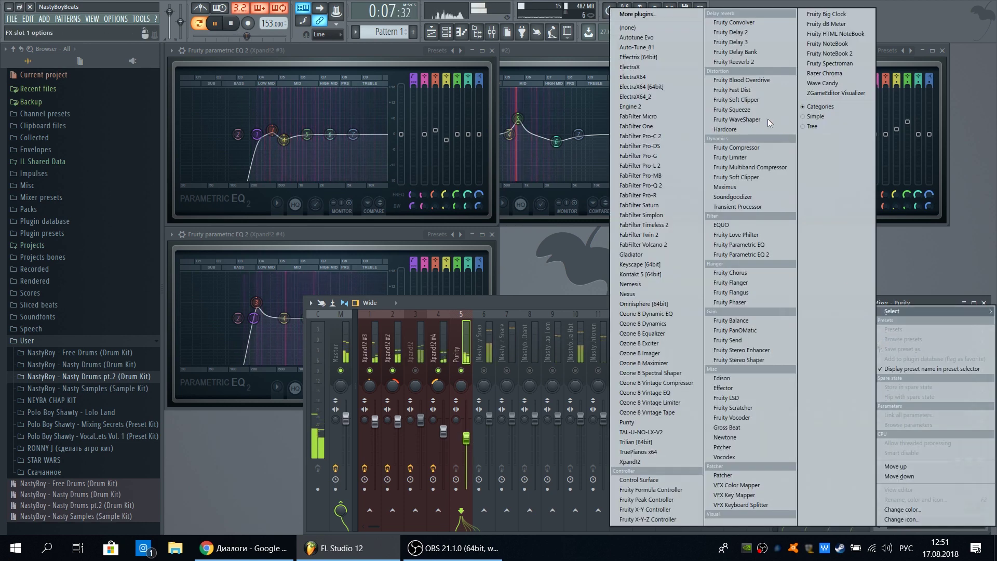
{"action": "left_click", "coordinate": [738, 62]}
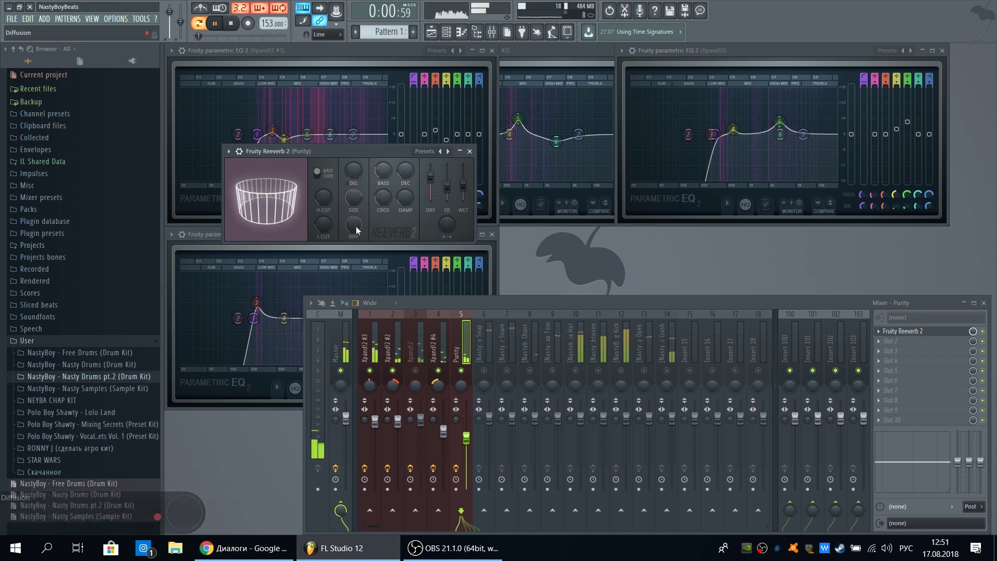
{"action": "left_click", "coordinate": [470, 151]}
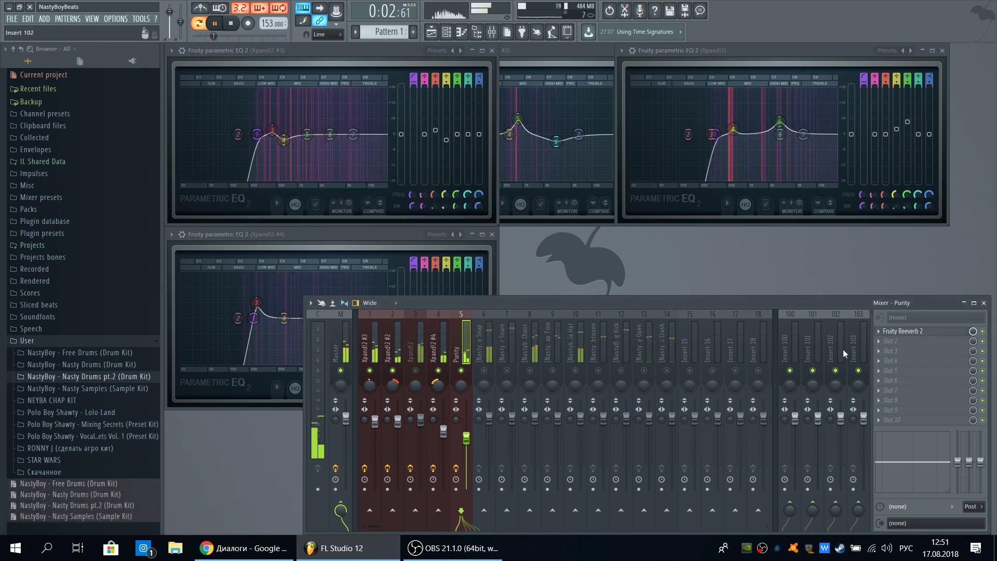
{"action": "left_click", "coordinate": [884, 341]}
{"action": "left_click", "coordinate": [737, 255]}
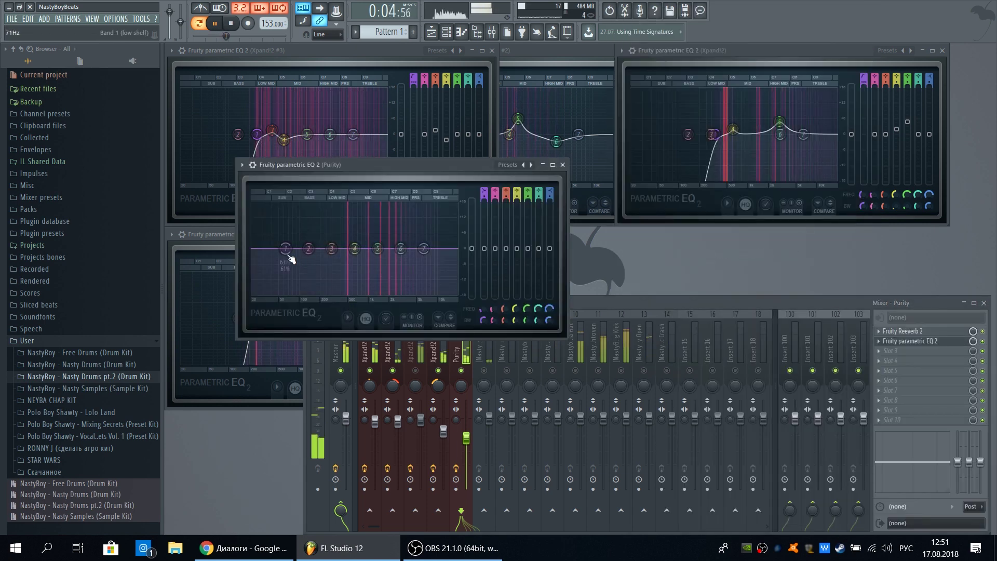
- Make band 1 of the Purity EQ a Steep 6 high-pass at about 575 Hz, and boost band 4 and band 5 (about 4.1 dB at 2060 Hz)
{"action": "right_click", "coordinate": [286, 249]}
{"action": "mouse_move", "coordinate": [302, 285]}
{"action": "left_click", "coordinate": [337, 295]}
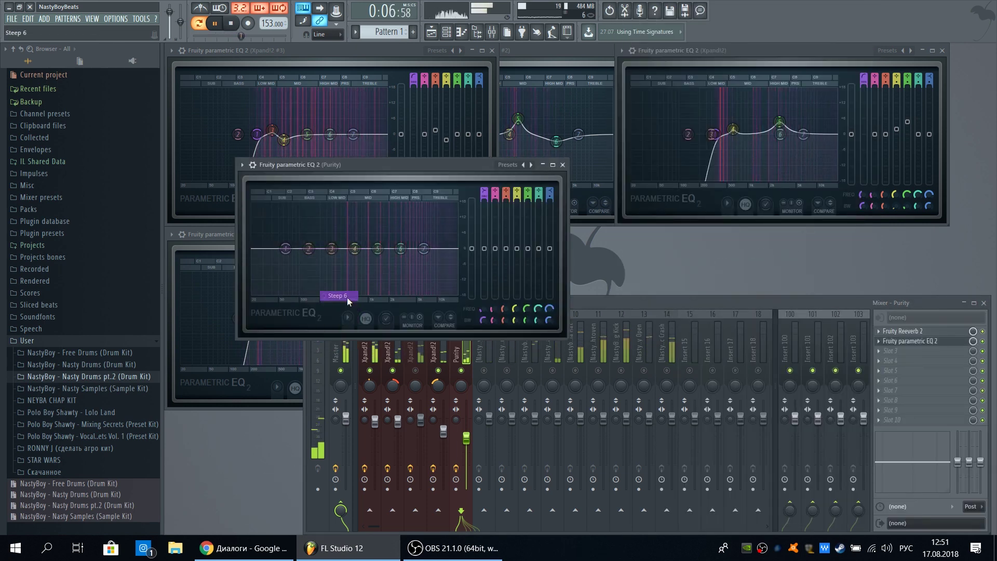
{"action": "right_click", "coordinate": [286, 248]}
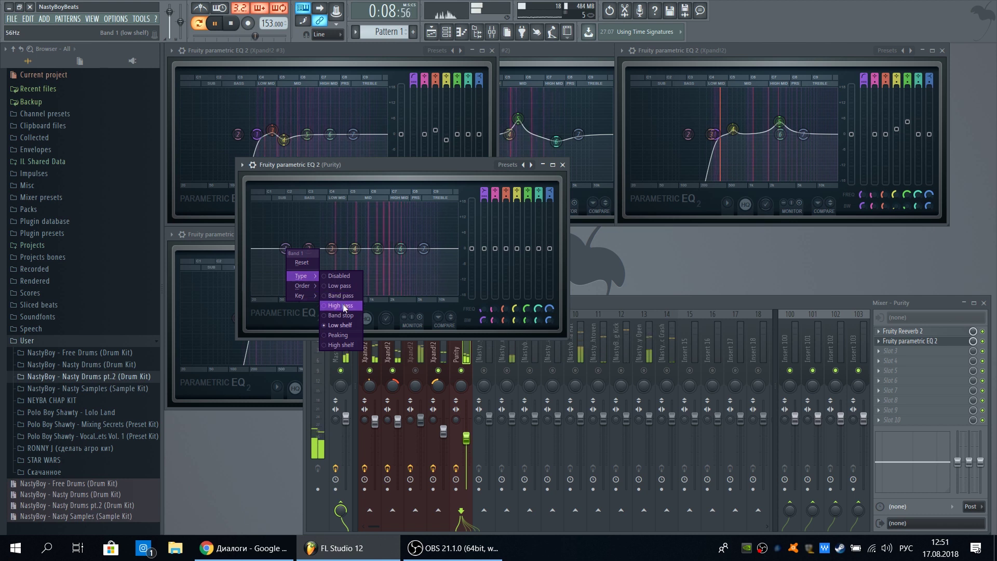
{"action": "left_click", "coordinate": [343, 305]}
{"action": "left_click_drag", "start_coordinate": [285, 249], "coordinate": [350, 248]}
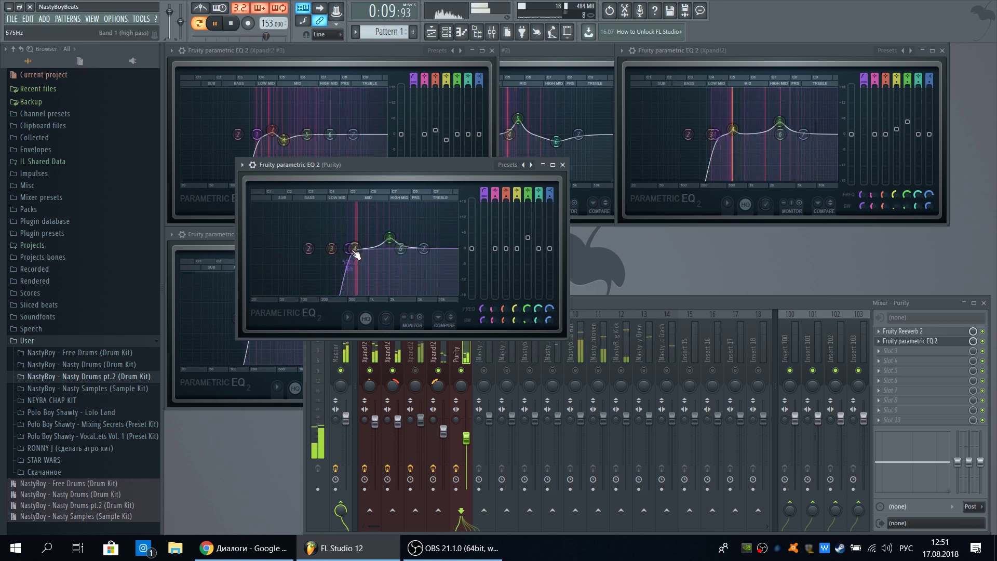
{"action": "mouse_move", "coordinate": [370, 253]}
{"action": "left_mouse_down"}
{"action": "mouse_move", "coordinate": [378, 248]}
{"action": "mouse_move", "coordinate": [367, 242]}
{"action": "left_mouse_up"}
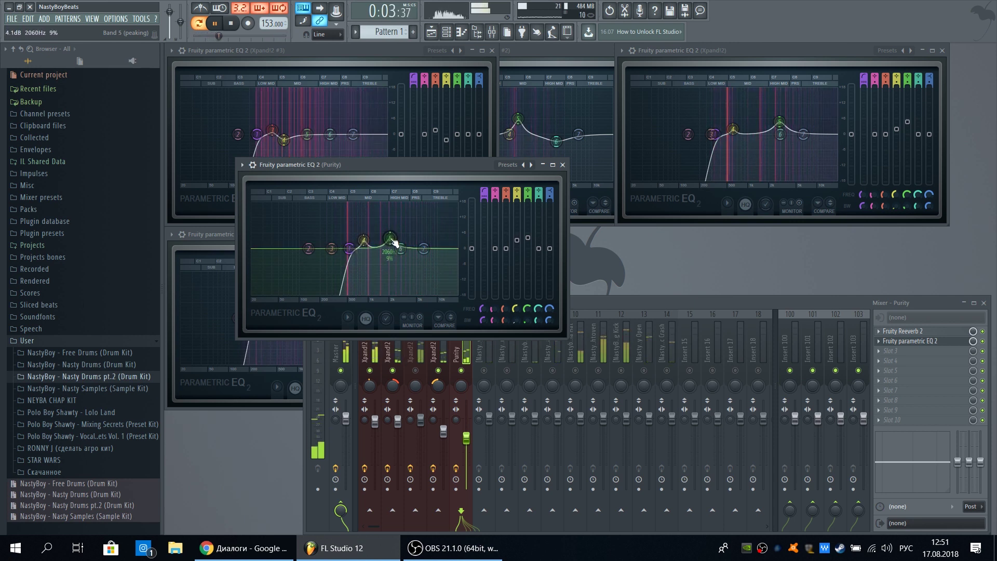
- Close all the open Fruity Parametric EQ 2 windows
{"action": "left_click", "coordinate": [563, 165]}
{"action": "left_click", "coordinate": [491, 235]}
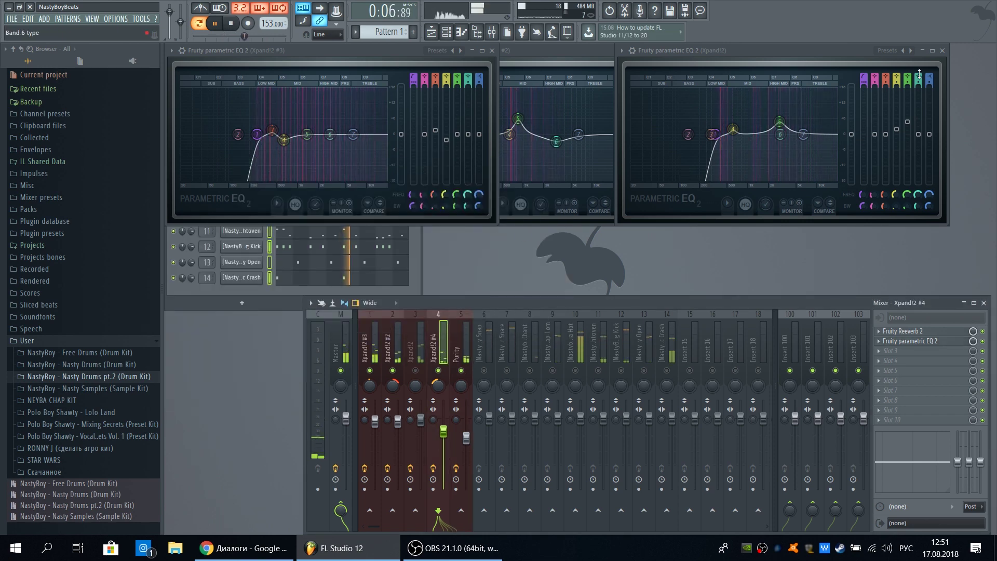
{"action": "left_click", "coordinate": [943, 50]}
{"action": "left_click", "coordinate": [717, 50]}
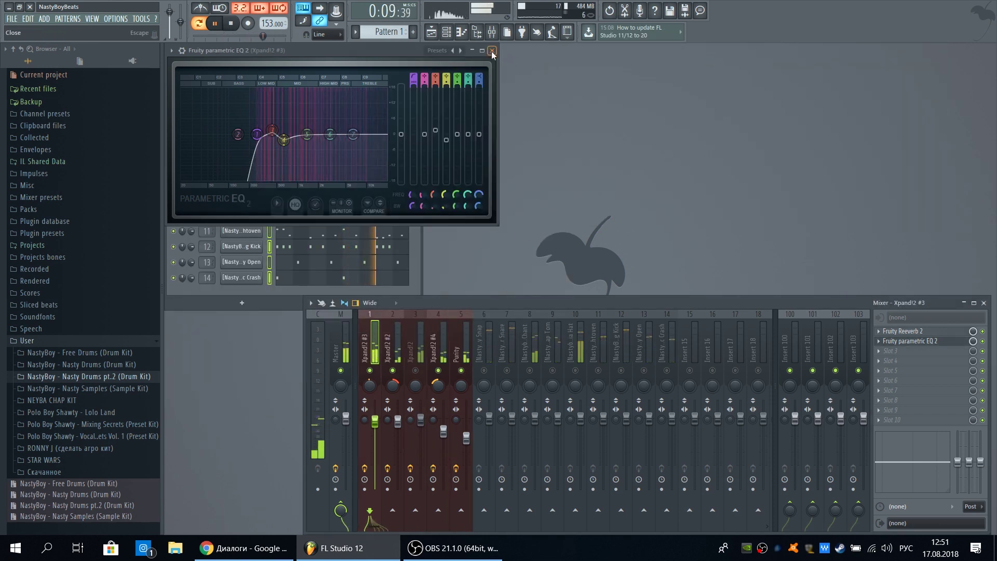
{"action": "left_click", "coordinate": [492, 50]}
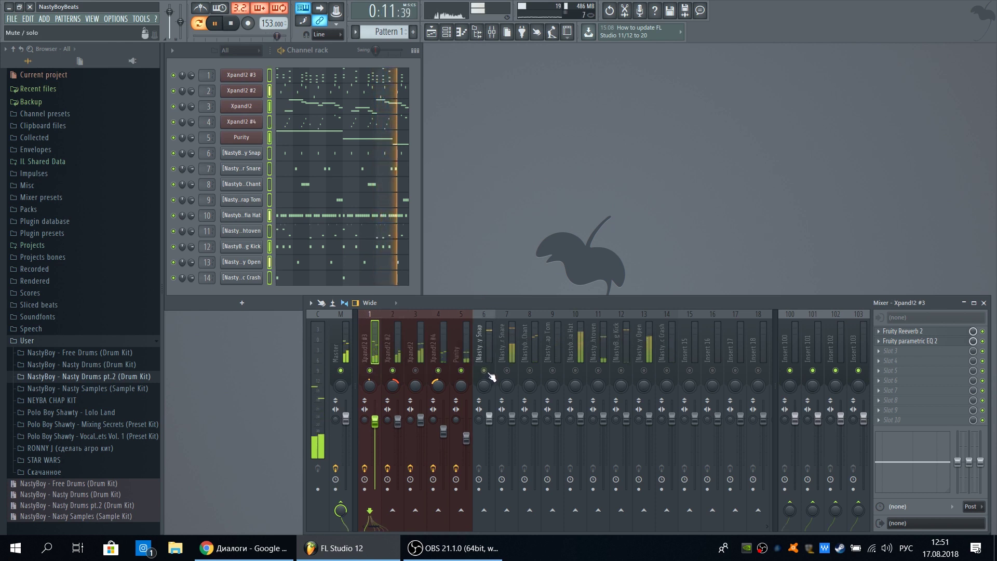
- Unmute the Zay Snap mixer track, stop playback and open the Claps - Snares presets of the Polo Boy Shawty Mixing Secrets kit
{"action": "left_click", "coordinate": [487, 354]}
{"action": "key", "text": "space"}
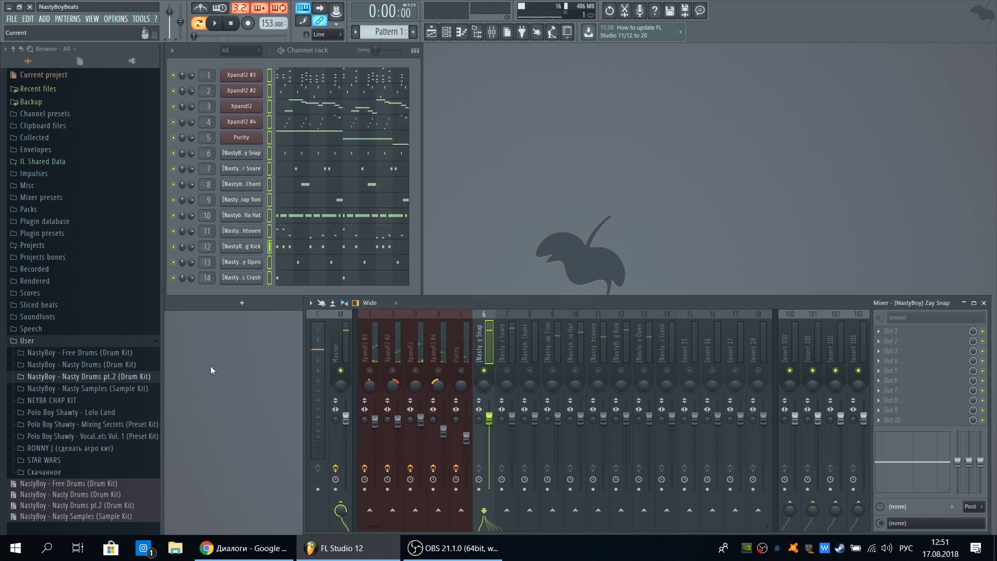
{"action": "left_click", "coordinate": [130, 425]}
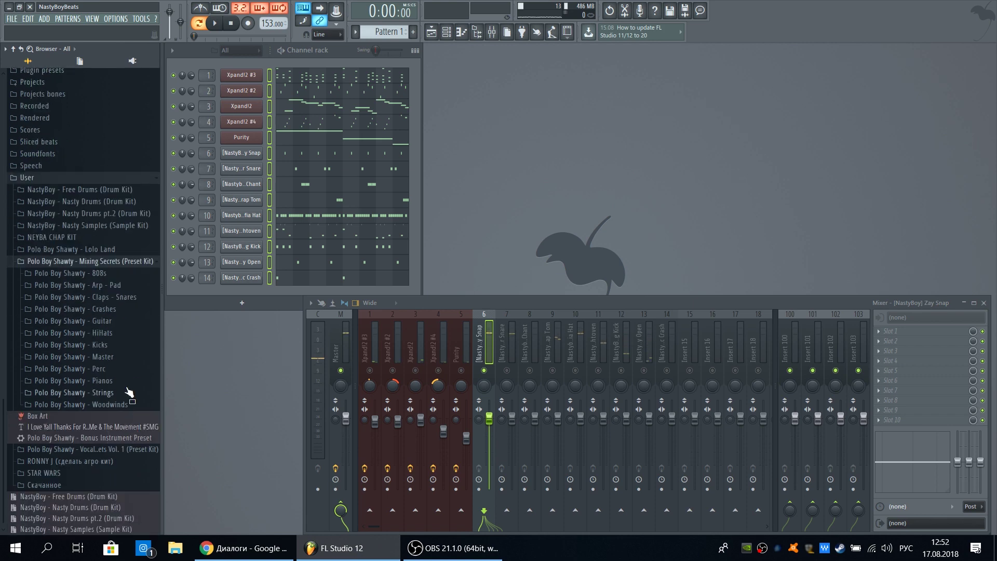
{"action": "left_click", "coordinate": [125, 299]}
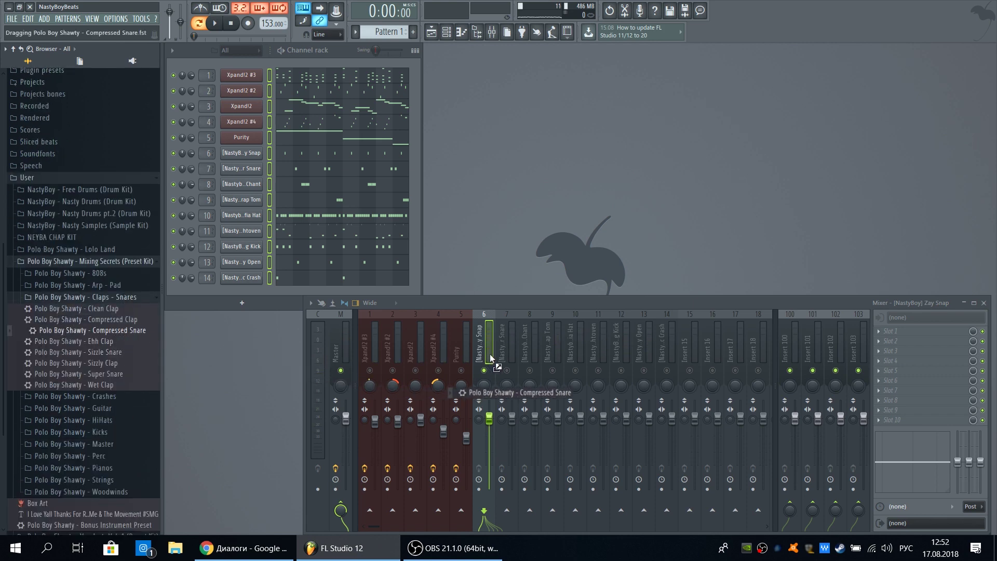
- Try the Compressed Snare preset on the Zay Snap track with its volume reset close to the default
{"action": "key", "text": "space"}
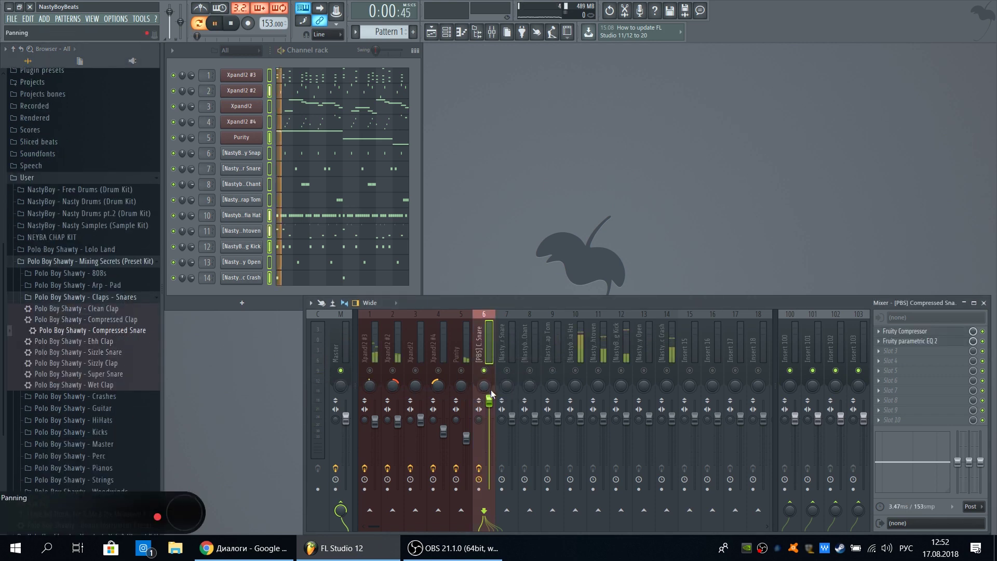
{"action": "key", "text": "space"}
{"action": "right_click", "coordinate": [490, 401]}
{"action": "left_click", "coordinate": [504, 382]}
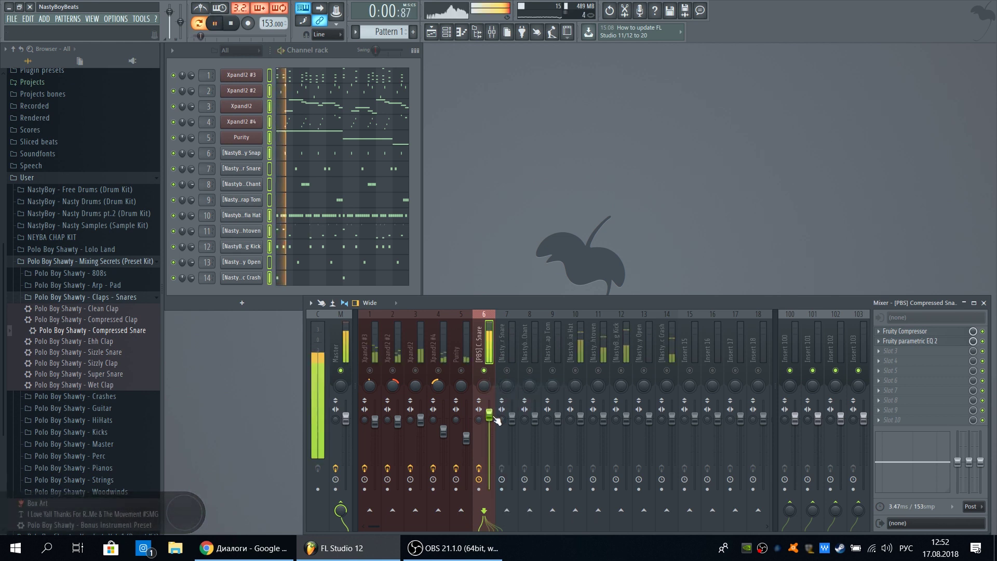
{"action": "key", "text": "space"}
- Apply the Compressed Clap preset to mixer track 6 and set its volume to 105% (1.1 dB)
{"action": "left_click_drag", "start_coordinate": [118, 322], "coordinate": [484, 349]}
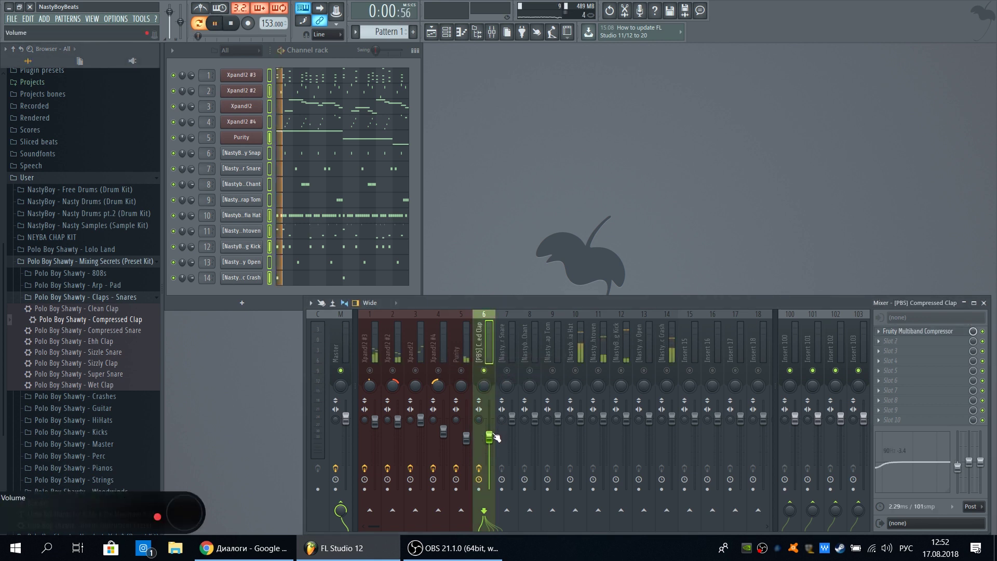
{"action": "right_click", "coordinate": [491, 434]}
{"action": "left_click", "coordinate": [512, 385]}
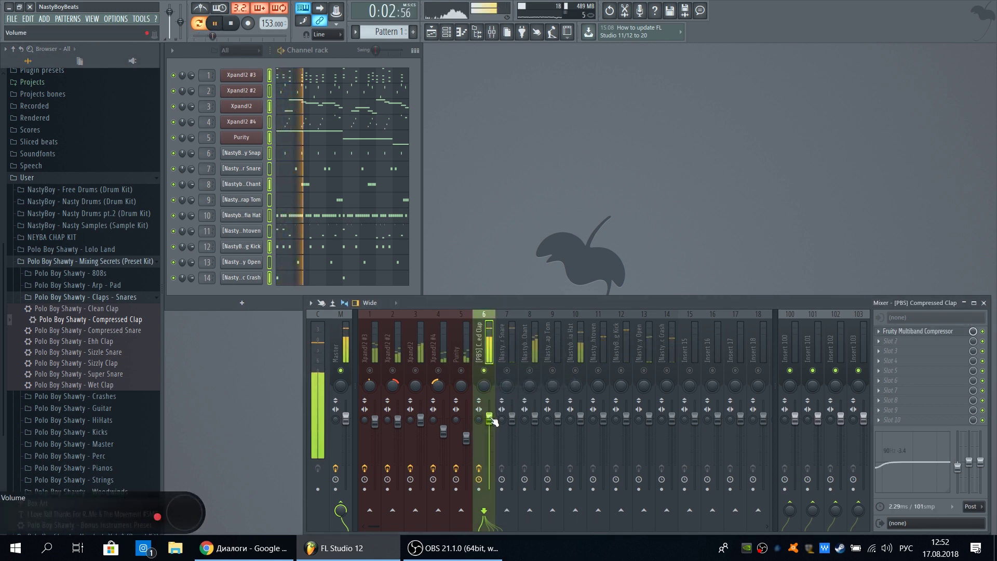
{"action": "key", "text": "space"}
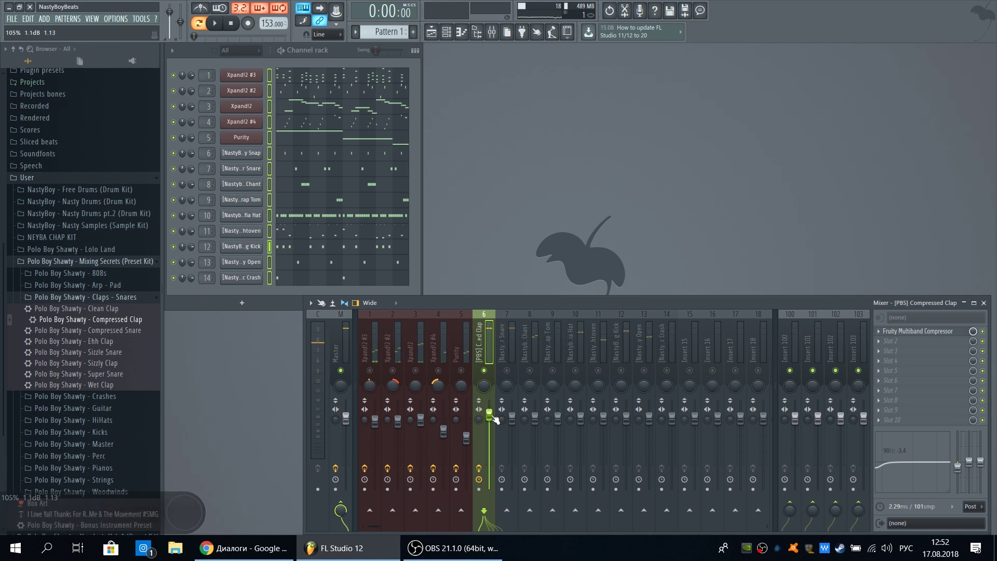
{"action": "key", "text": "space"}
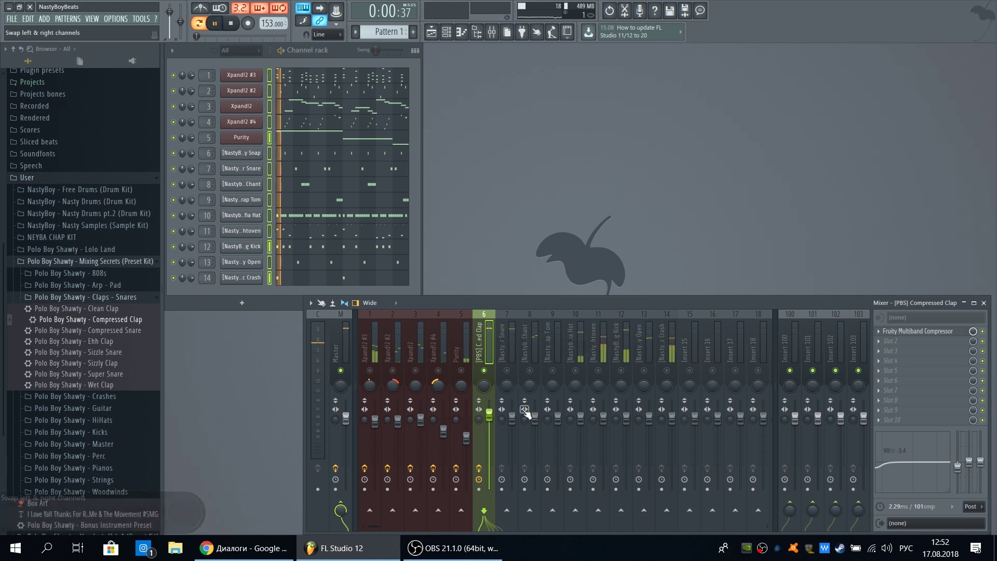
- Unmute the Deeper Snare mixer track, apply the Compressed Snare preset to it and bring its volume to just above the default
{"action": "left_click", "coordinate": [511, 375]}
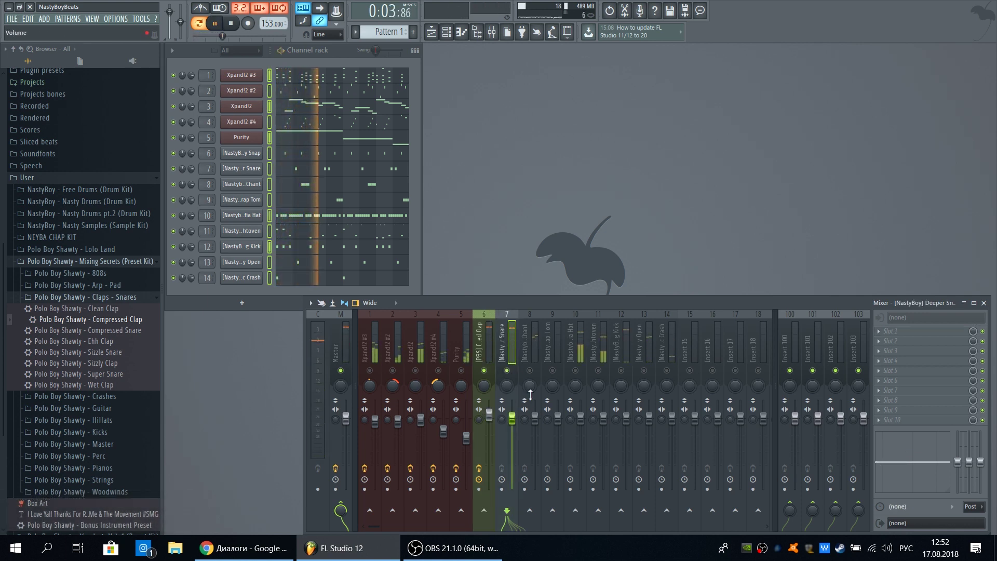
{"action": "left_click", "coordinate": [485, 363]}
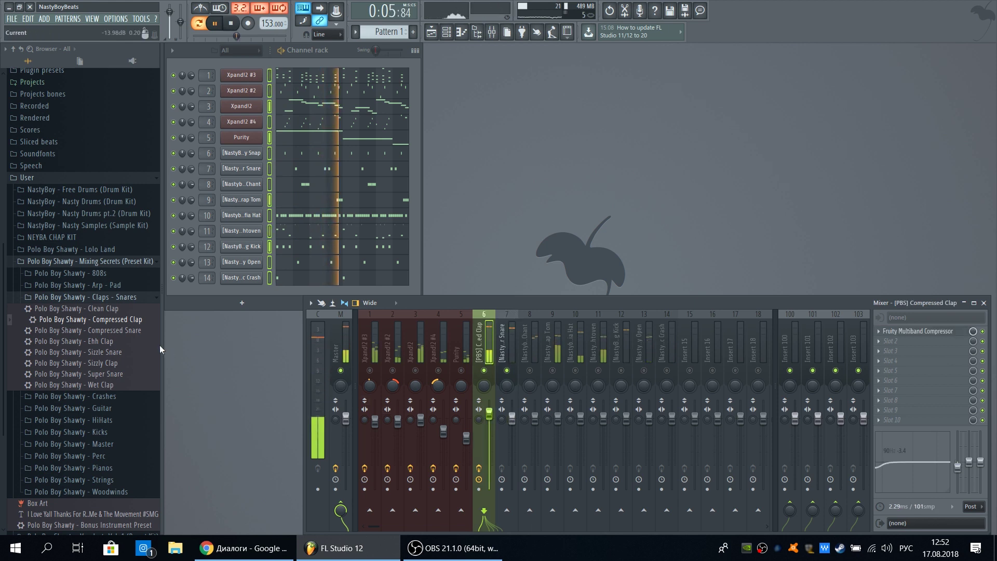
{"action": "left_click_drag", "start_coordinate": [88, 330], "coordinate": [509, 384]}
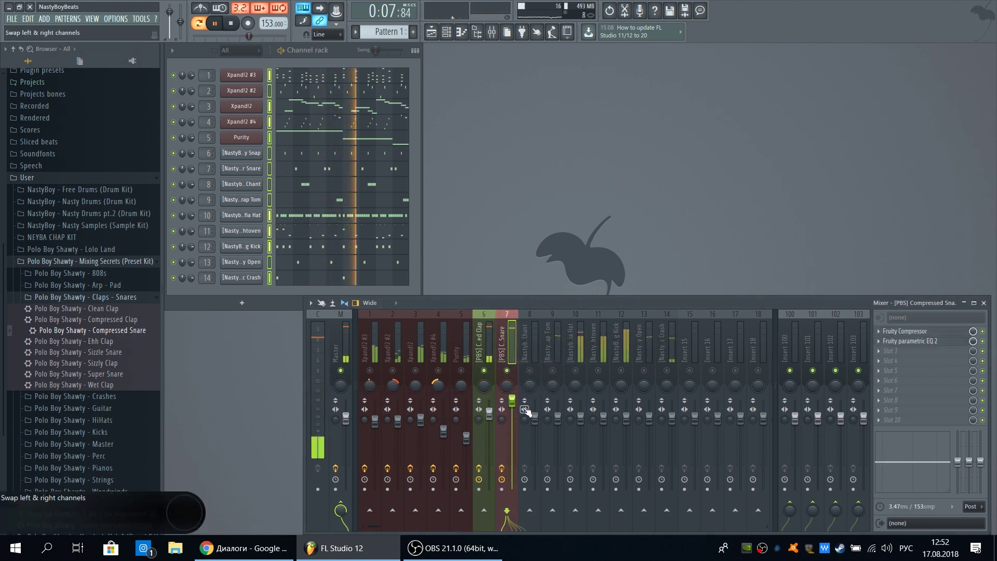
{"action": "right_click", "coordinate": [512, 401]}
{"action": "left_click", "coordinate": [536, 385]}
{"action": "key", "text": "space"}
{"action": "left_click_drag", "start_coordinate": [511, 419], "coordinate": [511, 417]}
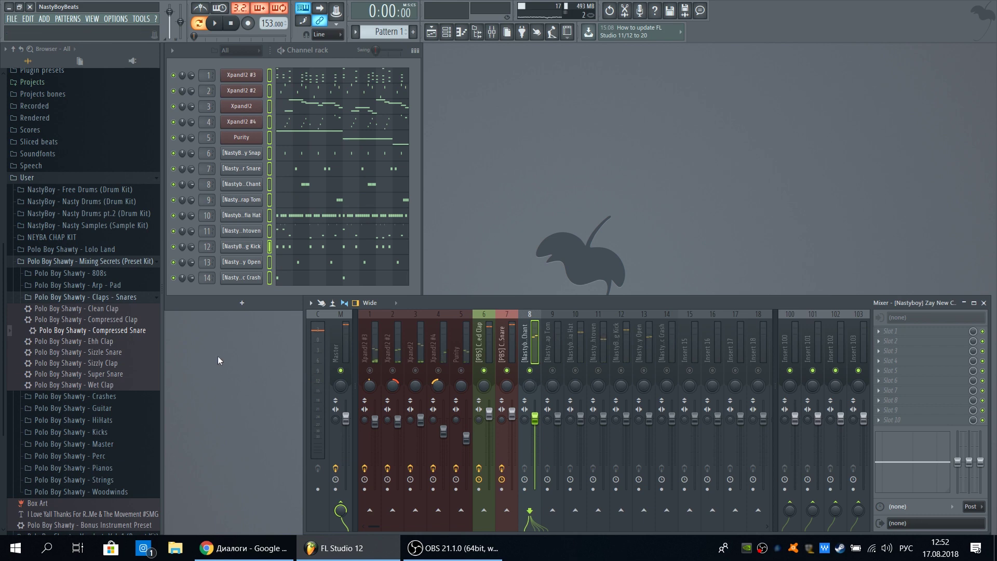
- Load Fruity Multiband Compressor in slot 1 and Fruity Parametric EQ 2 in slot 2 of the Zay New Chant track
{"action": "left_click", "coordinate": [886, 332]}
{"action": "left_click", "coordinate": [771, 170]}
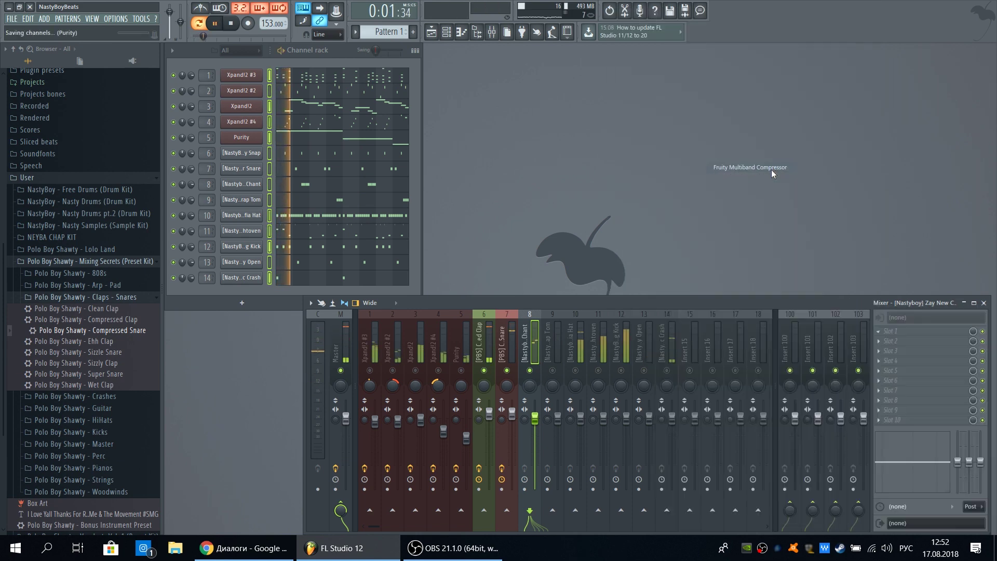
{"action": "left_click", "coordinate": [609, 124]}
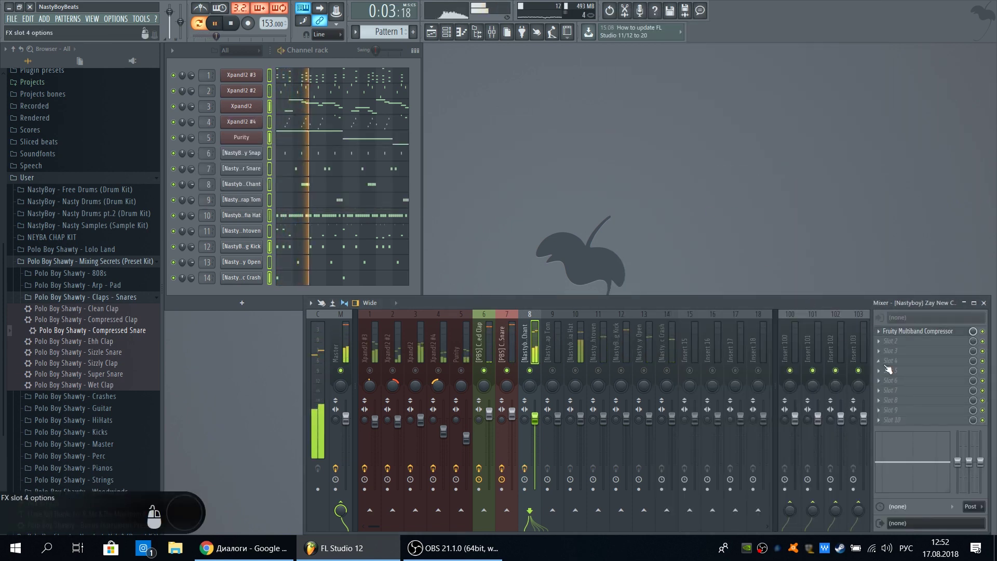
{"action": "key", "text": "space"}
{"action": "left_click", "coordinate": [882, 347]}
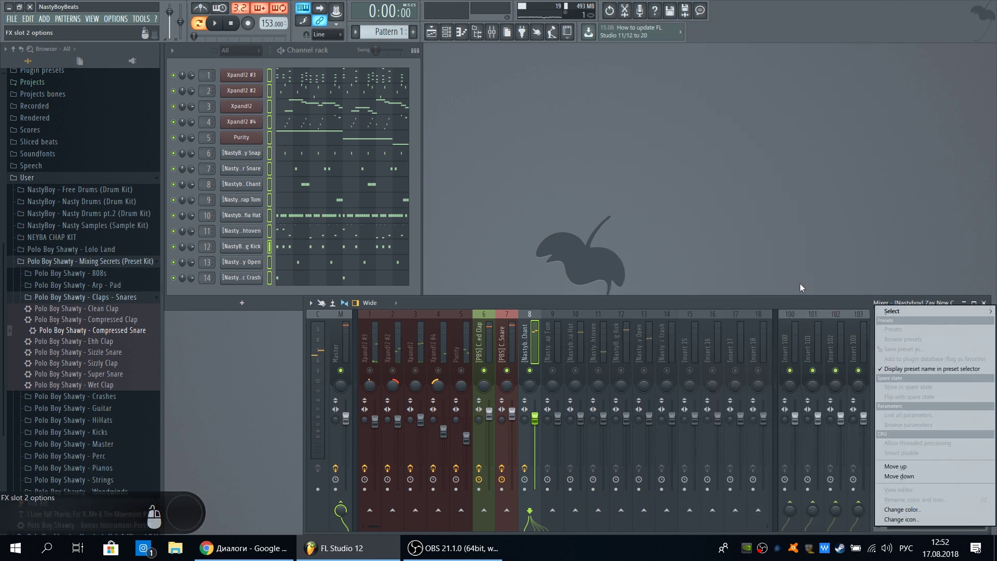
{"action": "mouse_move", "coordinate": [897, 311]}
{"action": "left_click", "coordinate": [748, 255]}
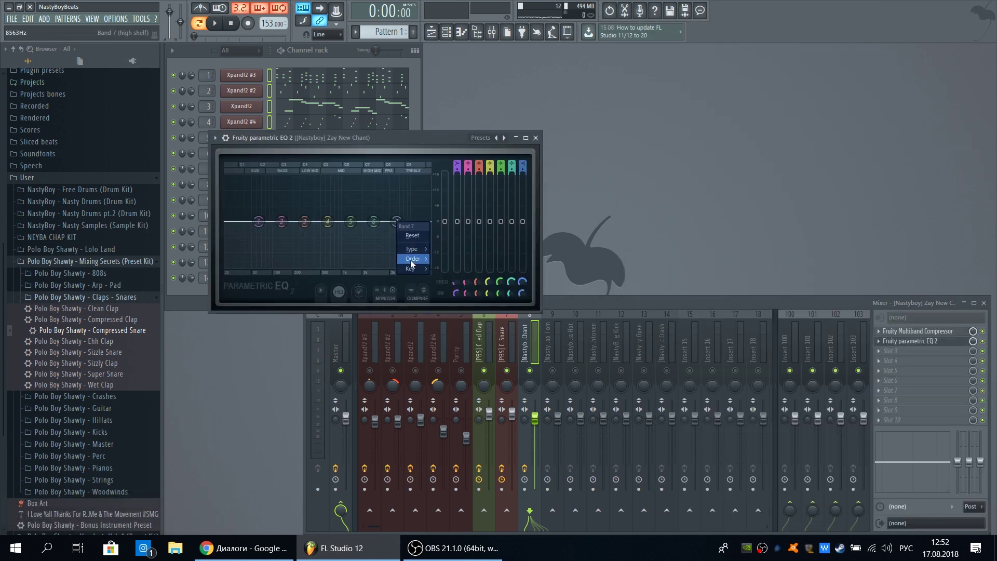
- Make band 7 of the Zay New Chant EQ a steep low-pass and band 1 a high-pass
{"action": "mouse_move", "coordinate": [411, 259]}
{"action": "left_click", "coordinate": [450, 268]}
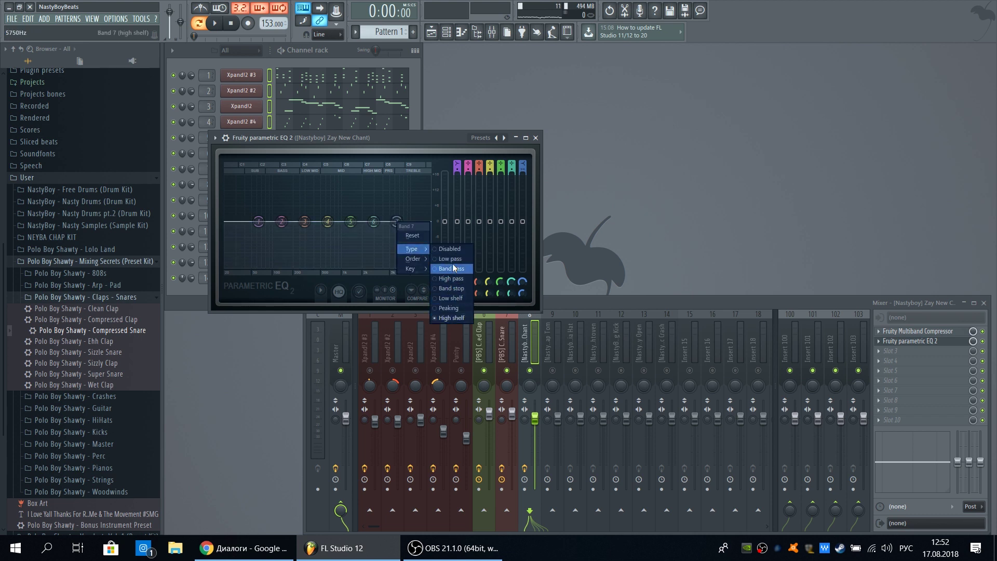
{"action": "left_click", "coordinate": [453, 260]}
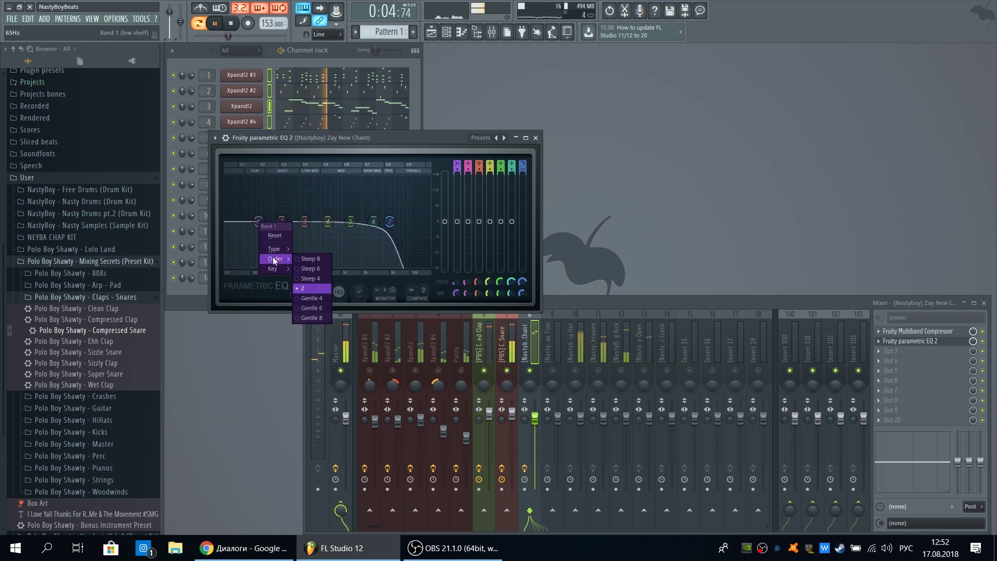
{"action": "mouse_move", "coordinate": [273, 249]}
{"action": "left_click", "coordinate": [313, 278]}
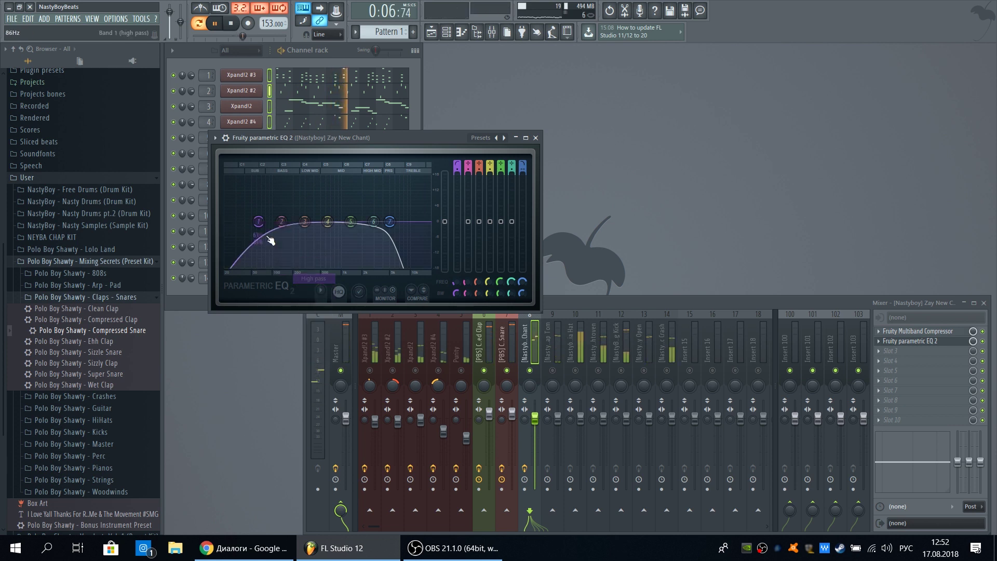
- Steepen the Zay New Chant EQ's band 1 high-pass, raise its cutoff to between bands 2 and 3, and lower the track's volume slightly
{"action": "left_click", "coordinate": [307, 269]}
{"action": "left_click_drag", "start_coordinate": [258, 222], "coordinate": [298, 224]}
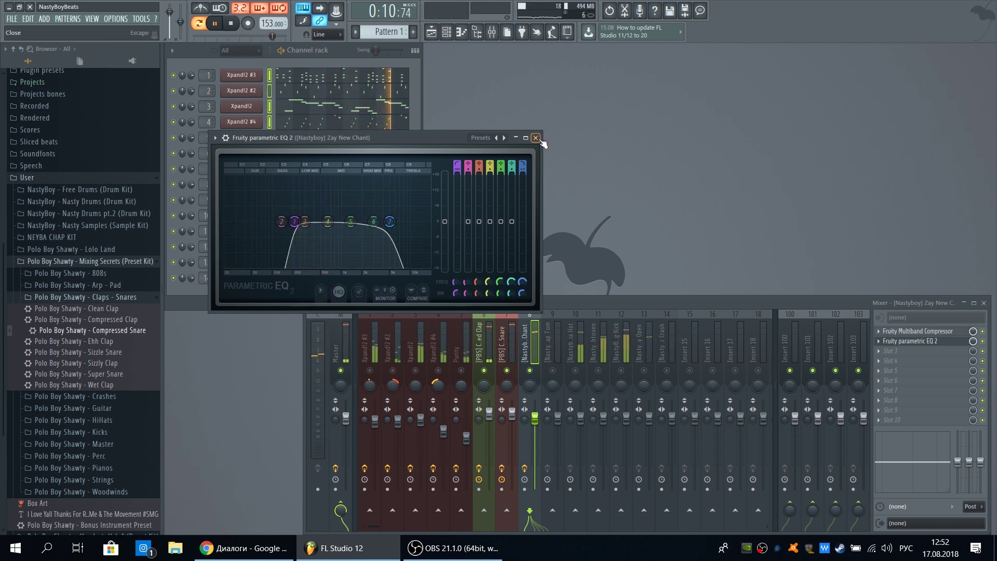
{"action": "left_click", "coordinate": [536, 138]}
{"action": "left_click_drag", "start_coordinate": [535, 418], "coordinate": [535, 421]}
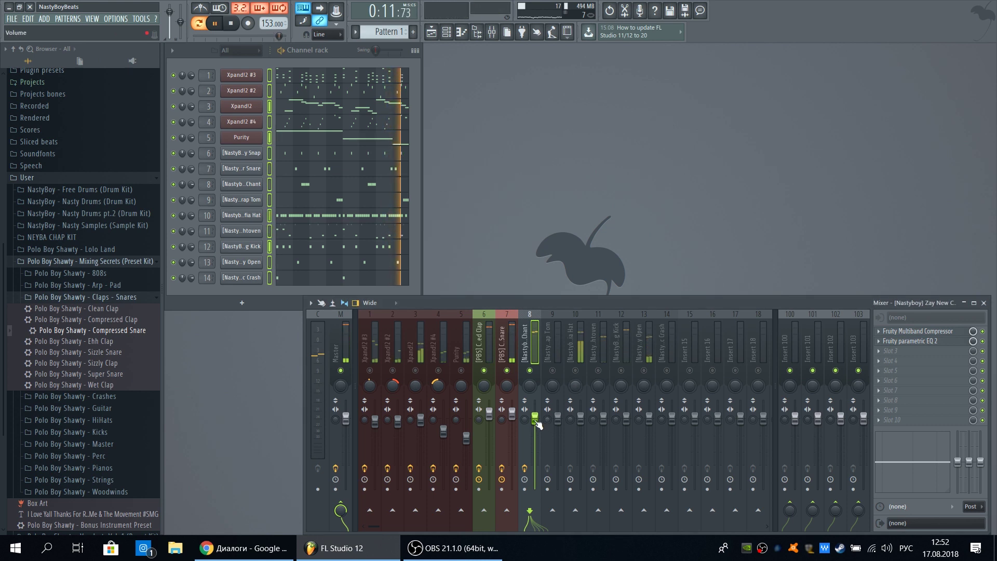
- Apply the Polo Toms preset from the Perc presets to the Classic Trap Tom mixer track
{"action": "left_click", "coordinate": [558, 361]}
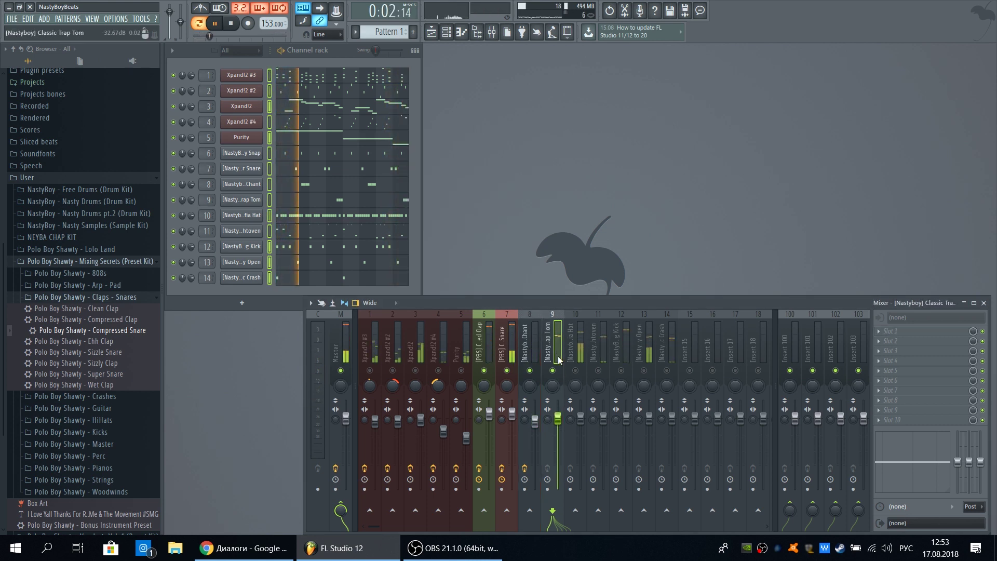
{"action": "left_click", "coordinate": [104, 297]}
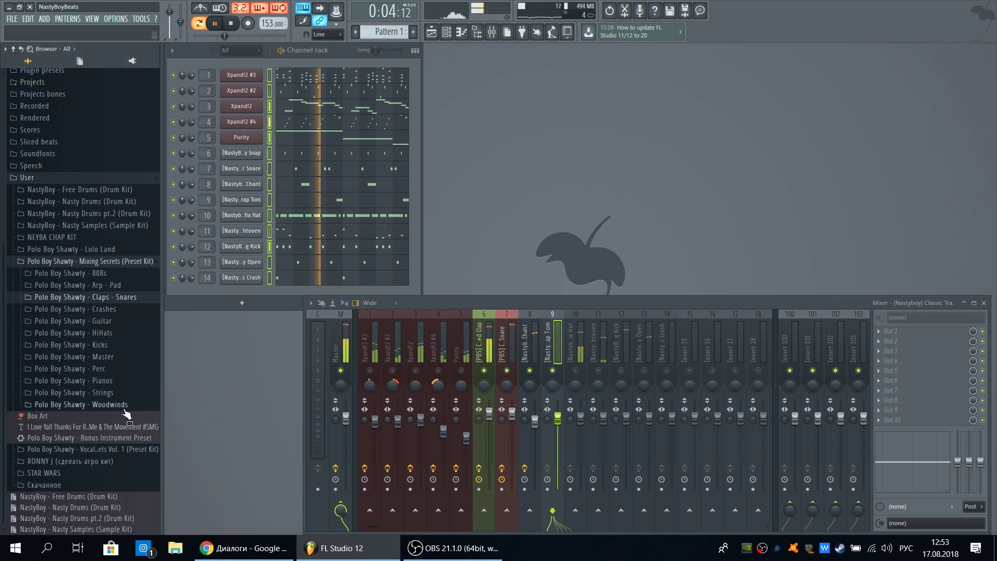
{"action": "left_click", "coordinate": [112, 369]}
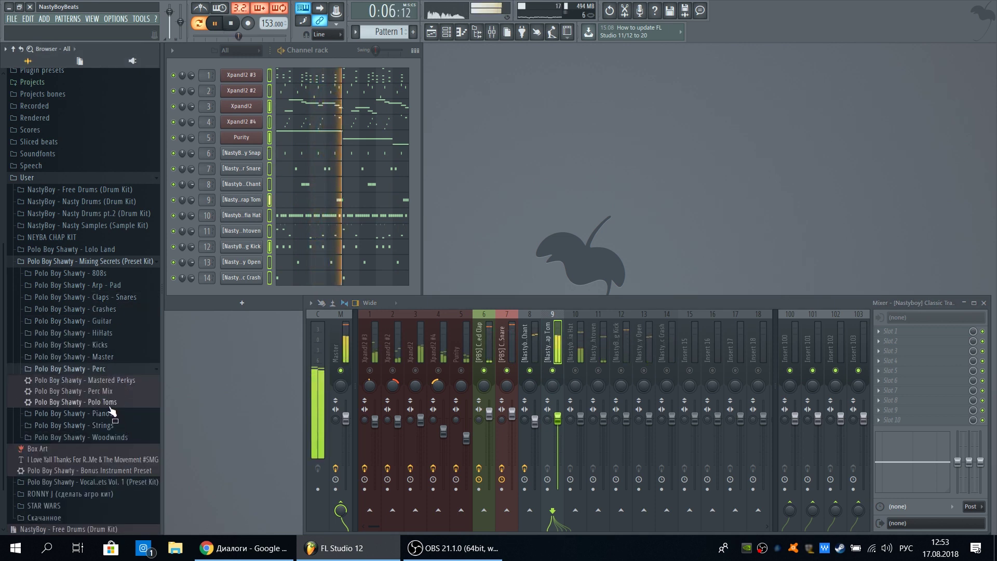
{"action": "left_click_drag", "start_coordinate": [112, 410], "coordinate": [558, 417]}
{"action": "right_click", "coordinate": [559, 414]}
{"action": "left_click", "coordinate": [571, 383]}
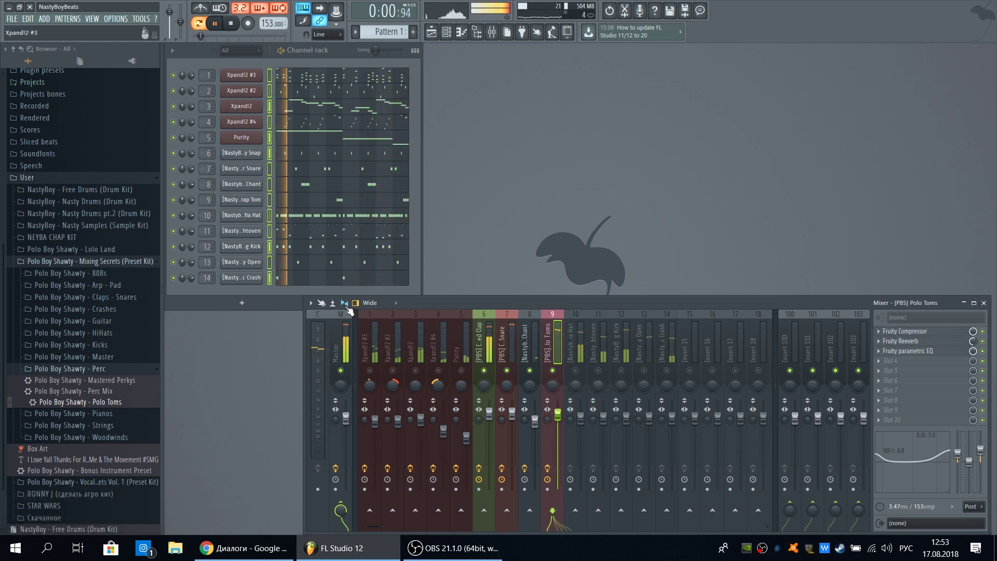
- Pan the first note of each three-note Classic Trap Tom roll right and the third left, and set the track's volume to 99% (-0.3 dB)
{"action": "right_click", "coordinate": [249, 201]}
{"action": "left_click", "coordinate": [275, 201]}
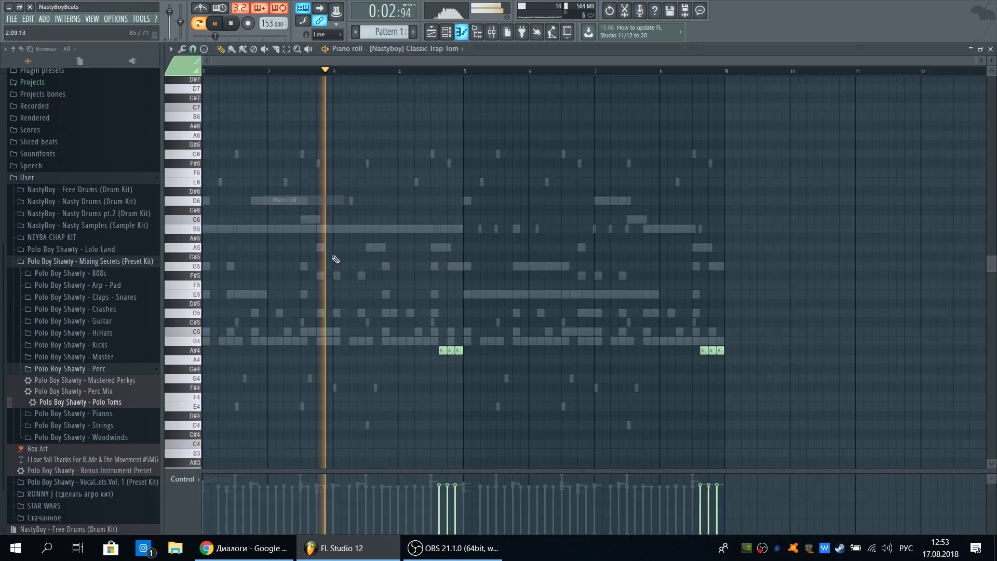
{"action": "key", "text": "space"}
{"action": "left_click", "coordinate": [183, 479]}
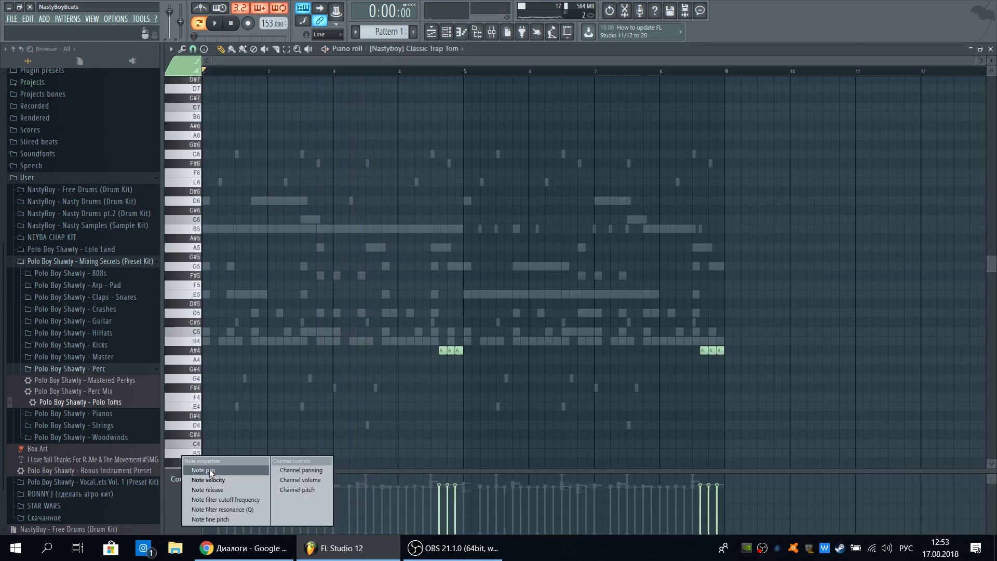
{"action": "left_click", "coordinate": [214, 470]}
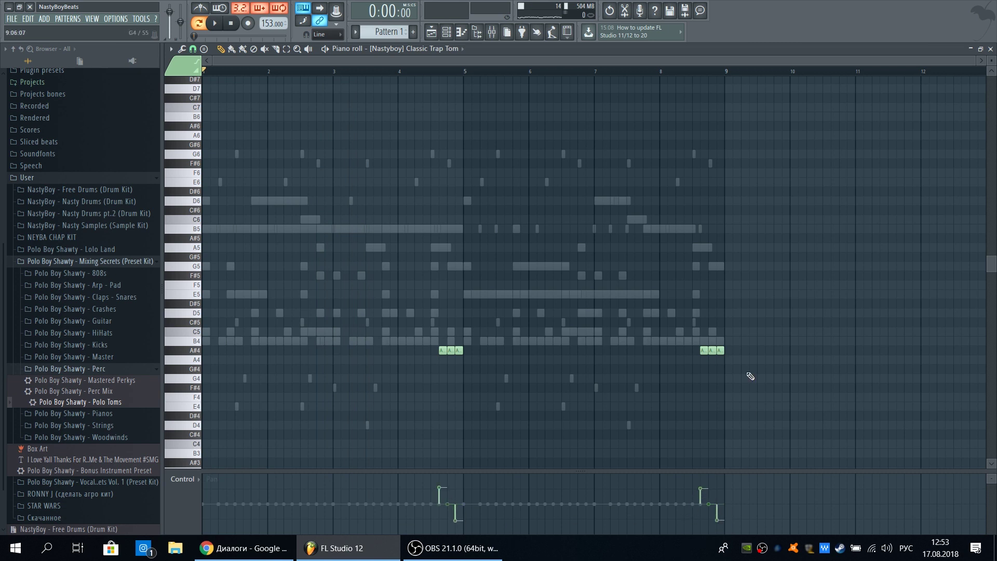
{"action": "key", "text": "space"}
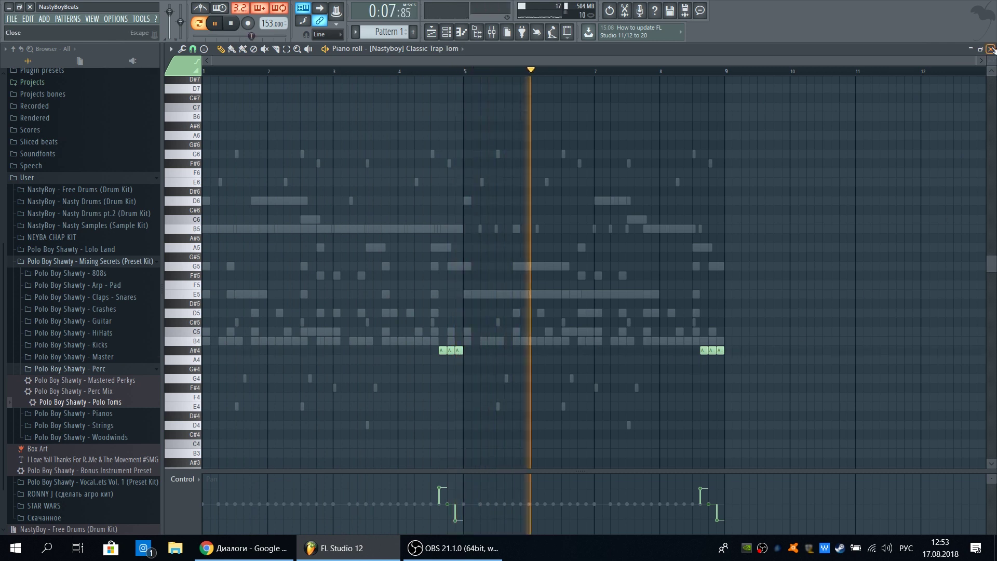
{"action": "left_click", "coordinate": [991, 49]}
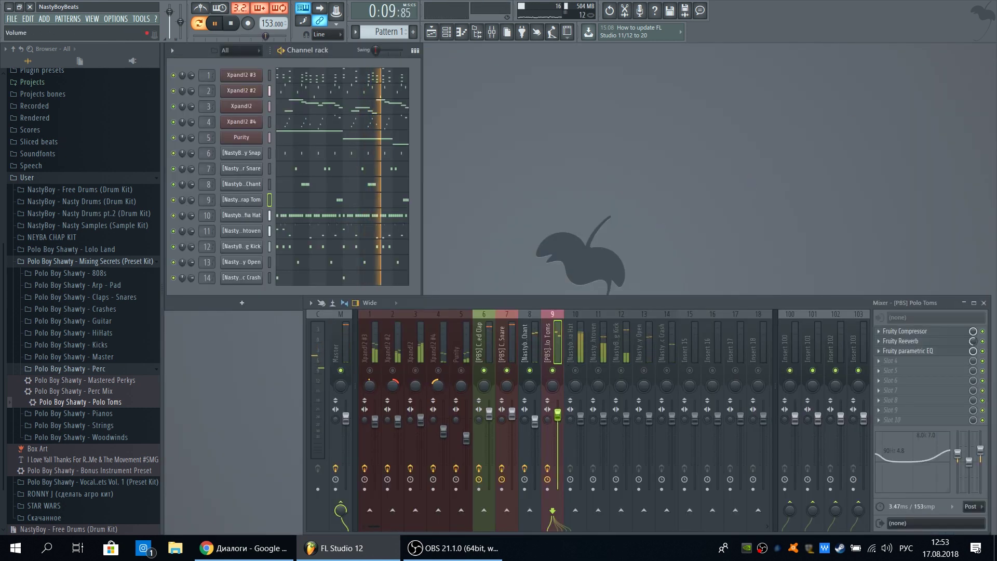
{"action": "left_click_drag", "start_coordinate": [557, 414], "coordinate": [558, 419]}
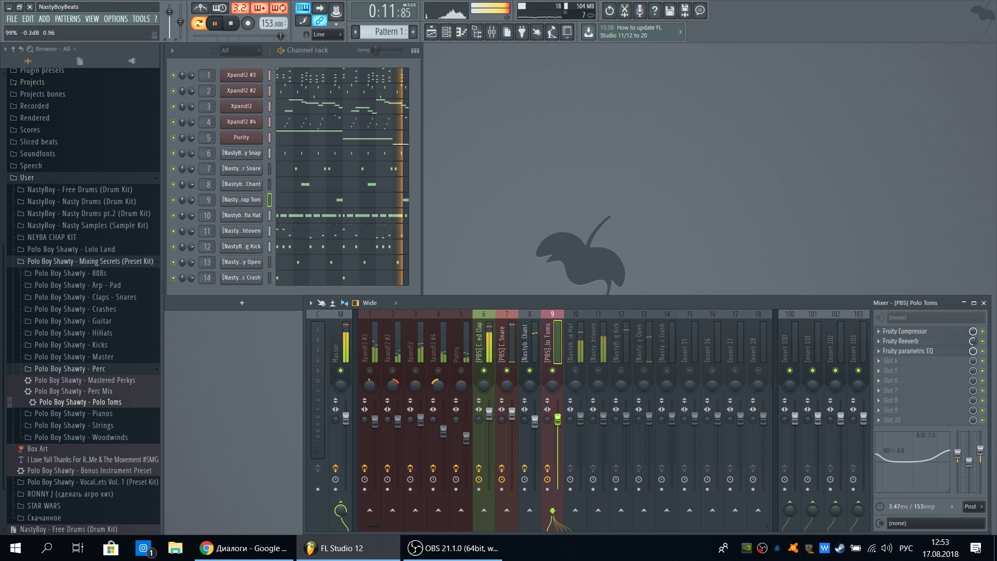
- Unmute the Real 808 Mafia Hat track and load Fruity Multiband Compressor in slot 1 and Fruity Parametric EQ 2 in slot 2
{"action": "left_click", "coordinate": [576, 351]}
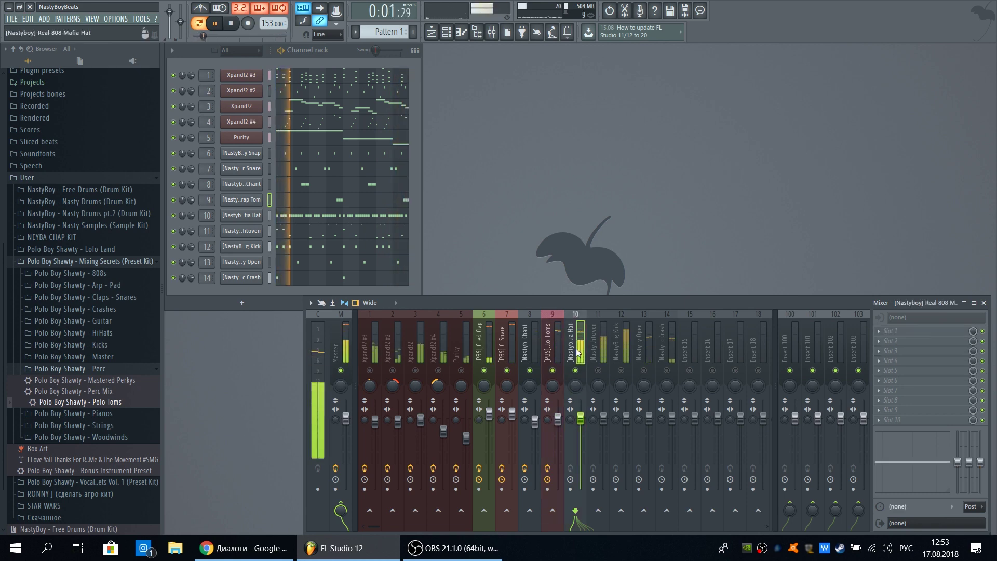
{"action": "left_click", "coordinate": [883, 331]}
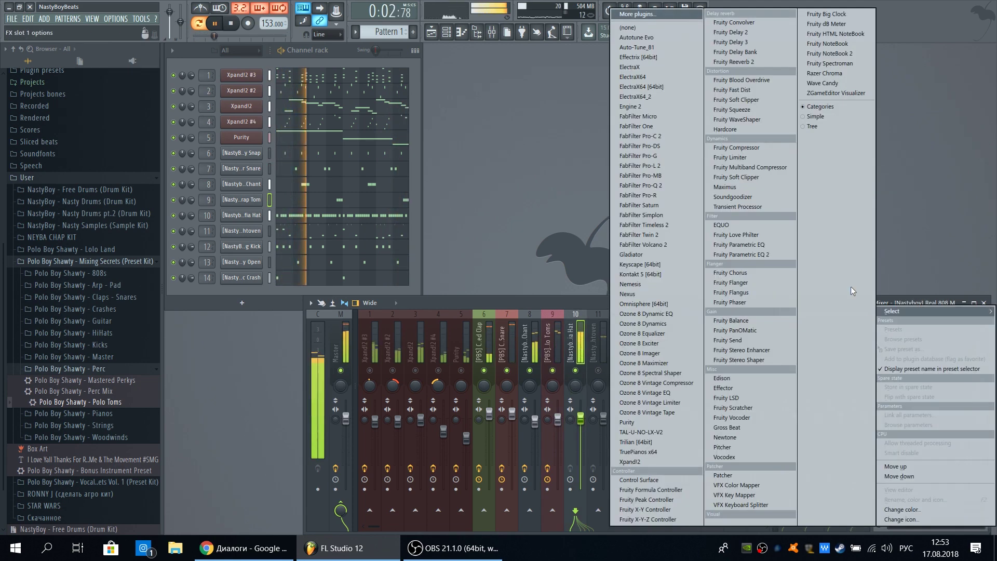
{"action": "left_click", "coordinate": [779, 167]}
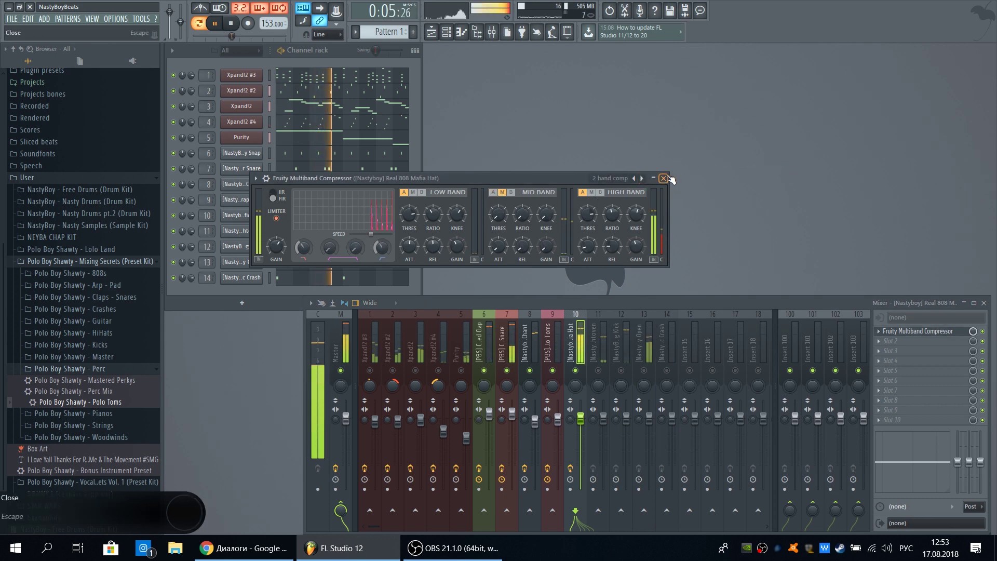
{"action": "left_click", "coordinate": [664, 178]}
{"action": "left_click", "coordinate": [889, 341]}
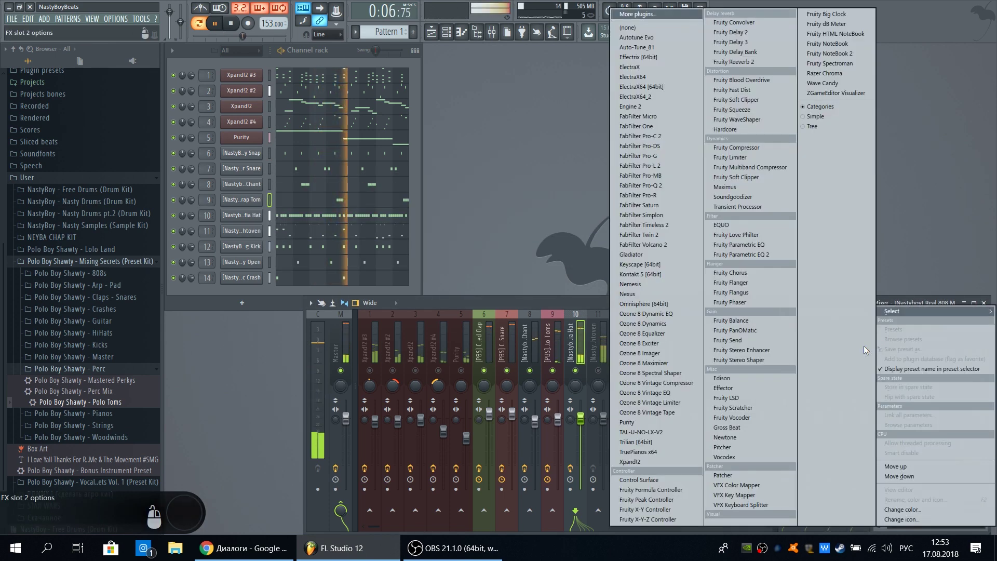
{"action": "left_click", "coordinate": [781, 257]}
- Pull band 1 of the hat's EQ fully down and move it up to just below band 6 to cut the lows
{"action": "right_click", "coordinate": [312, 275]}
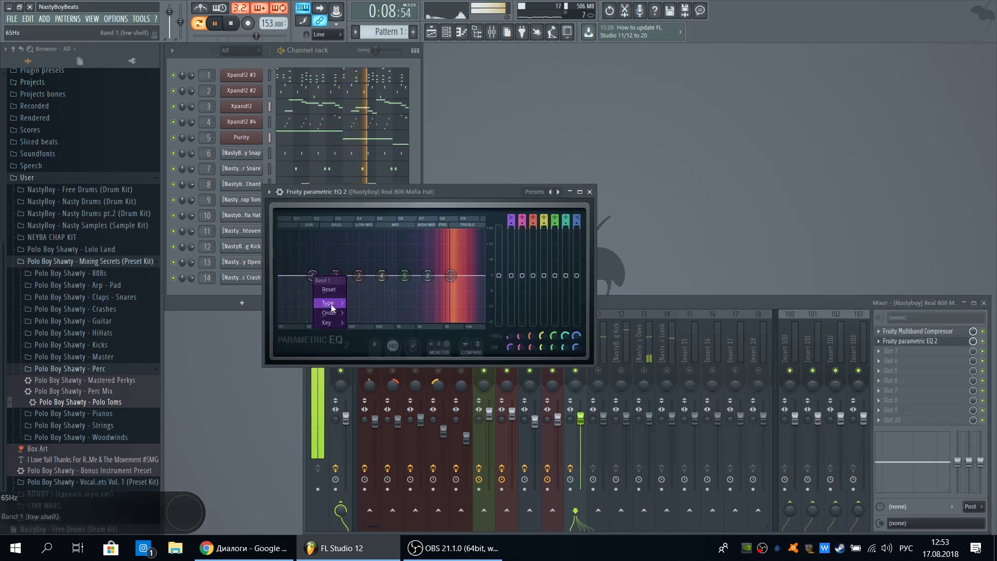
{"action": "left_click", "coordinate": [312, 278]}
{"action": "left_click_drag", "start_coordinate": [312, 275], "coordinate": [419, 319]}
- Make band 7 of the hat's EQ a Steep 8 low-pass at about 11493 Hz and lower the hat track's volume slightly
{"action": "right_click", "coordinate": [451, 275]}
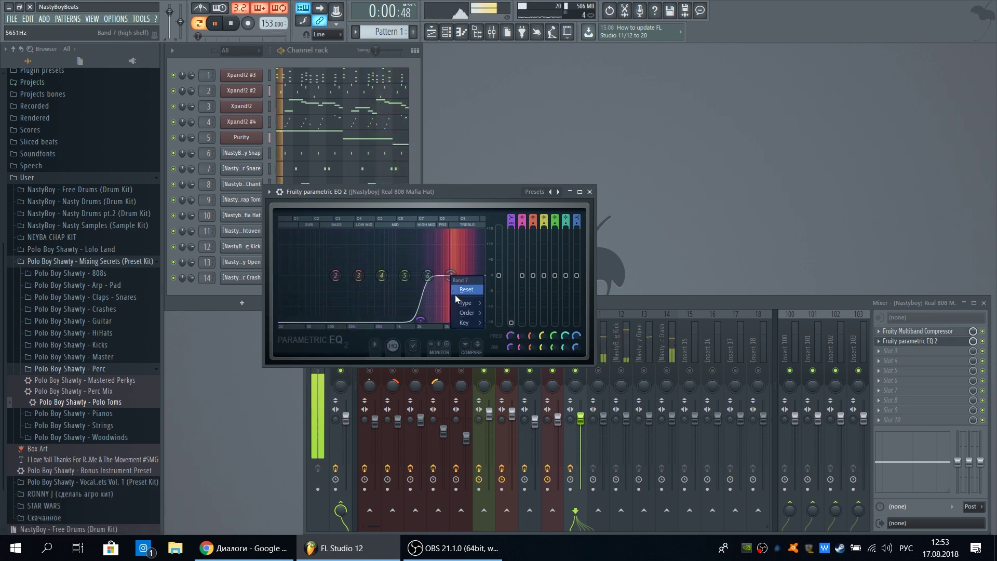
{"action": "mouse_move", "coordinate": [473, 306]}
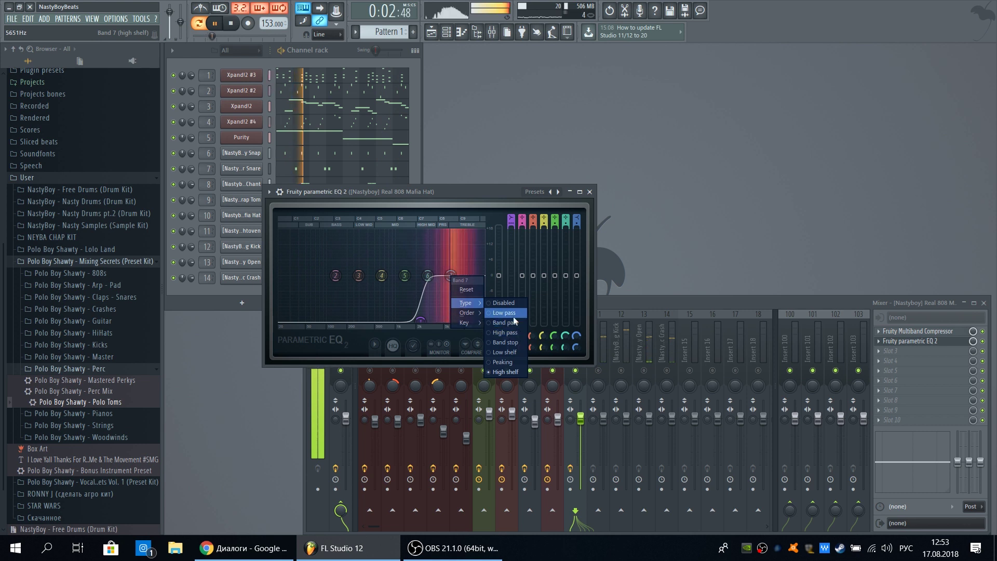
{"action": "left_click", "coordinate": [514, 314]}
{"action": "right_click", "coordinate": [451, 276]}
{"action": "left_click", "coordinate": [494, 312]}
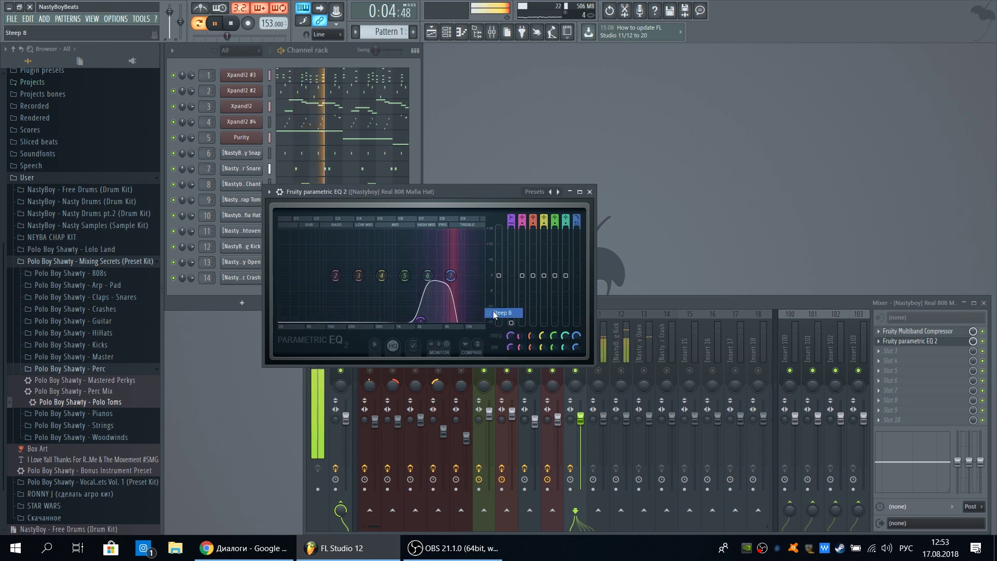
{"action": "mouse_move", "coordinate": [453, 276]}
{"action": "left_mouse_down"}
{"action": "mouse_move", "coordinate": [482, 275]}
{"action": "mouse_move", "coordinate": [468, 275]}
{"action": "left_mouse_up"}
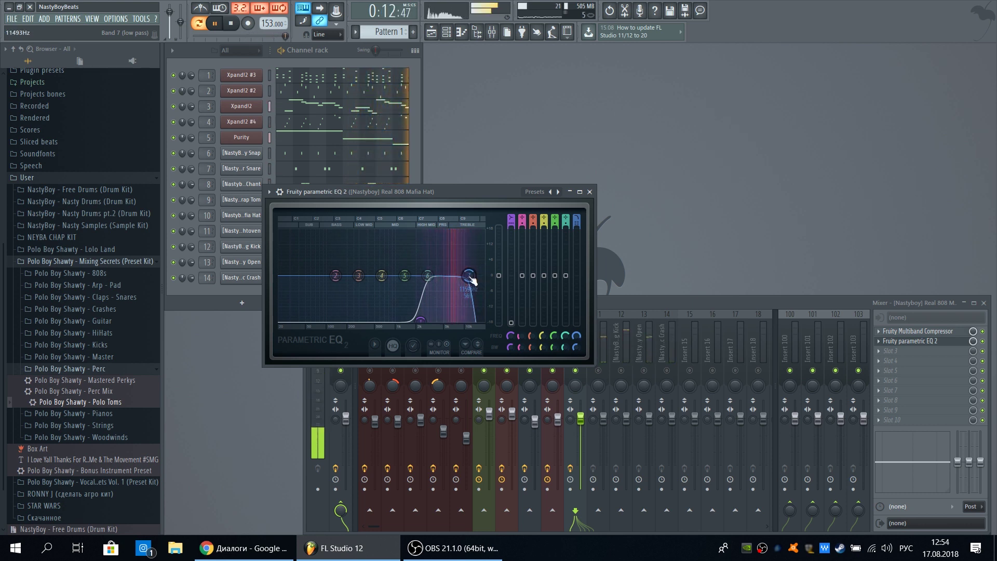
{"action": "left_click", "coordinate": [589, 192]}
{"action": "left_click_drag", "start_coordinate": [581, 418], "coordinate": [583, 426]}
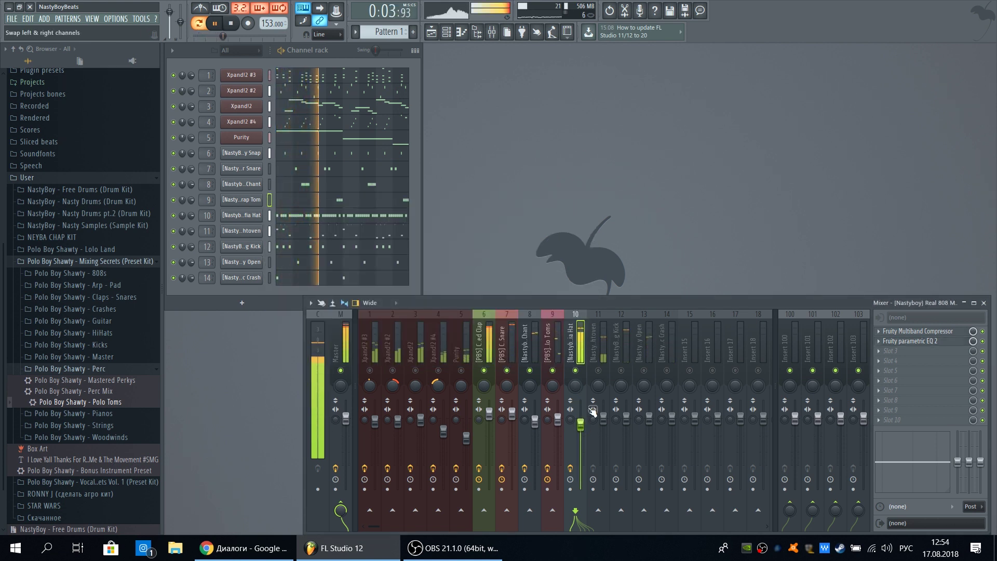
- Load the [NastyBoy] Plugg 808 mixer preset onto the Slightoven track
{"action": "left_click", "coordinate": [602, 347]}
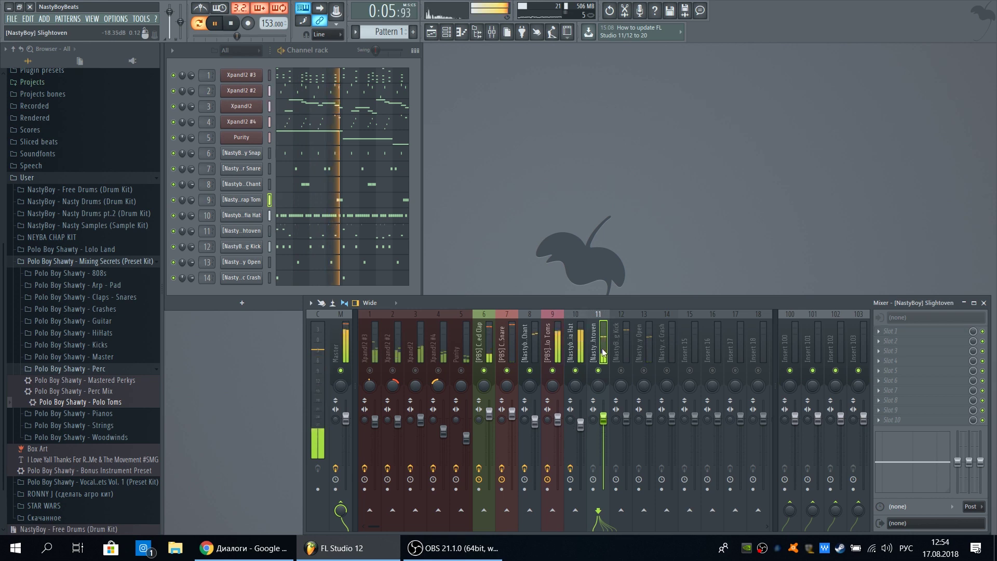
{"action": "key", "text": "space"}
{"action": "right_click", "coordinate": [604, 351]}
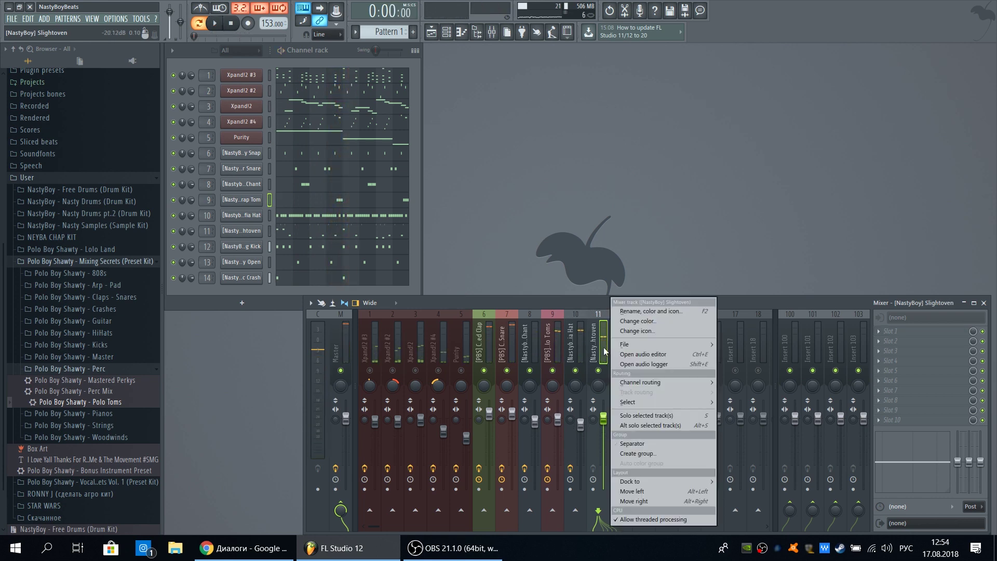
{"action": "mouse_move", "coordinate": [676, 345]}
{"action": "left_click", "coordinate": [755, 344]}
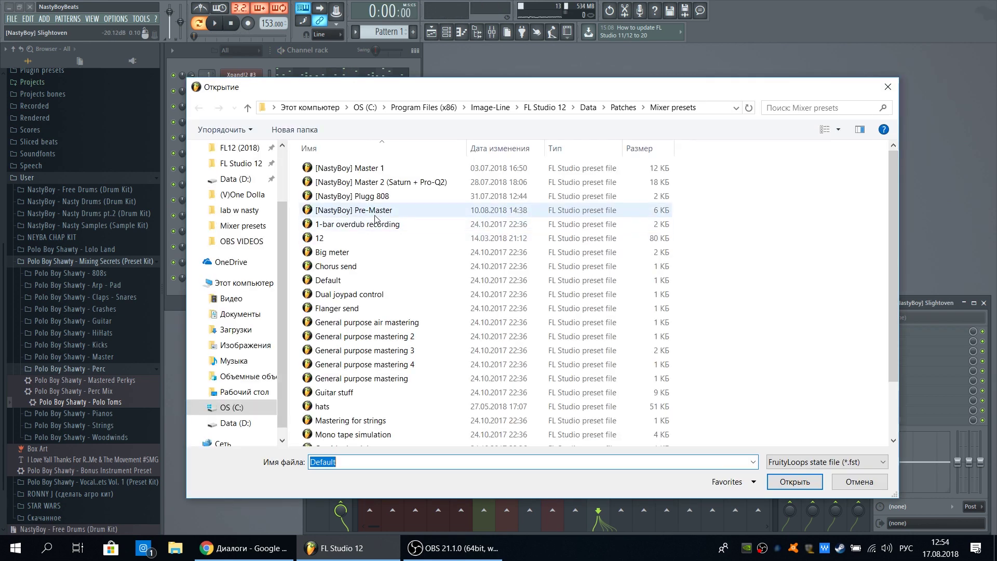
{"action": "left_click", "coordinate": [363, 196]}
{"action": "left_click", "coordinate": [793, 482]}
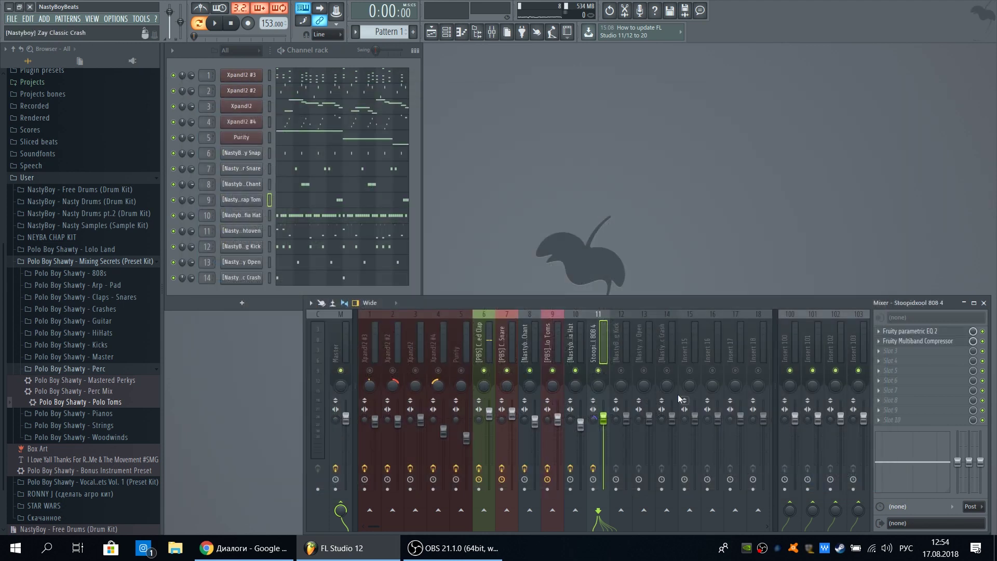
- Review the 808 track's Parametric EQ 2 curve during playback and set the track's stereo separation to 50% merged
{"action": "left_click", "coordinate": [913, 333]}
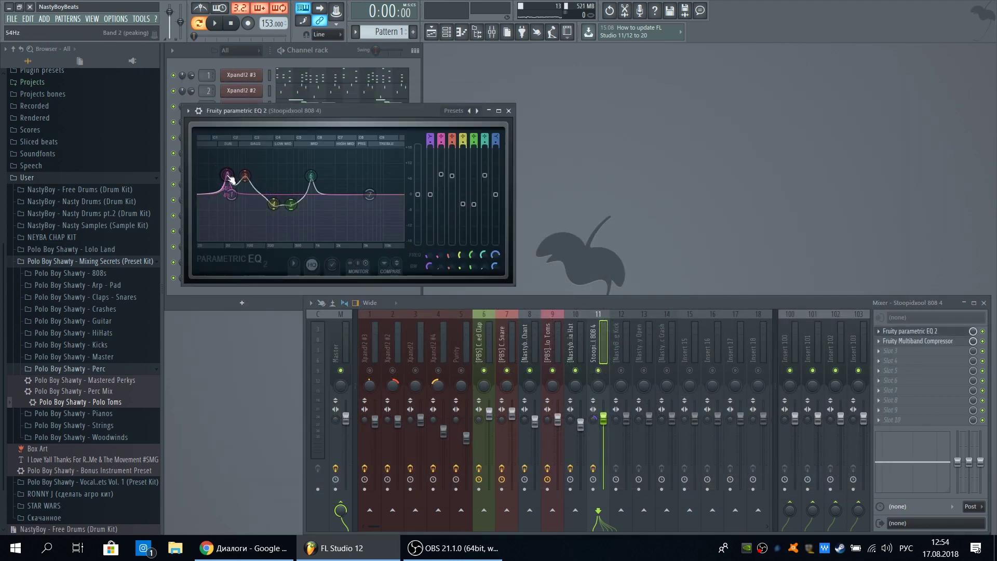
{"action": "key", "text": "space"}
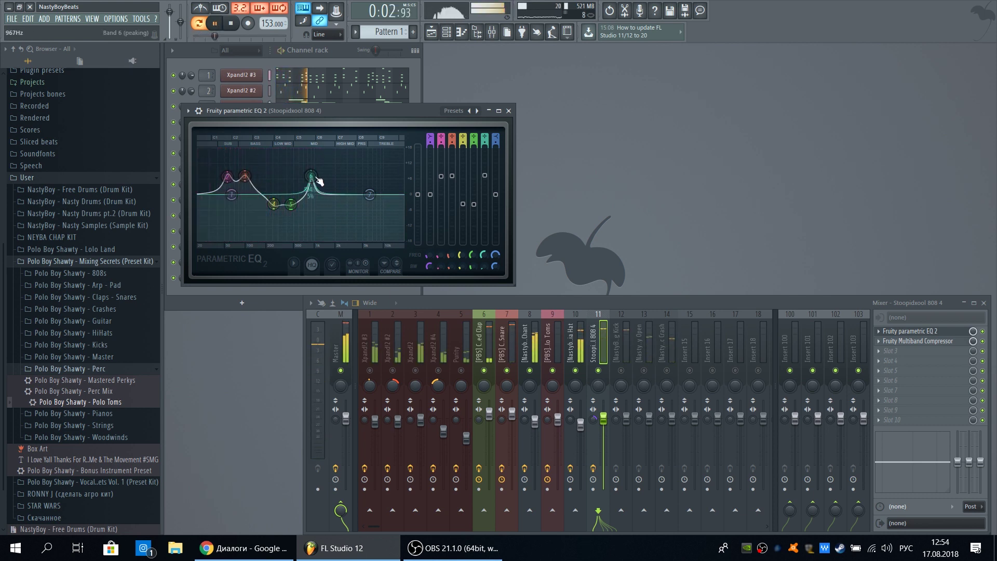
{"action": "left_click", "coordinate": [509, 111]}
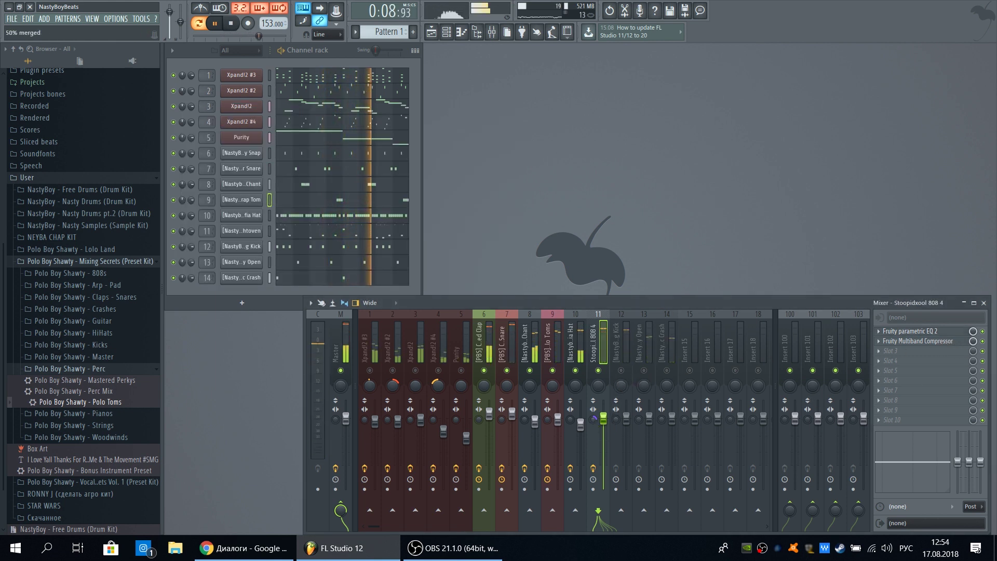
- Unmute the Gang Kick mixer track and mute the 808 track to hear the kick without it
{"action": "key", "text": "space"}
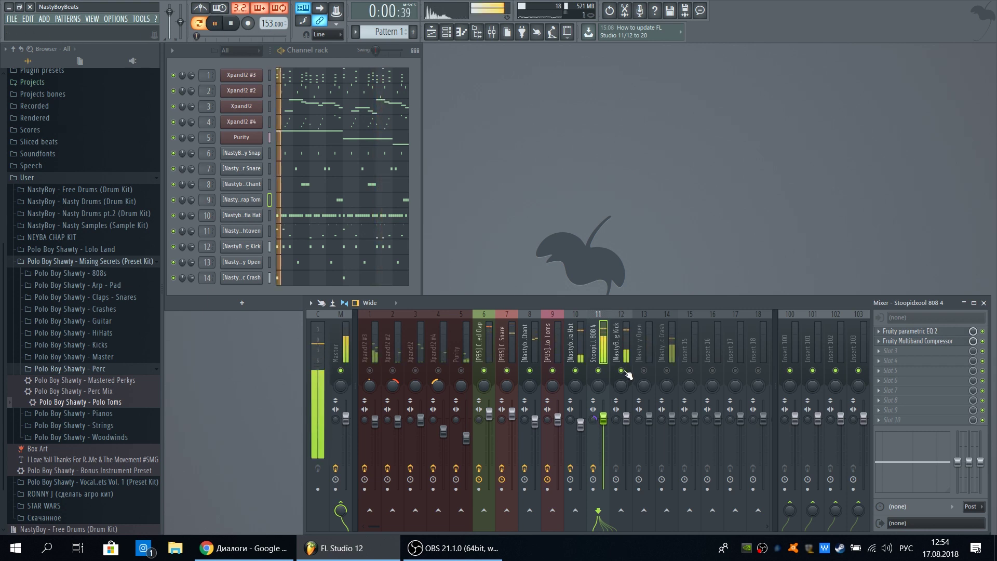
{"action": "left_click", "coordinate": [613, 374]}
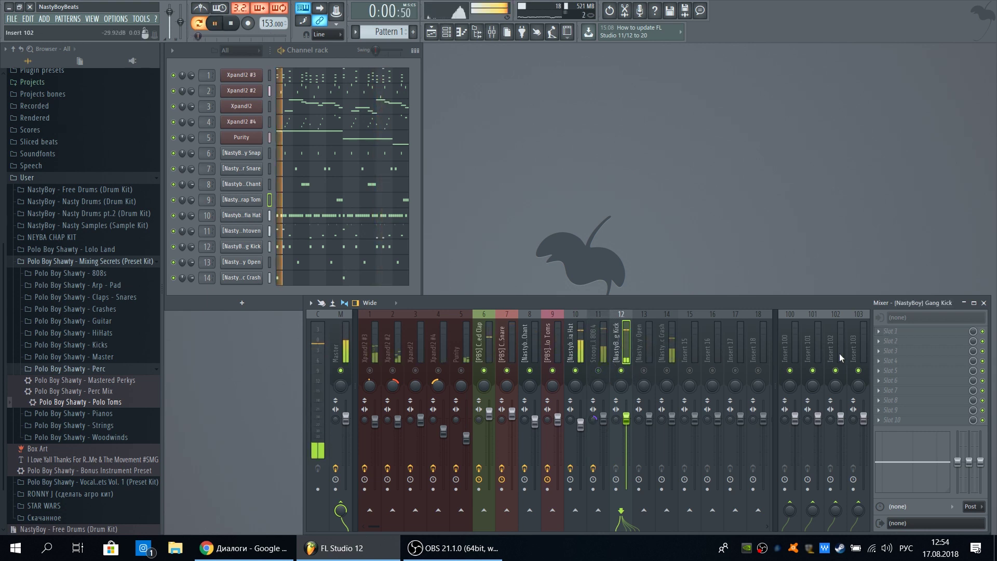
{"action": "key", "text": "space"}
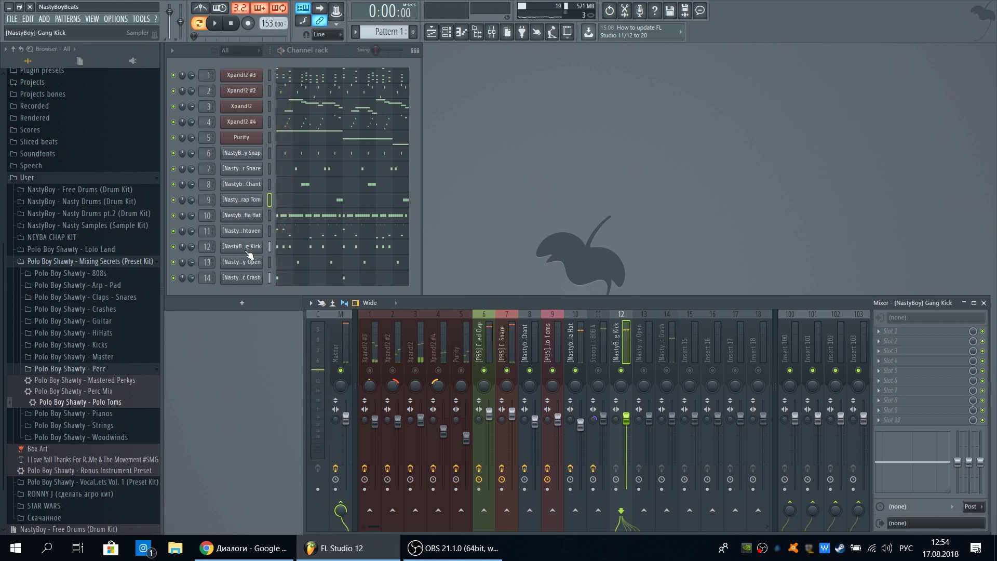
- Raise the Gang Kick channel's volume level adjustment to 132% (7.2 dB) and check its sample settings during playback
{"action": "left_click", "coordinate": [248, 248]}
{"action": "left_click", "coordinate": [282, 170]}
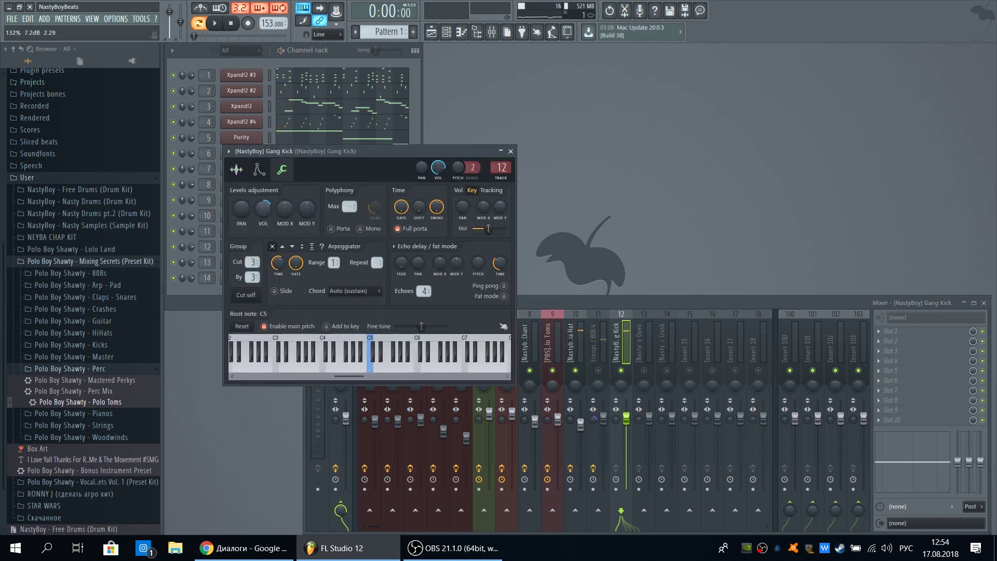
{"action": "key", "text": "space"}
{"action": "left_click", "coordinate": [237, 170]}
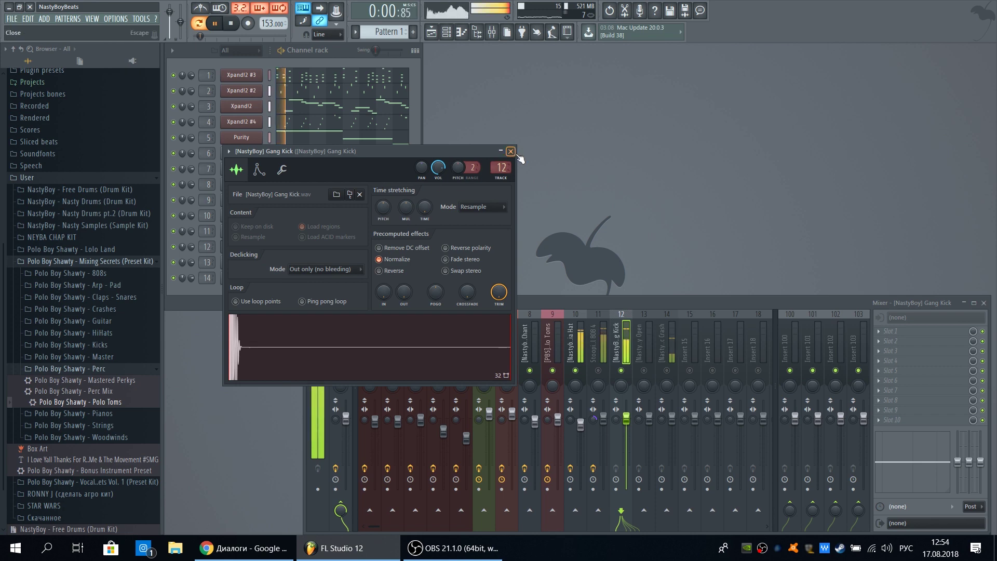
{"action": "left_click", "coordinate": [510, 151]}
- Add Fruity Parametric EQ 2 to the Gang Kick track and shape a narrow low-frequency boost with band 2
{"action": "key", "text": "space"}
{"action": "left_click", "coordinate": [890, 339]}
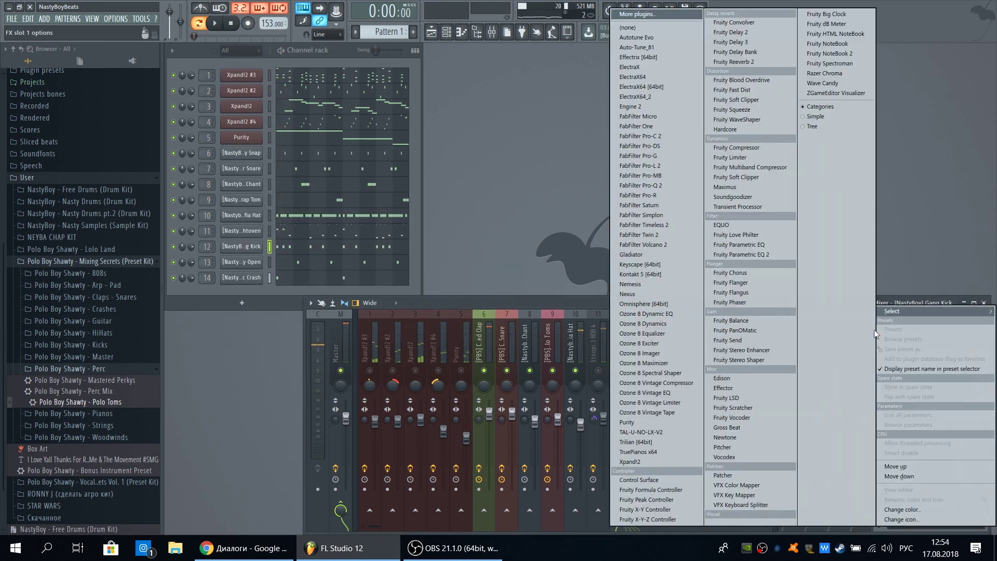
{"action": "left_click", "coordinate": [770, 257]}
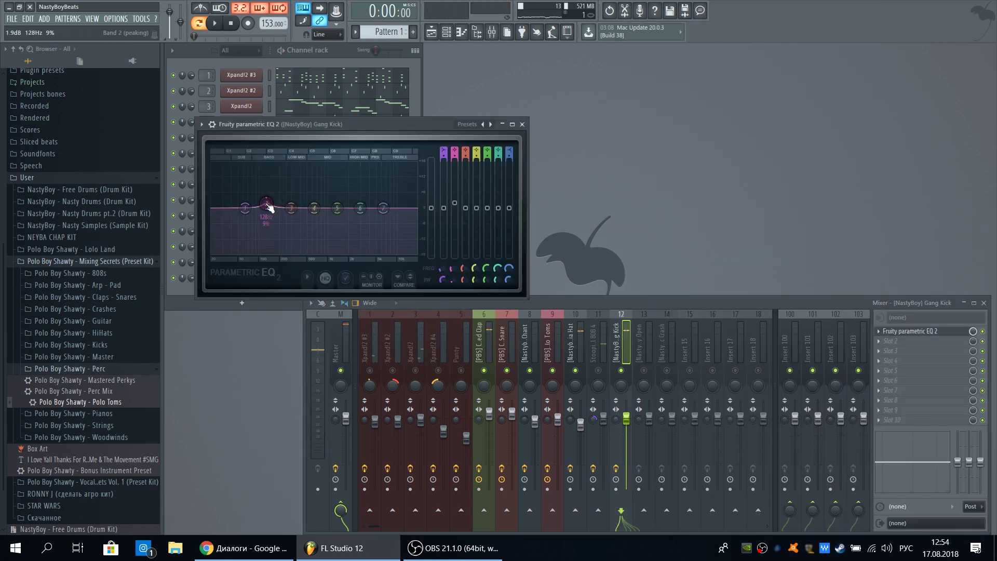
{"action": "key", "text": "space"}
{"action": "left_click_drag", "start_coordinate": [249, 198], "coordinate": [246, 200]}
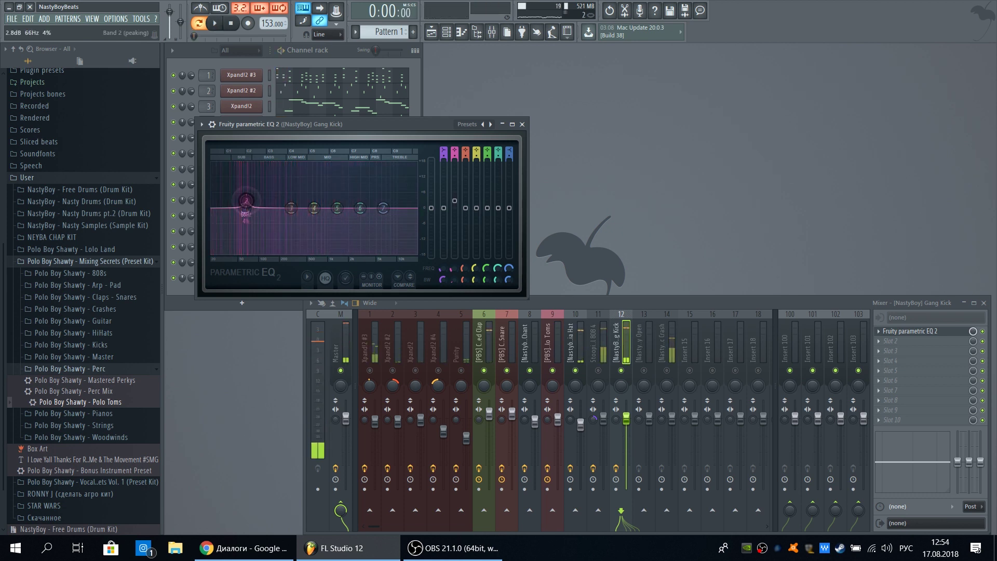
{"action": "left_click", "coordinate": [522, 124]}
{"action": "key", "text": "space"}
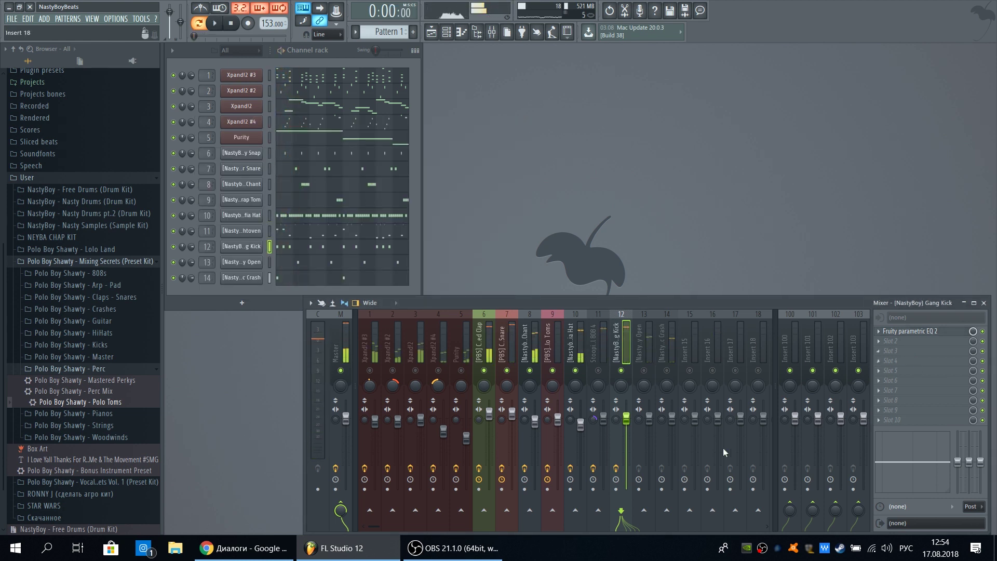
- Add Fruity Limiter to slot 10 of the Stoopidxool 808 track in compressor mode and adjust its threshold and ratio during playback
{"action": "right_click", "coordinate": [603, 511]}
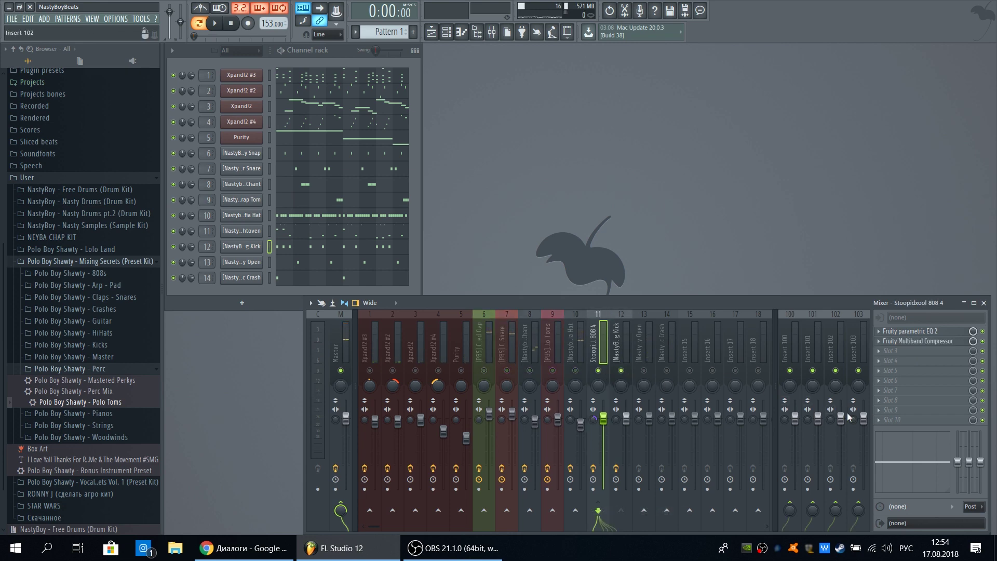
{"action": "left_click", "coordinate": [878, 420]}
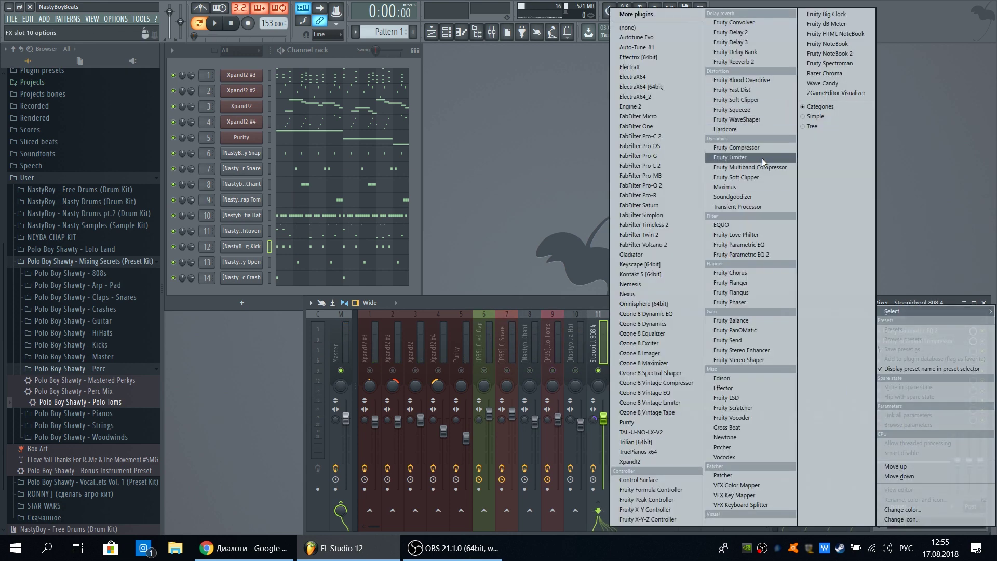
{"action": "left_click", "coordinate": [762, 158]}
{"action": "left_click", "coordinate": [275, 266]}
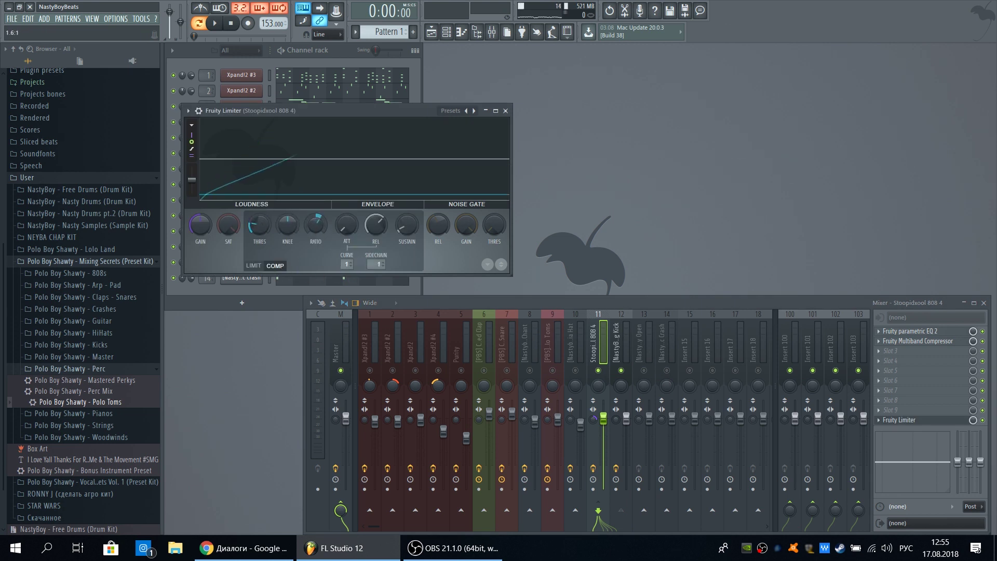
{"action": "key", "text": "space"}
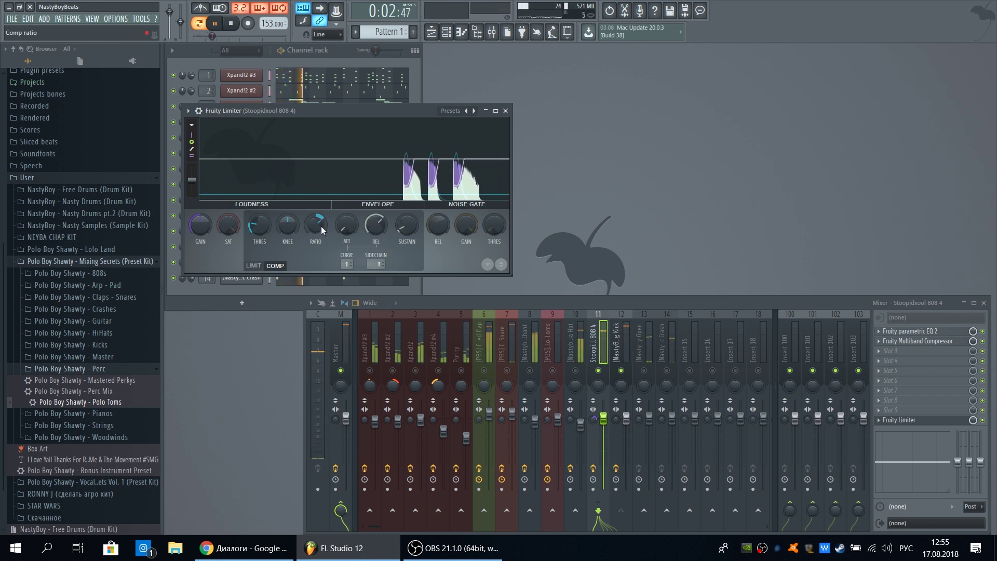
{"action": "left_click_drag", "start_coordinate": [320, 228], "coordinate": [262, 229]}
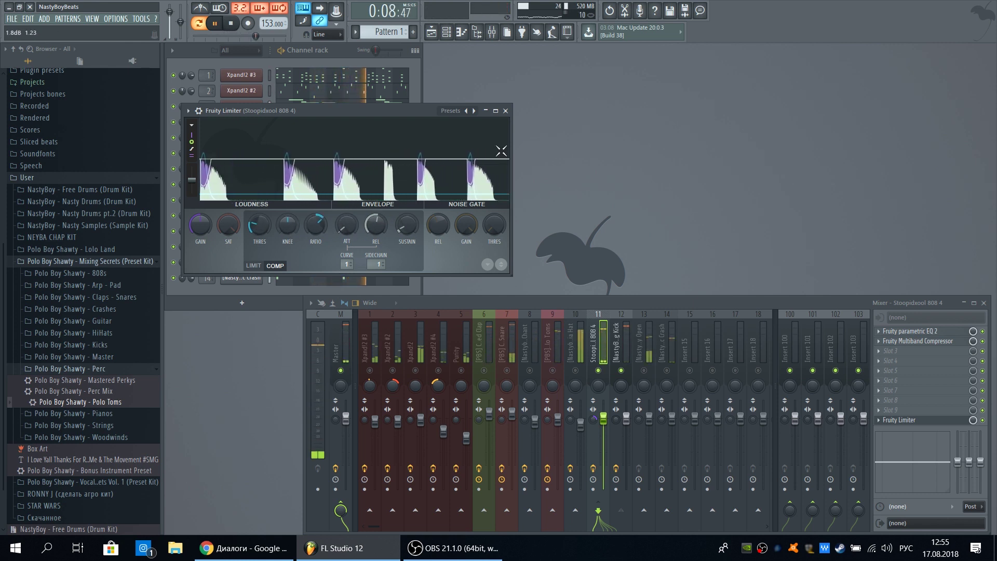
{"action": "left_click", "coordinate": [505, 111]}
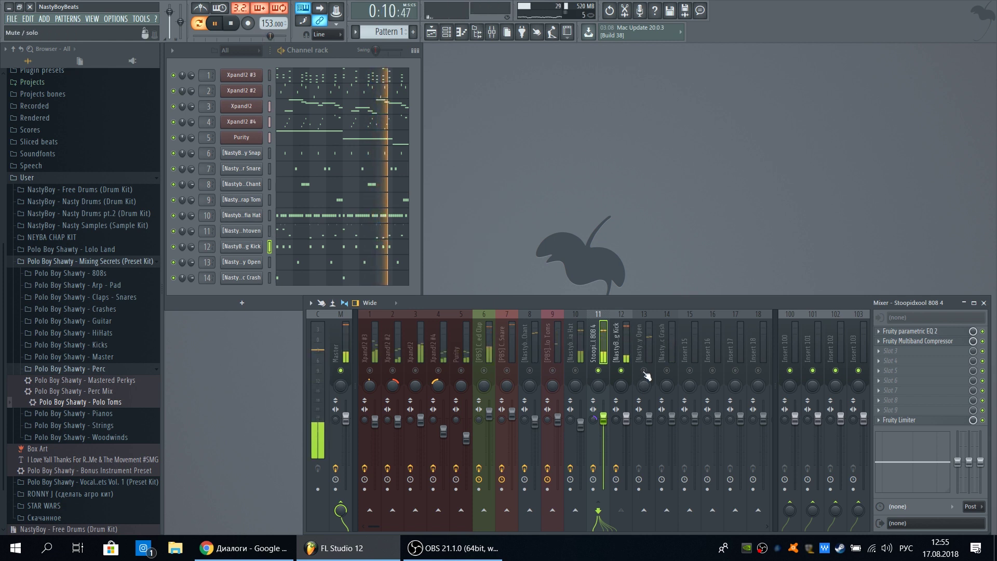
- Unmute the Shorty Open track, pan it slightly left and lower its volume a little during playback
{"action": "key", "text": "space"}
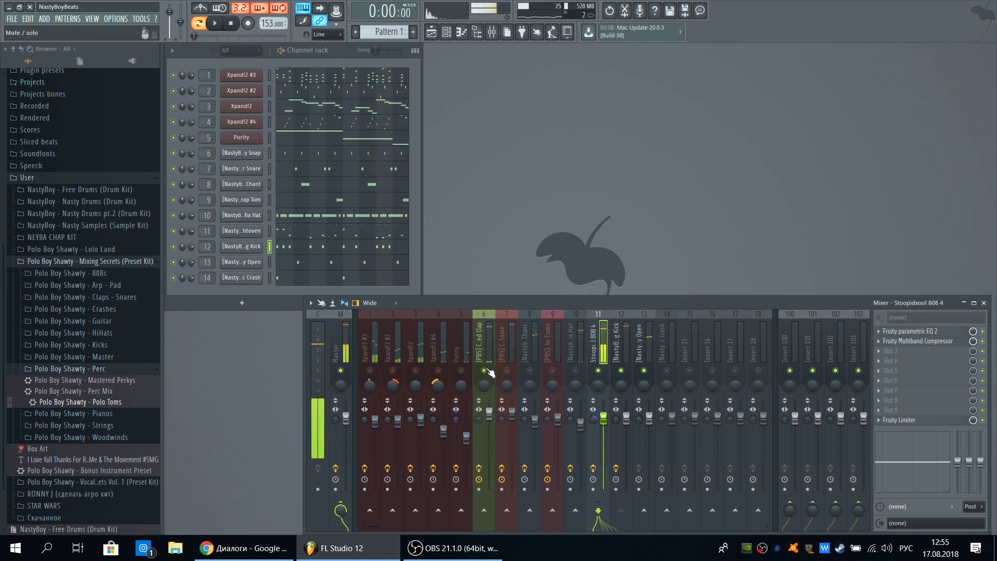
{"action": "key", "text": "space"}
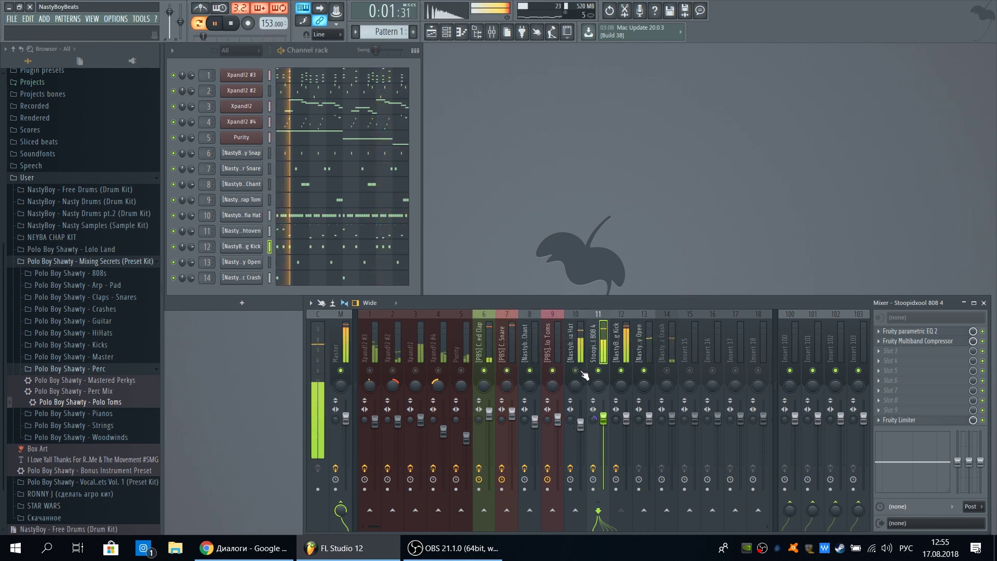
{"action": "left_click", "coordinate": [644, 385]}
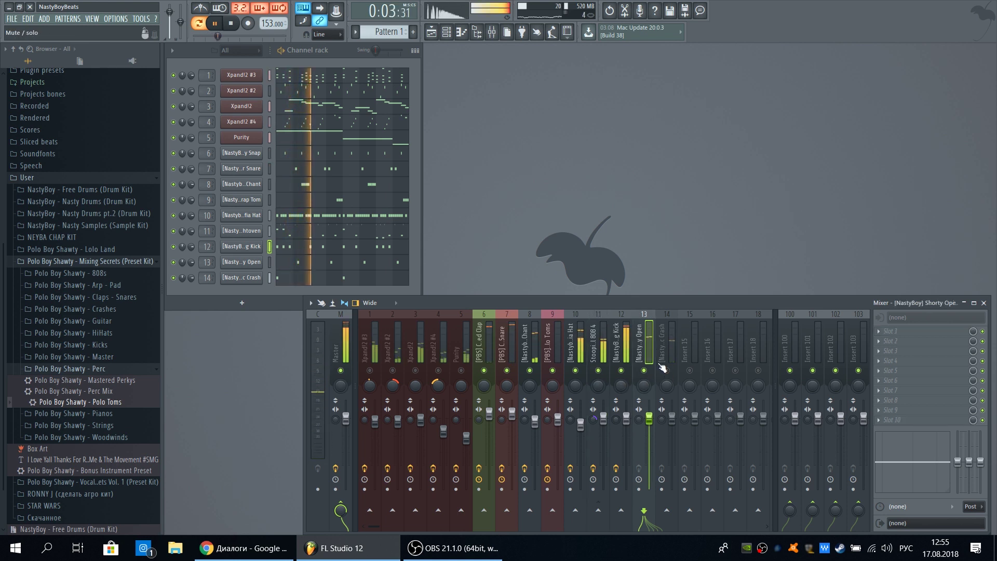
{"action": "left_click_drag", "start_coordinate": [645, 386], "coordinate": [650, 424]}
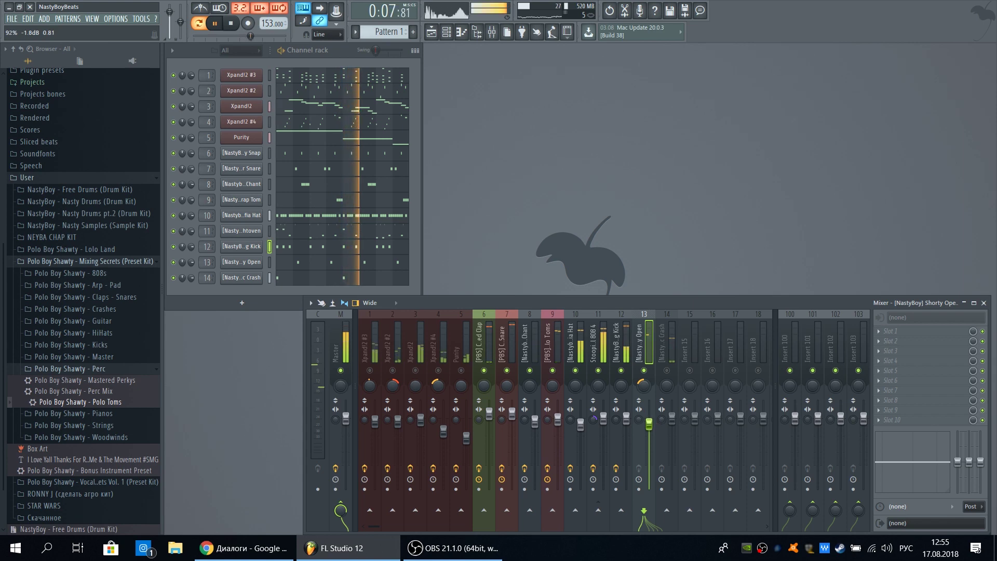
- Add Fruity Parametric EQ 2 to the first effect slot of the Shorty Open track
{"action": "left_click", "coordinate": [890, 331]}
{"action": "left_click", "coordinate": [743, 255]}
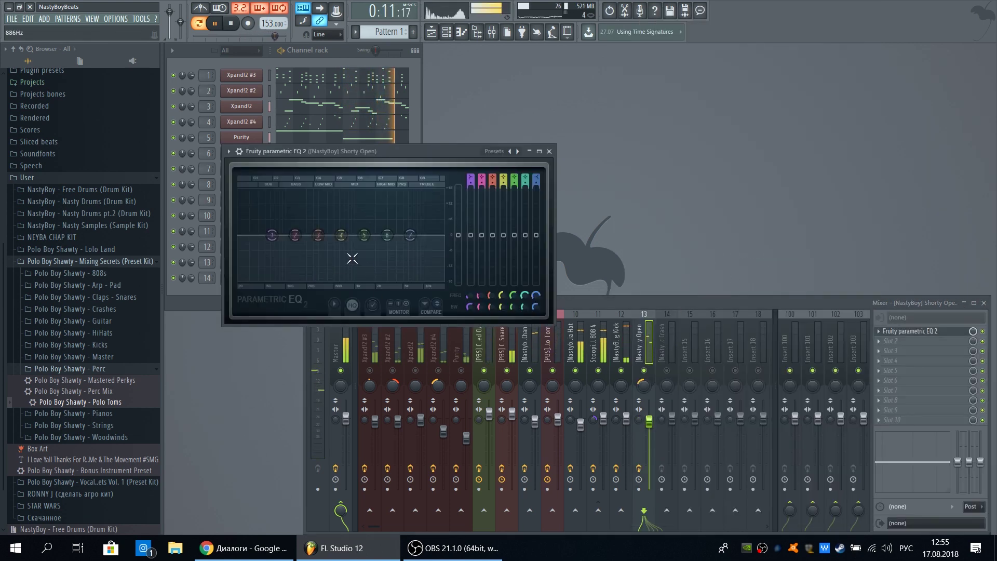
{"action": "left_click", "coordinate": [549, 151]}
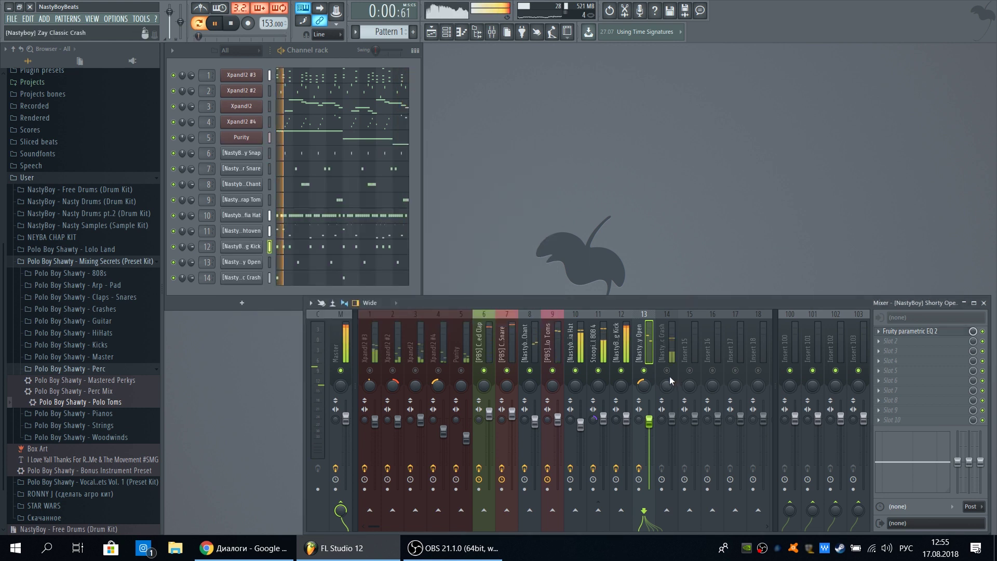
- Unmute the Zay Classic Crash track, pan it 29% right and lower its volume slightly
{"action": "left_click", "coordinate": [668, 381]}
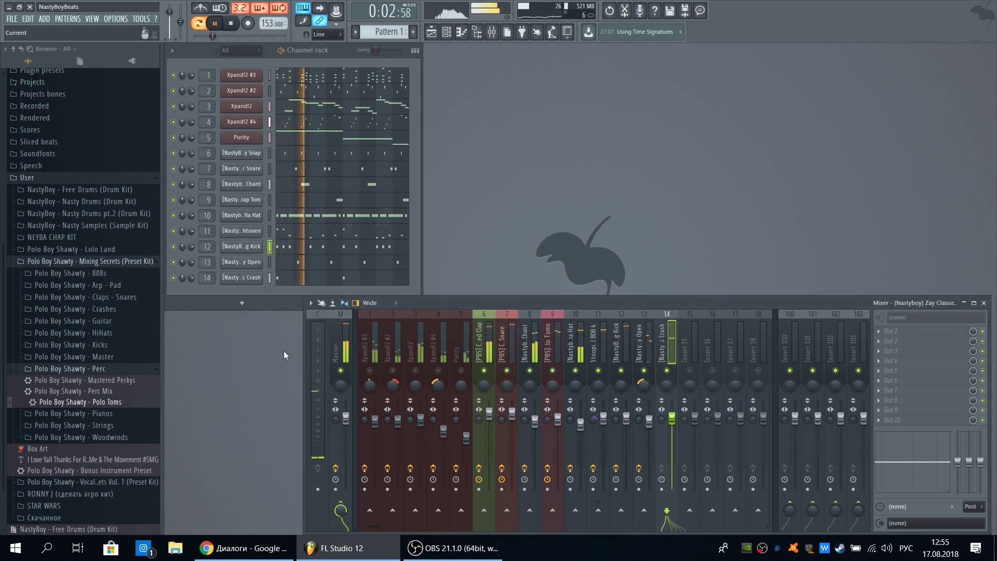
{"action": "left_click_drag", "start_coordinate": [667, 385], "coordinate": [667, 376]}
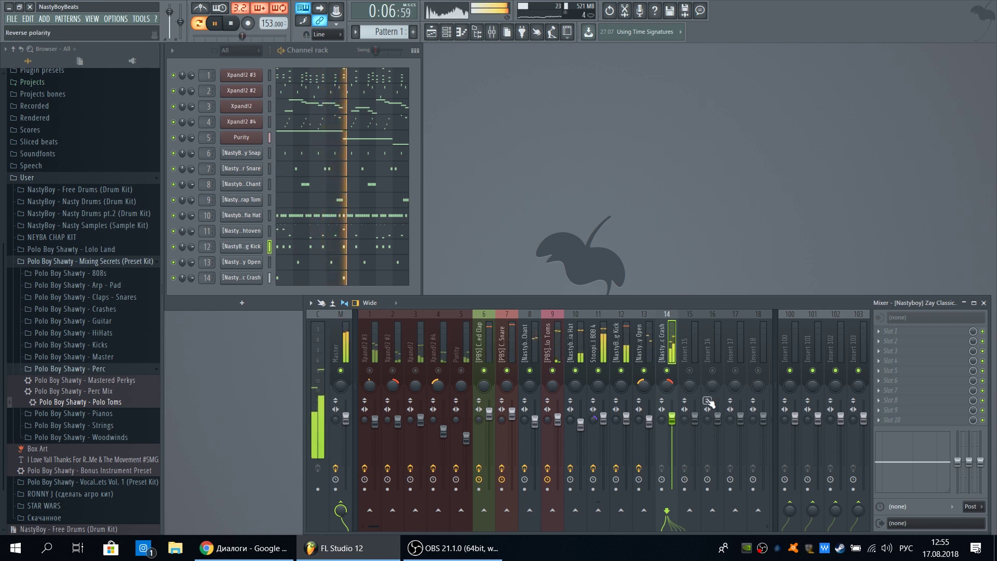
{"action": "left_click_drag", "start_coordinate": [672, 418], "coordinate": [672, 422]}
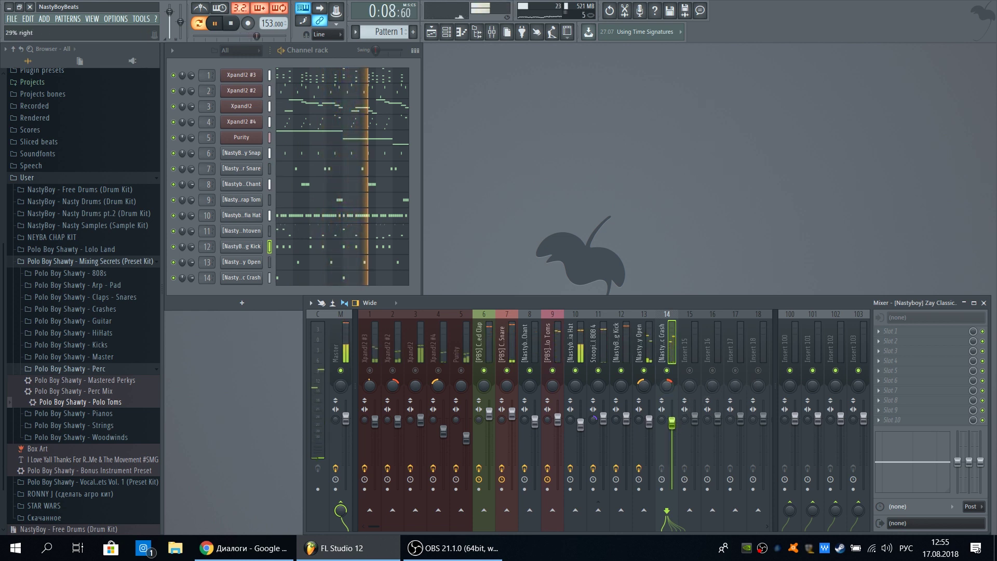
- Fine-tune the Shorty Open track's panning and lower the Shorty Open and Zay Classic Crash volumes slightly
{"action": "left_click_drag", "start_coordinate": [644, 386], "coordinate": [644, 383]}
{"action": "left_click_drag", "start_coordinate": [649, 421], "coordinate": [649, 426]}
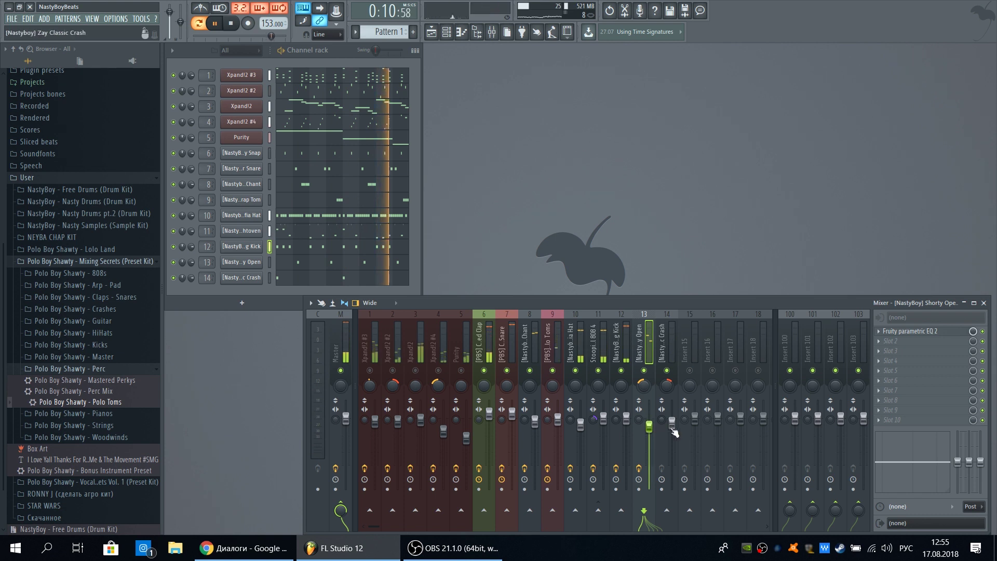
{"action": "left_click", "coordinate": [672, 424]}
{"action": "left_click", "coordinate": [653, 425]}
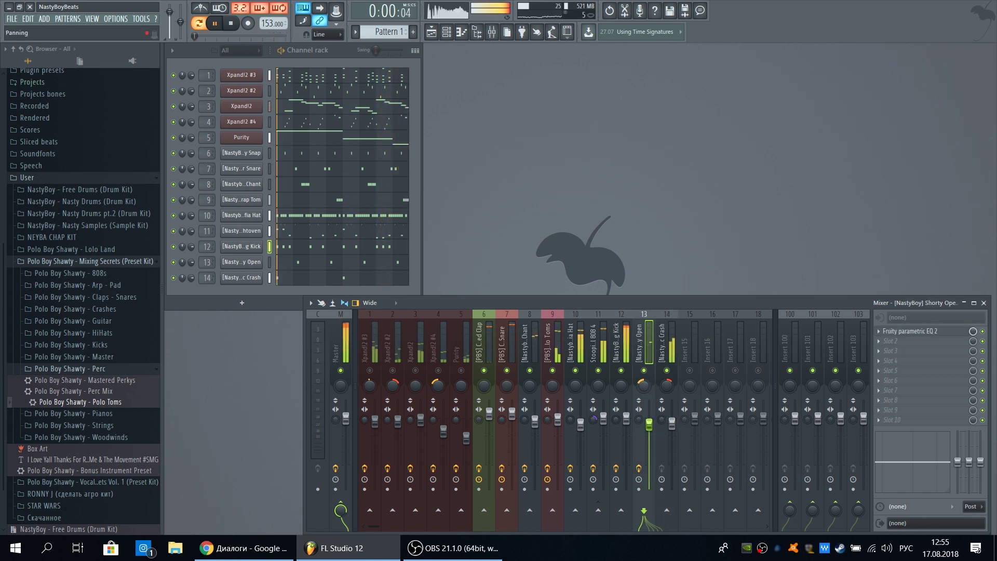
- Unmute all mixer tracks, raise the melody tracks' volumes slightly and set the Xpand!2 track to 106% (1.4 dB) during playback
{"action": "right_click", "coordinate": [688, 371]}
{"action": "right_click", "coordinate": [689, 371]}
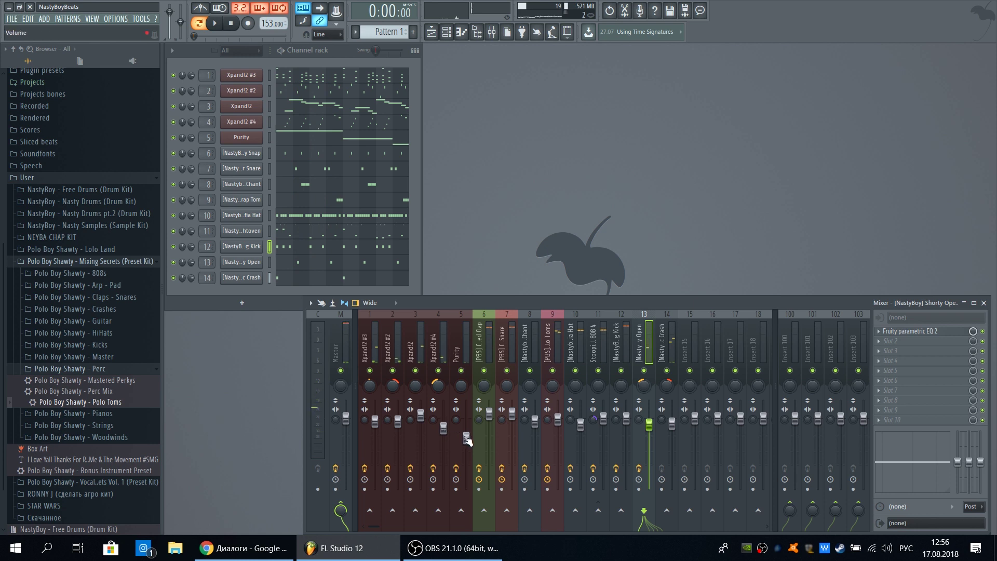
{"action": "key", "text": "space"}
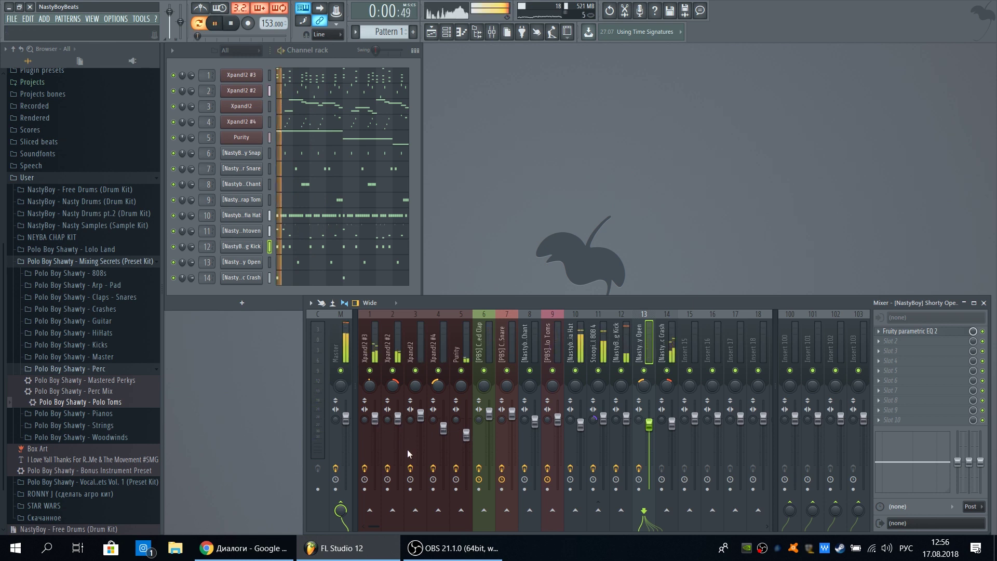
{"action": "left_click", "coordinate": [420, 416]}
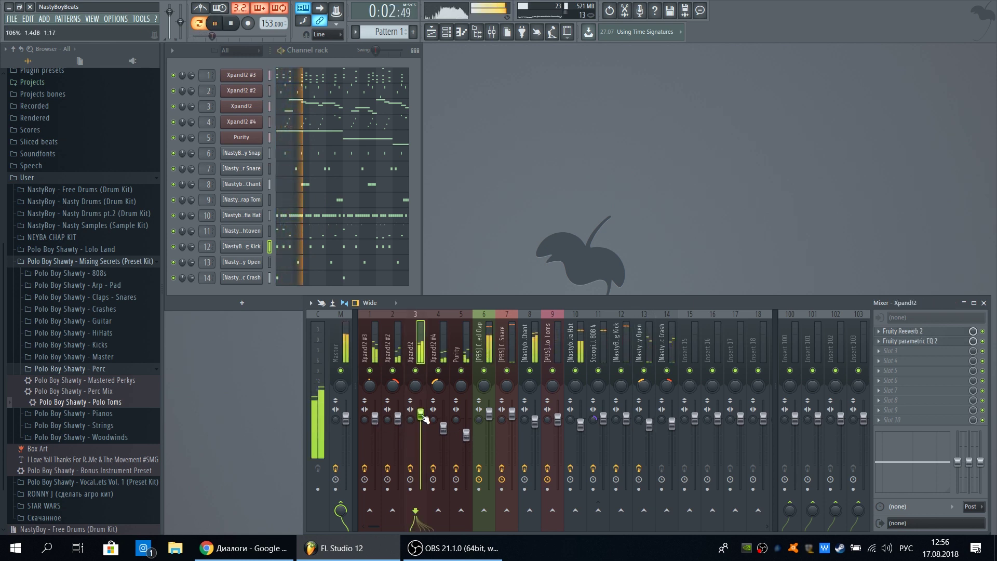
- Adjust the mid band of the Xpand!2 track's Parametric EQ 2 during playback
{"action": "left_click", "coordinate": [904, 341]}
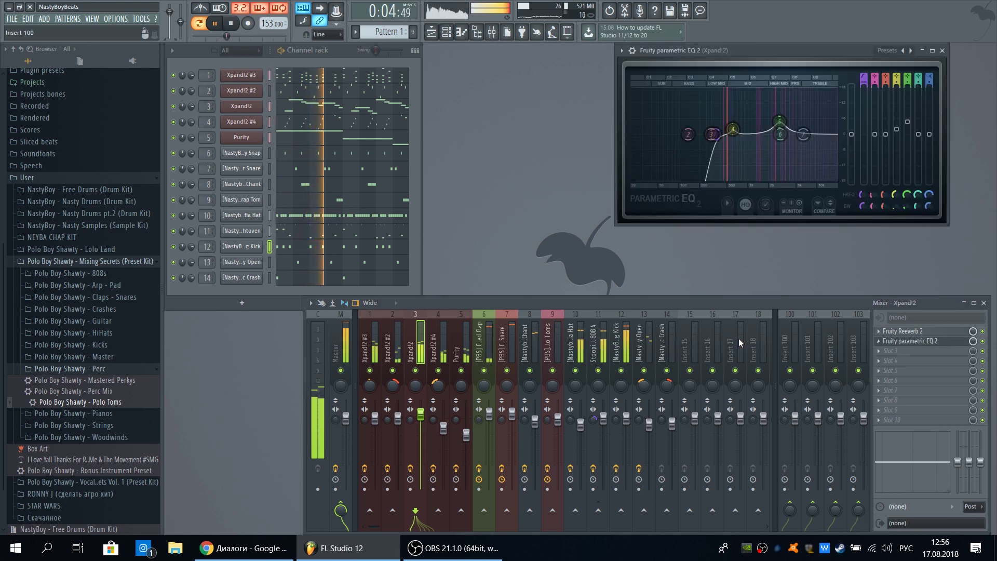
{"action": "left_click_drag", "start_coordinate": [734, 130], "coordinate": [769, 120]}
{"action": "scroll", "coordinate": [726, 126], "scroll_direction": "up", "scroll_amount": 2}
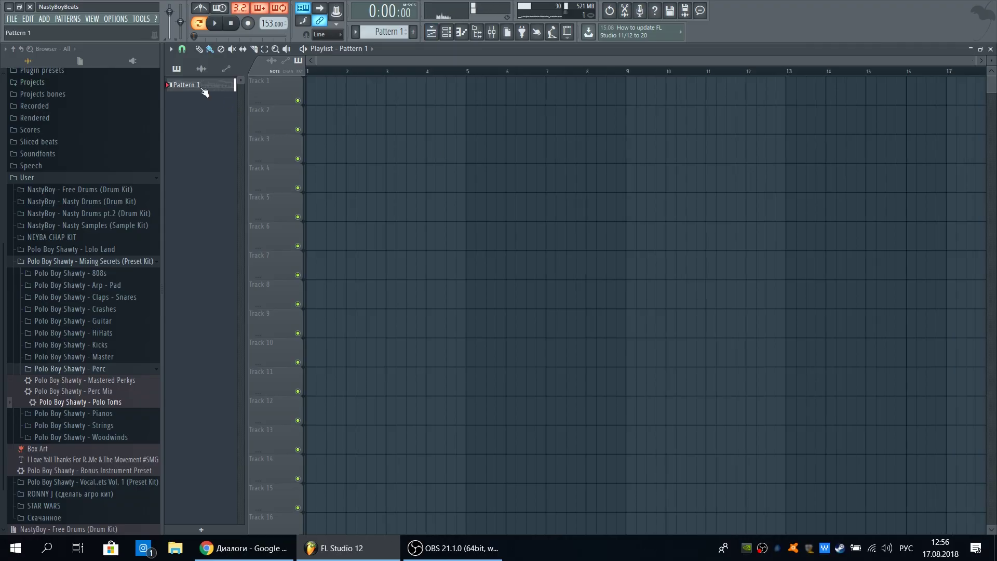
- Split Pattern 1 by channel and place all the resulting patterns on separate playlist tracks starting at bar 1
{"action": "right_click", "coordinate": [203, 86]}
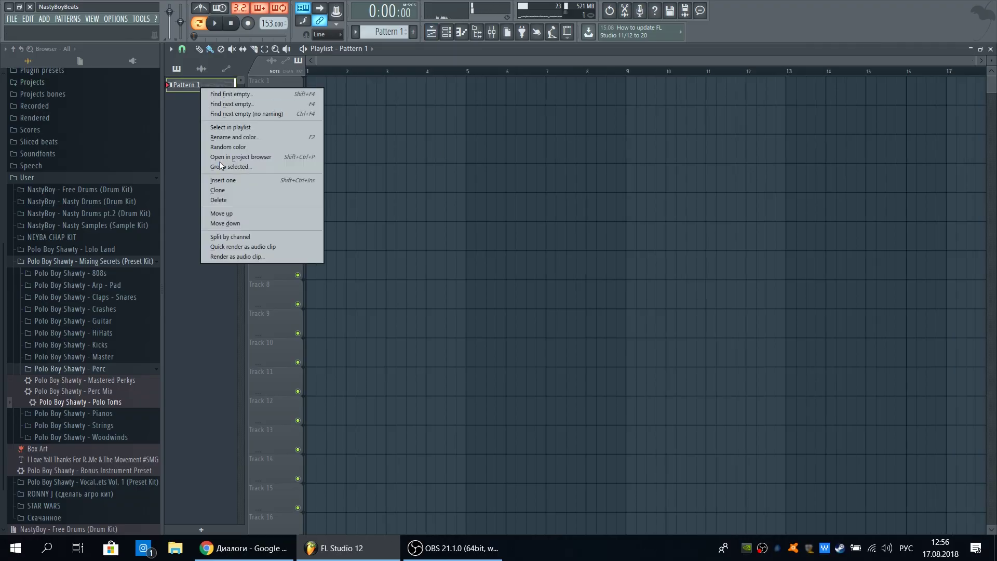
{"action": "left_click", "coordinate": [231, 237]}
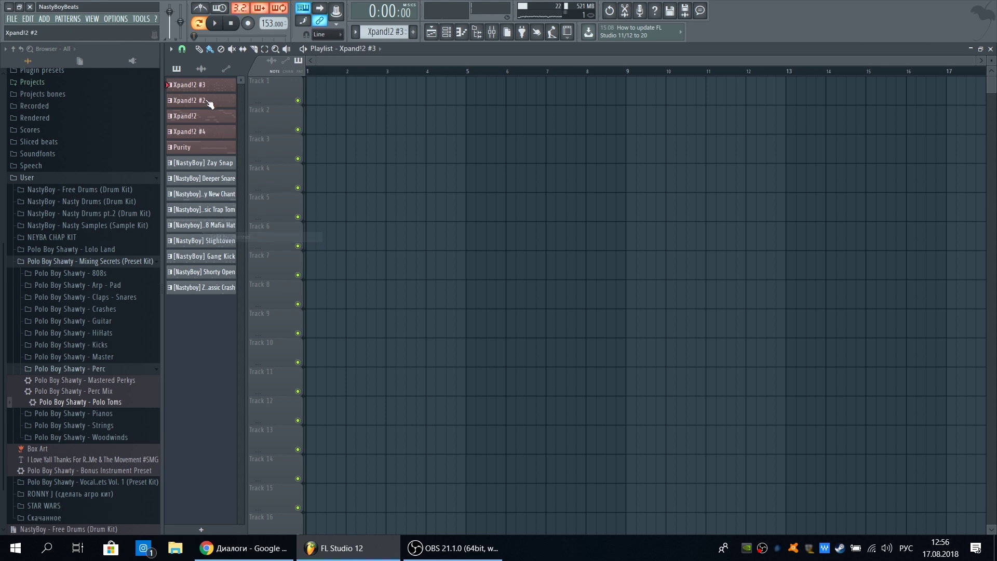
{"action": "left_click", "coordinate": [211, 287]}
{"action": "left_click_drag", "start_coordinate": [284, 93], "coordinate": [312, 96]}
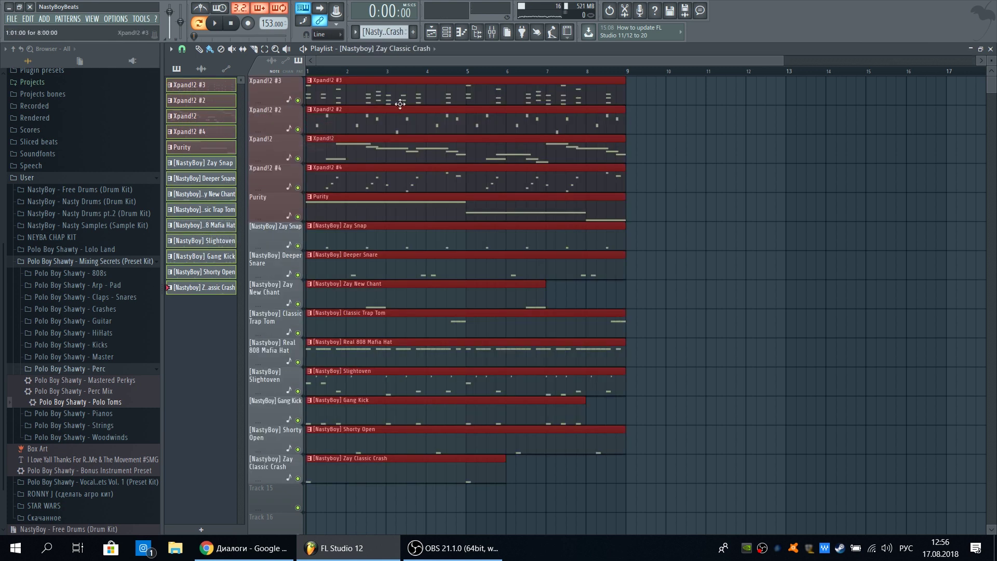
- Extend the shorter Zay New Chant, Gang Kick and Zay Classic Crash clips to match the eight-bar length of the others
{"action": "left_click", "coordinate": [707, 106]}
{"action": "right_click", "coordinate": [734, 107]}
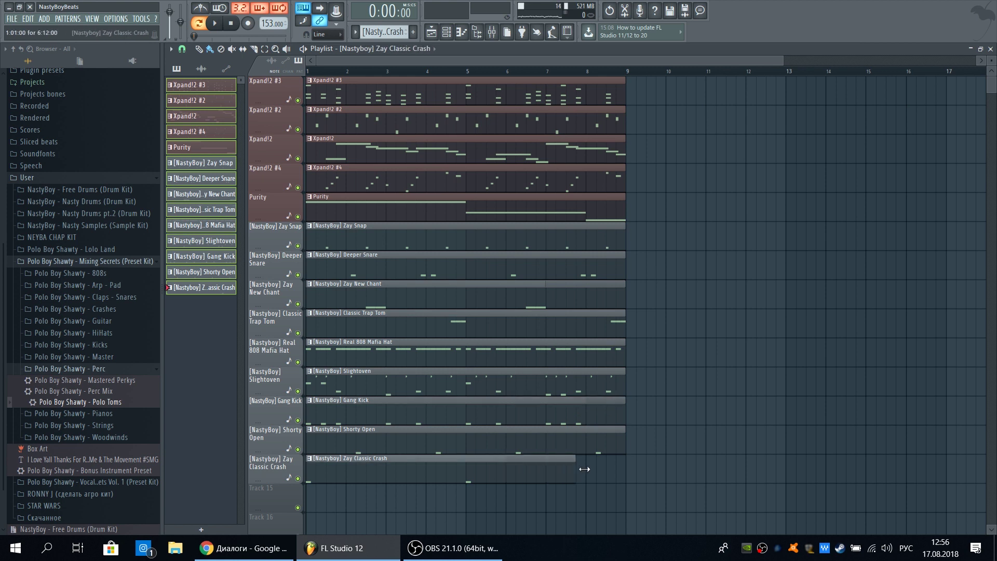
{"action": "scroll", "coordinate": [610, 195], "scroll_direction": "down", "scroll_amount": 2}
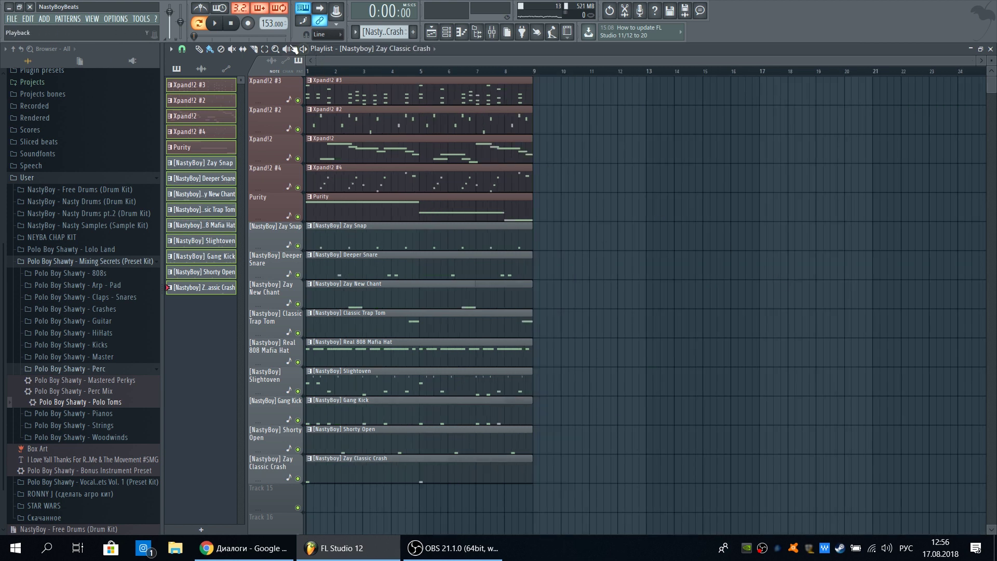
- Duplicate the eight-bar block of pattern clips repeatedly until the arrangement reaches bar 49
{"action": "key", "text": "ctrl+b"}
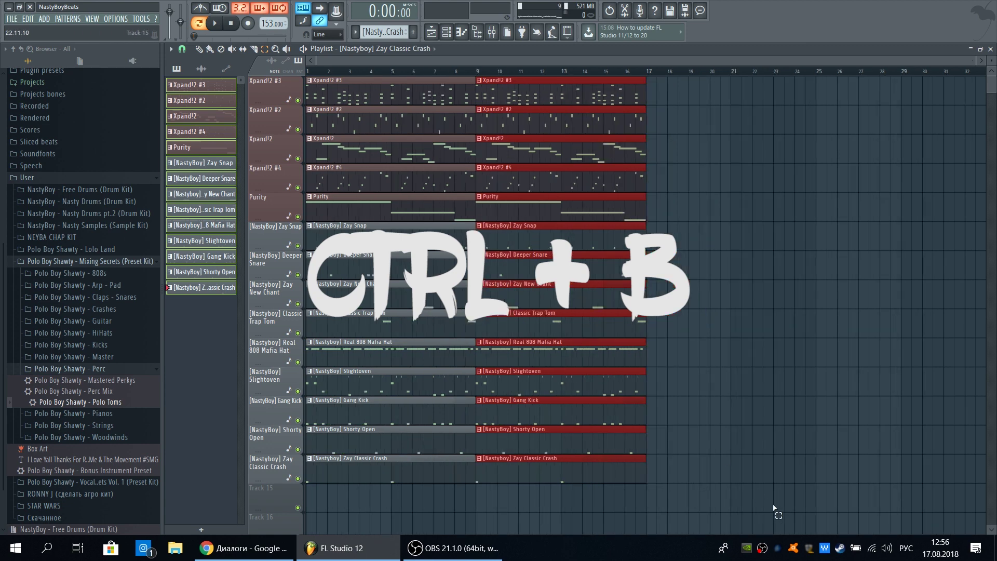
{"action": "key", "text": "ctrl+b"}
{"action": "key", "text": "ctrl+b"}
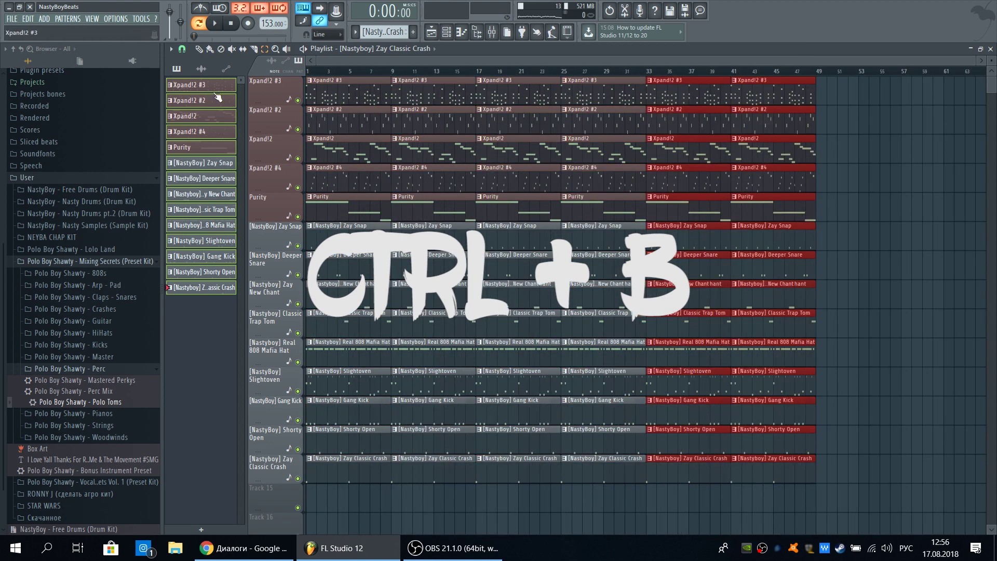
- Delete the pattern clips in the first eight bars of every playlist track
{"action": "right_click", "coordinate": [342, 236]}
{"action": "left_click", "coordinate": [358, 378]}
{"action": "left_click_drag", "start_coordinate": [353, 284], "coordinate": [373, 88]}
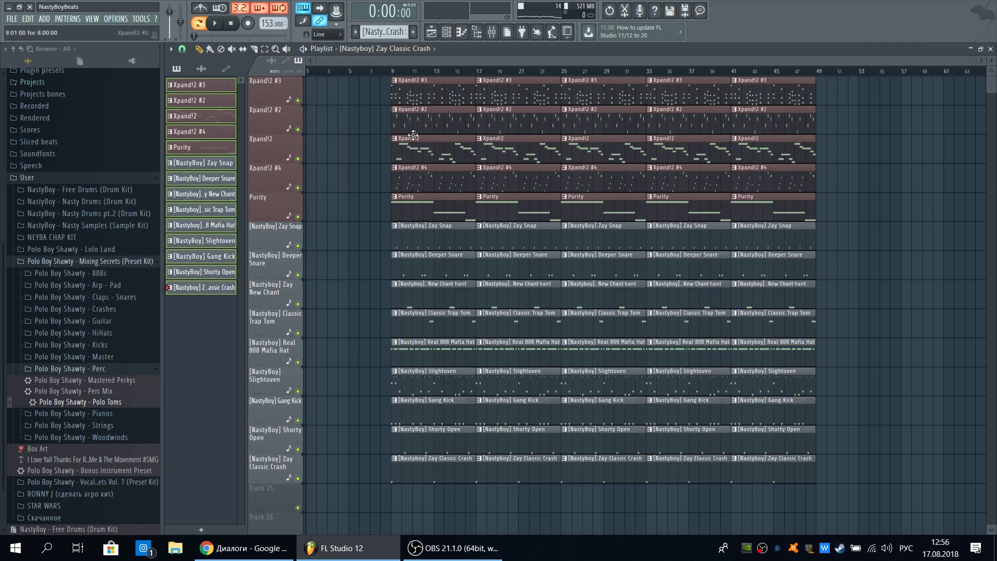
{"action": "left_click", "coordinate": [436, 494]}
{"action": "right_click", "coordinate": [464, 504]}
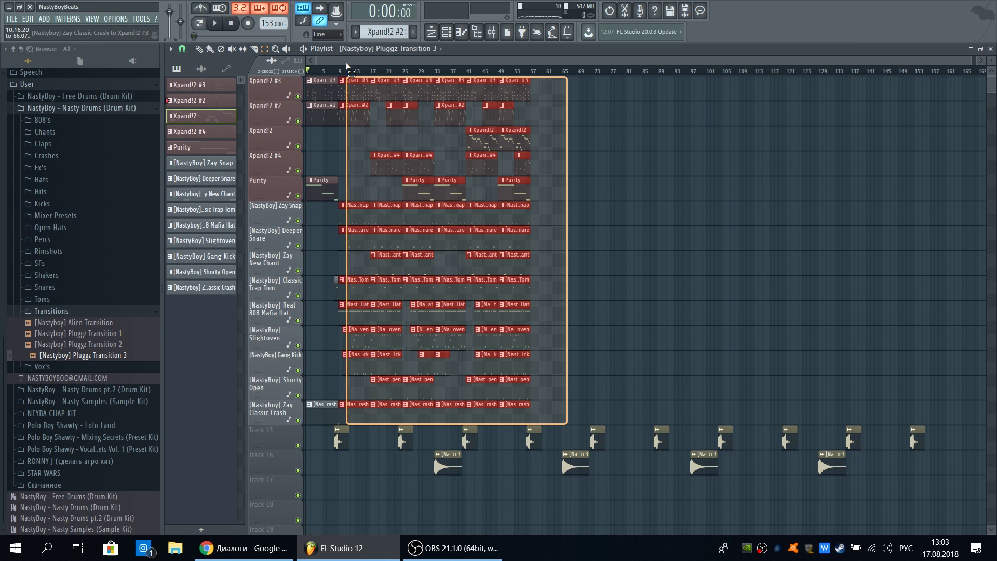
- Duplicate the selected arrangement section from bar 9 to bar 57 twice in a row, leaving out the transition sounds
{"action": "left_click", "coordinate": [346, 65]}
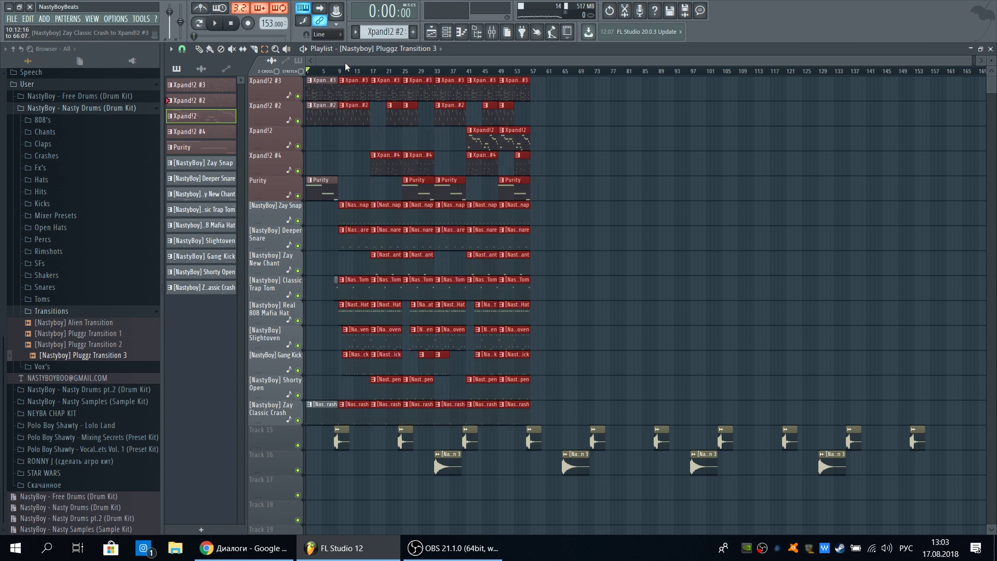
{"action": "key", "text": "ctrl+b"}
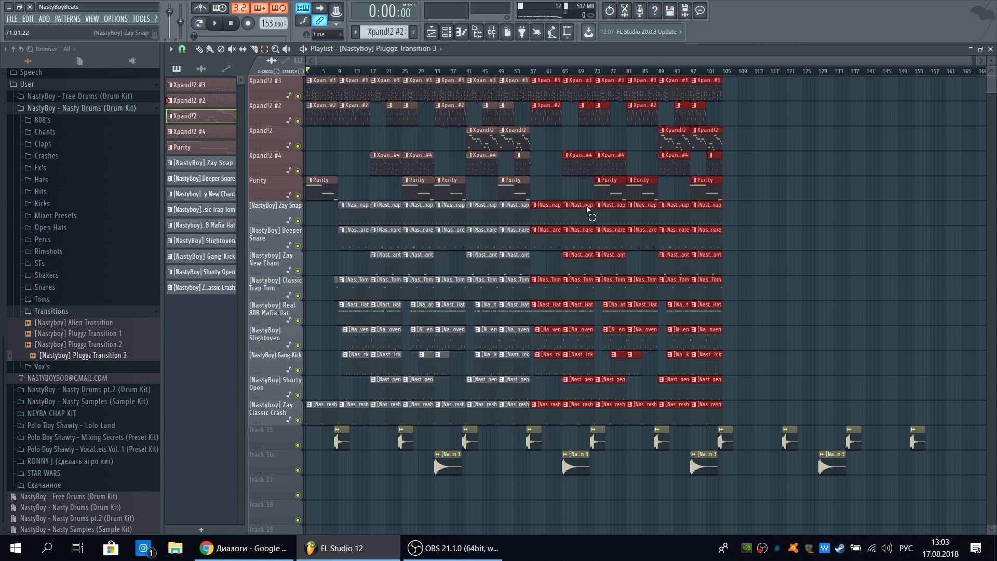
{"action": "key", "text": "ctrl+b"}
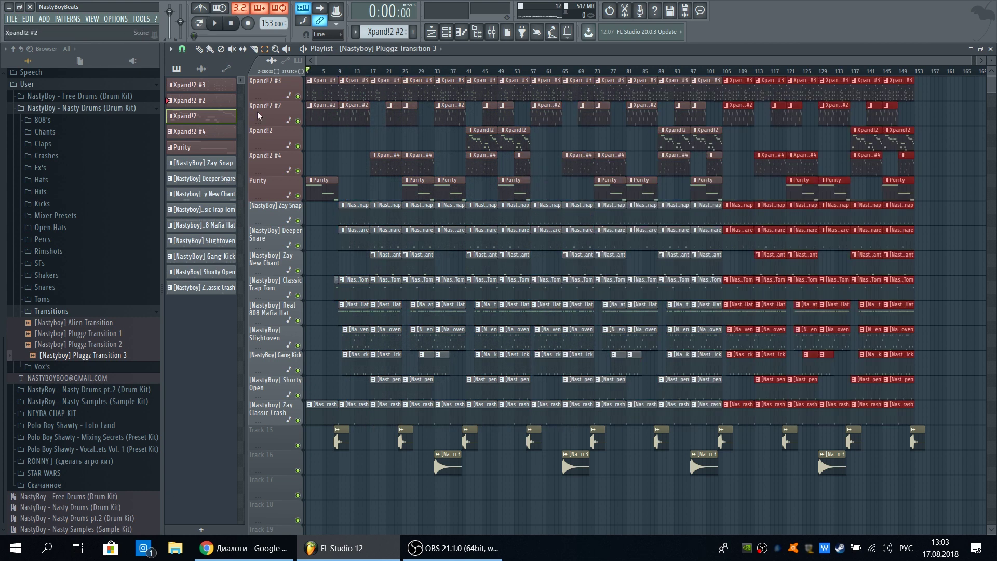